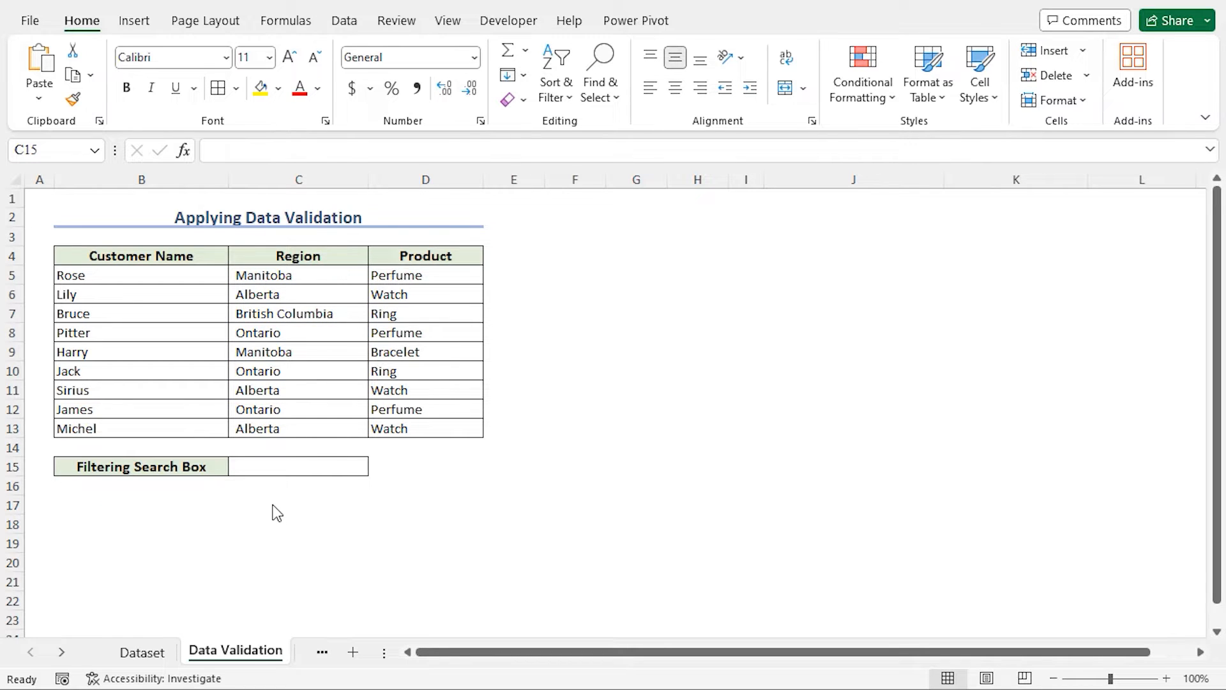
# - Add a List data validation to cell C15 with source =$C$5:$C$13 and choose Manitoba from its list
pyautogui.click(283, 468)
pyautogui.click(346, 22)
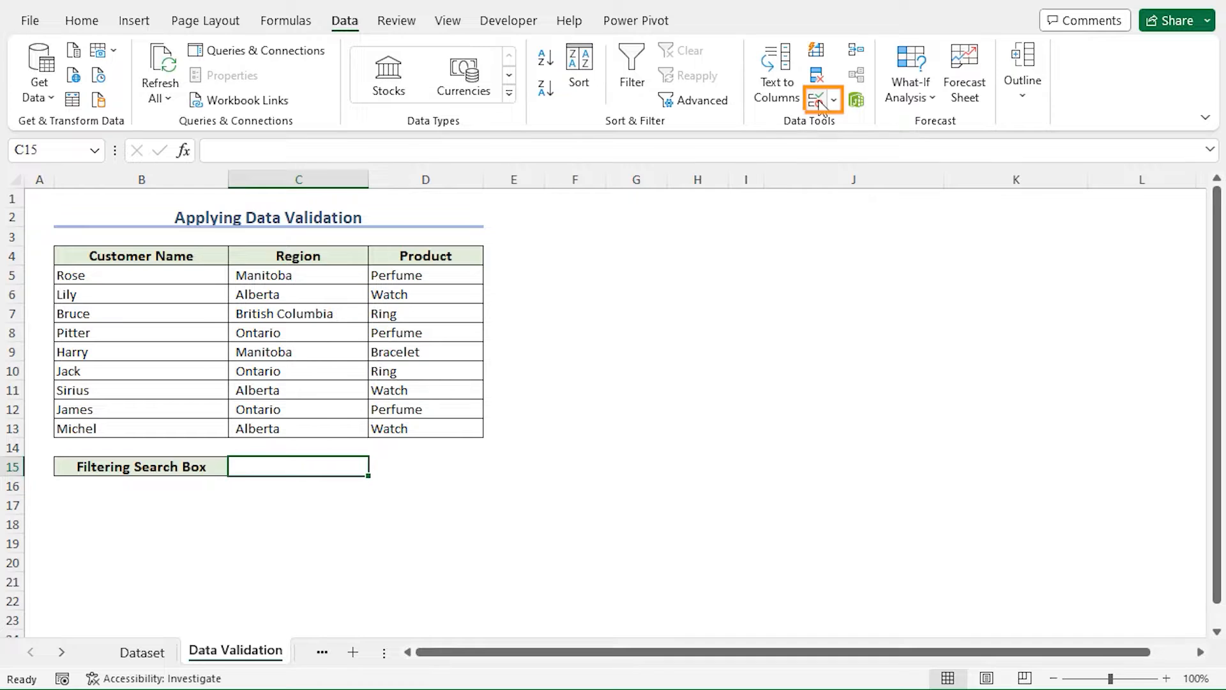
pyautogui.click(817, 100)
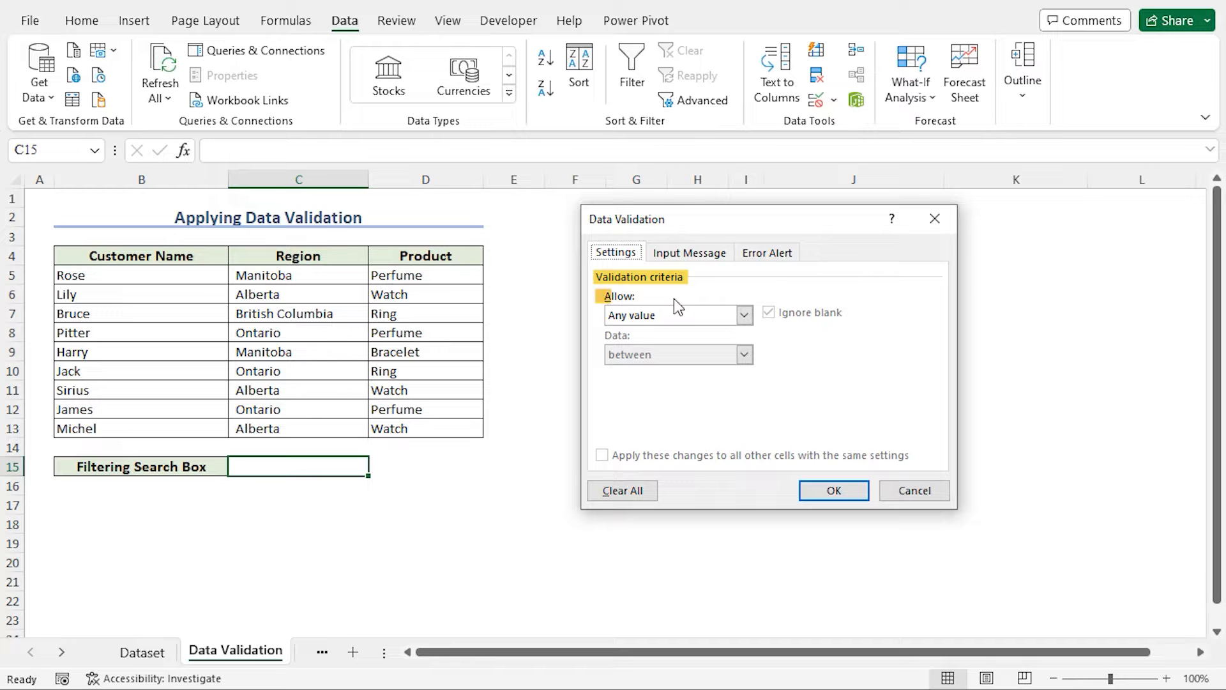
pyautogui.click(744, 315)
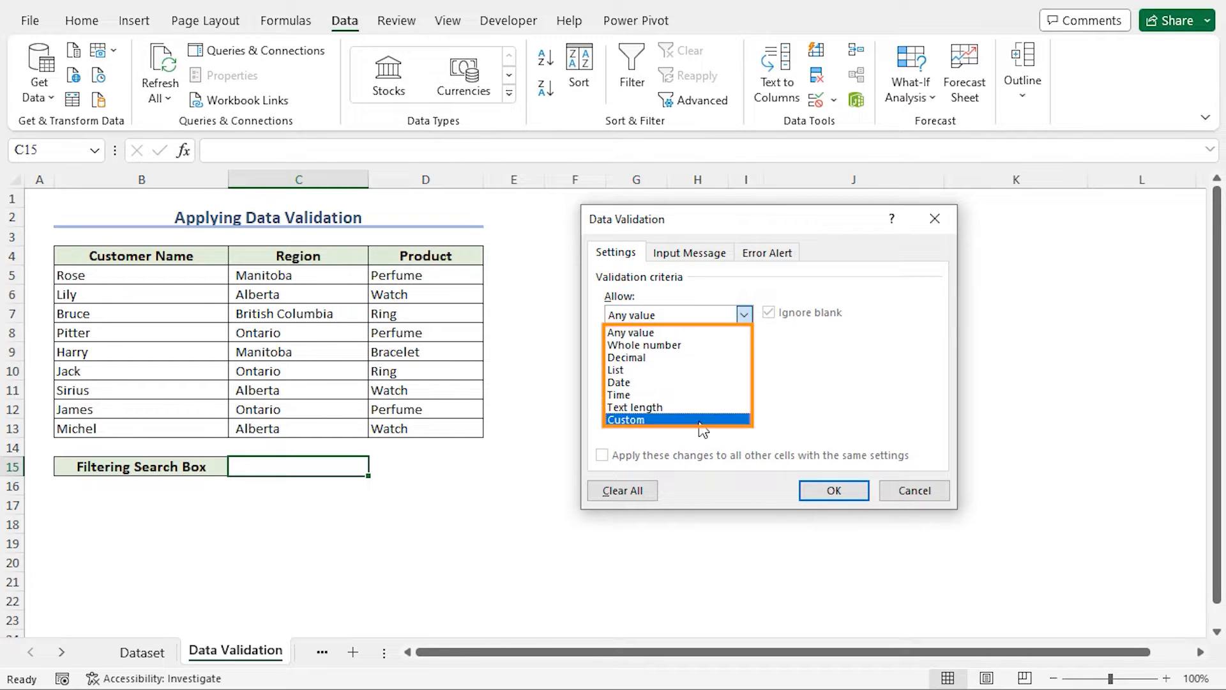
pyautogui.click(696, 380)
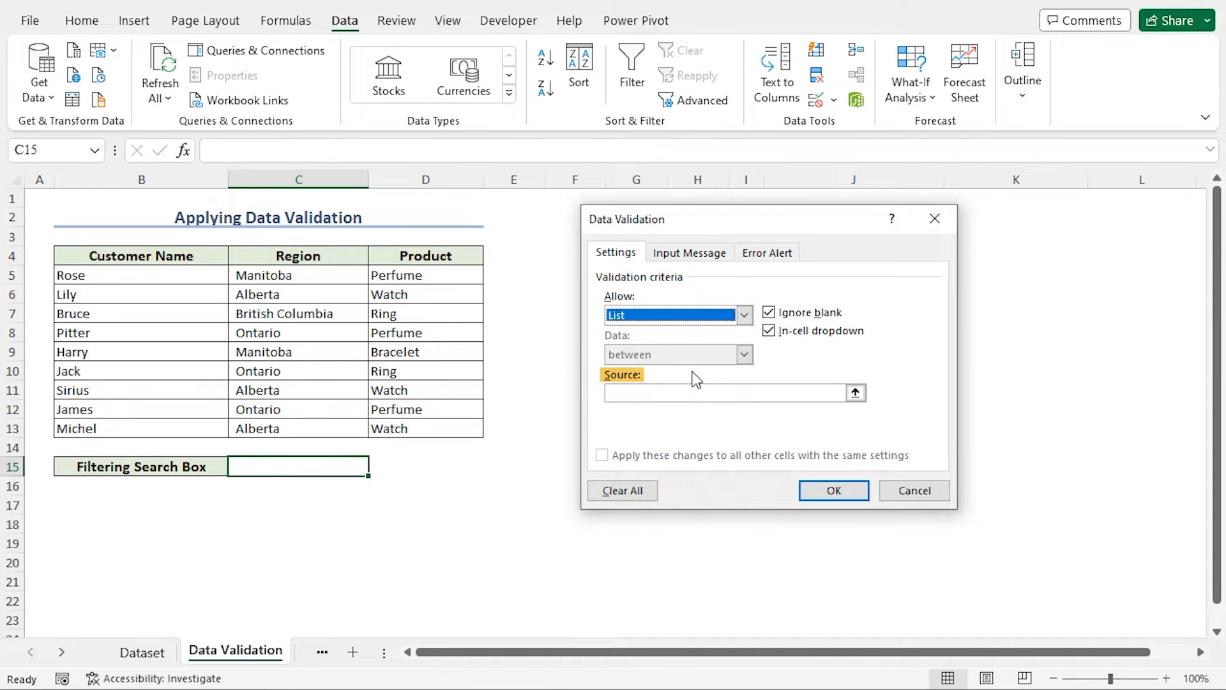
pyautogui.click(695, 391)
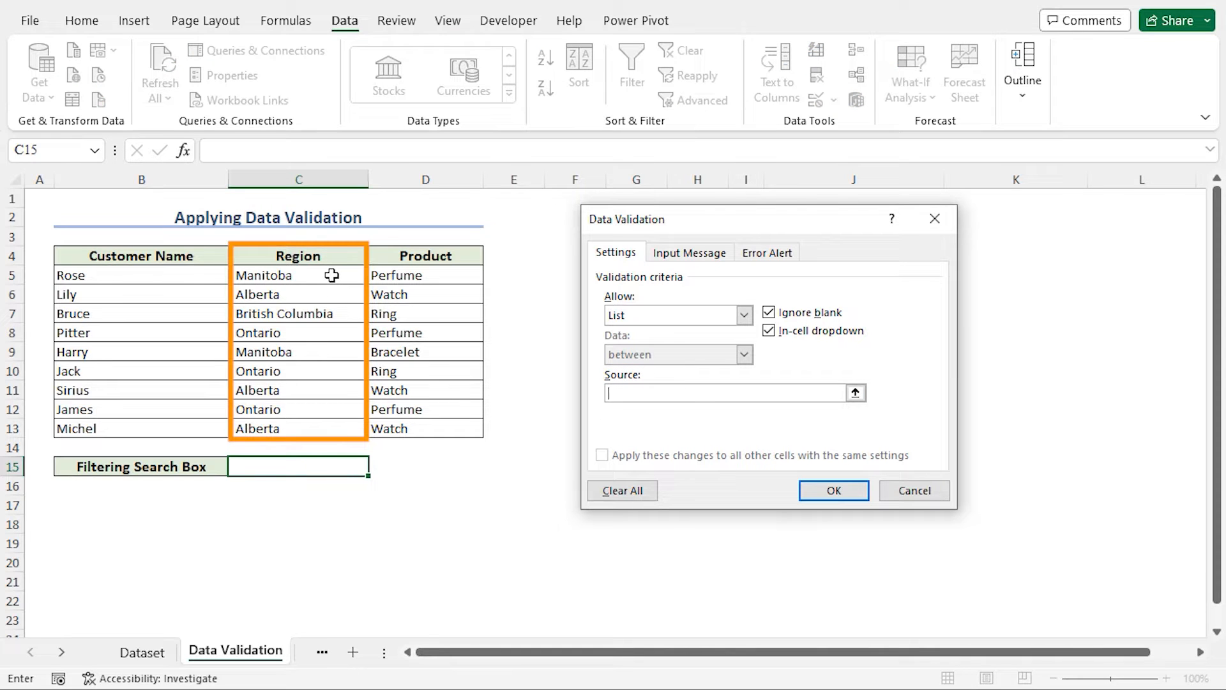
pyautogui.moveTo(332, 275); pyautogui.dragTo(335, 423)
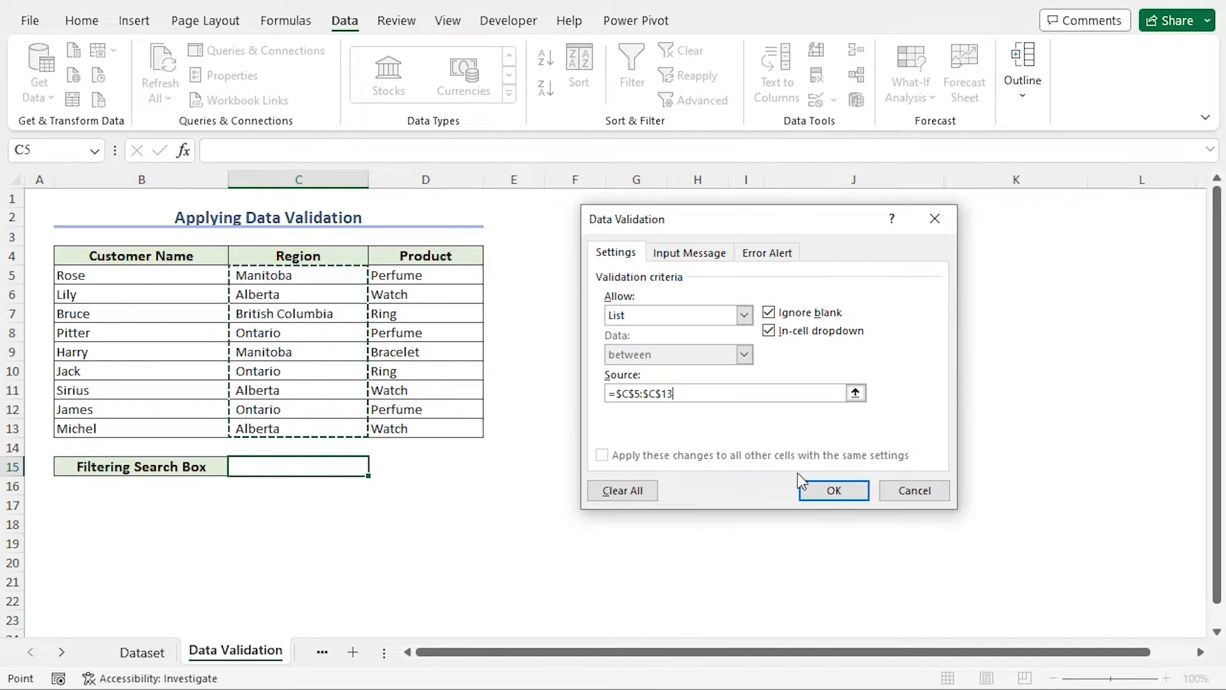
pyautogui.click(818, 489)
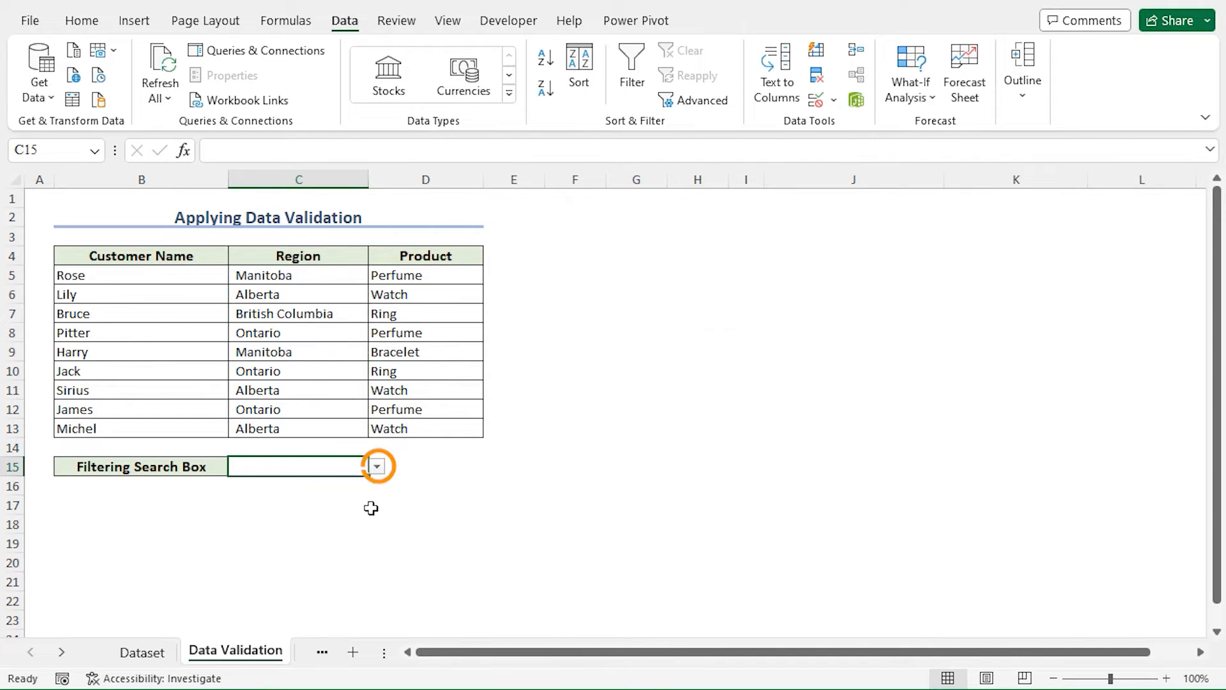
pyautogui.click(379, 466)
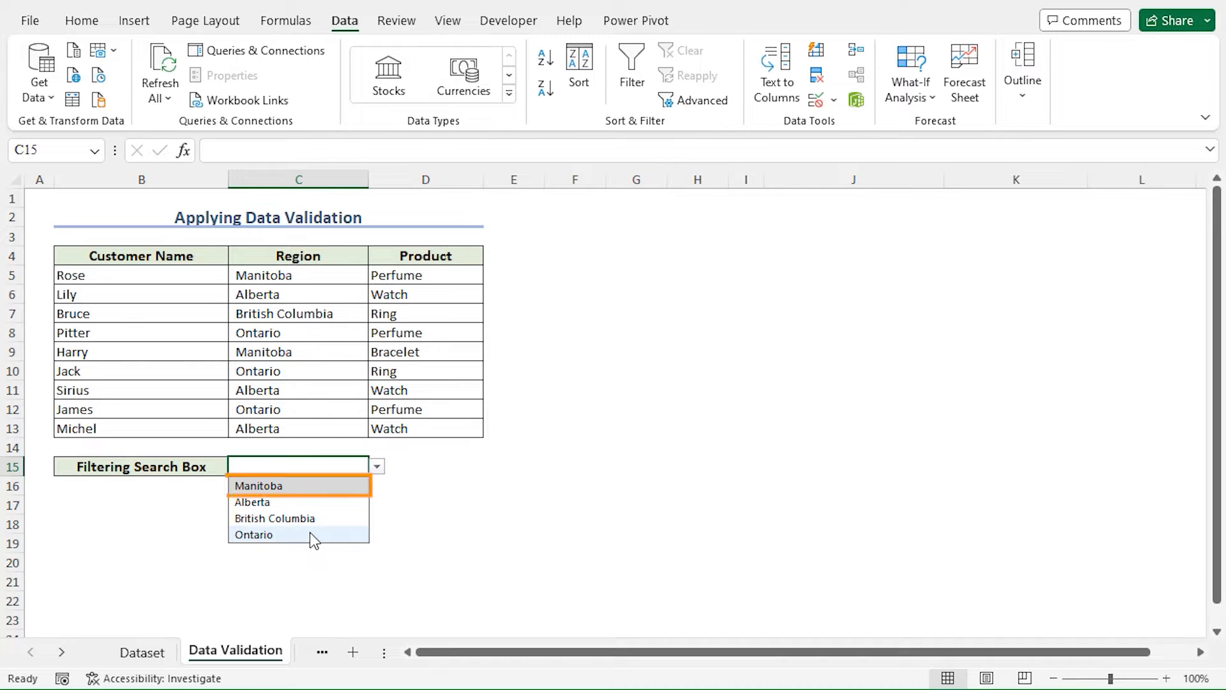
pyautogui.click(313, 487)
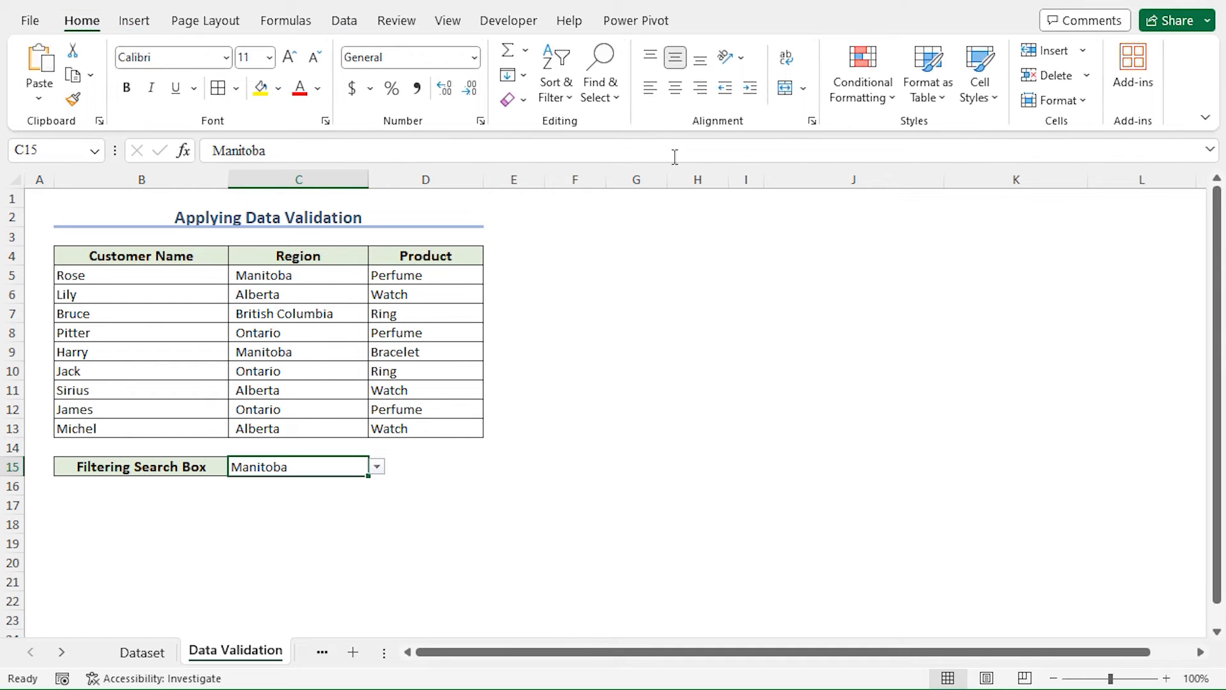
# - Add a Text that Contains conditional formatting rule to C15, referencing =$C$15, with Light Red Fill with Dark Red Text
pyautogui.click(897, 101)
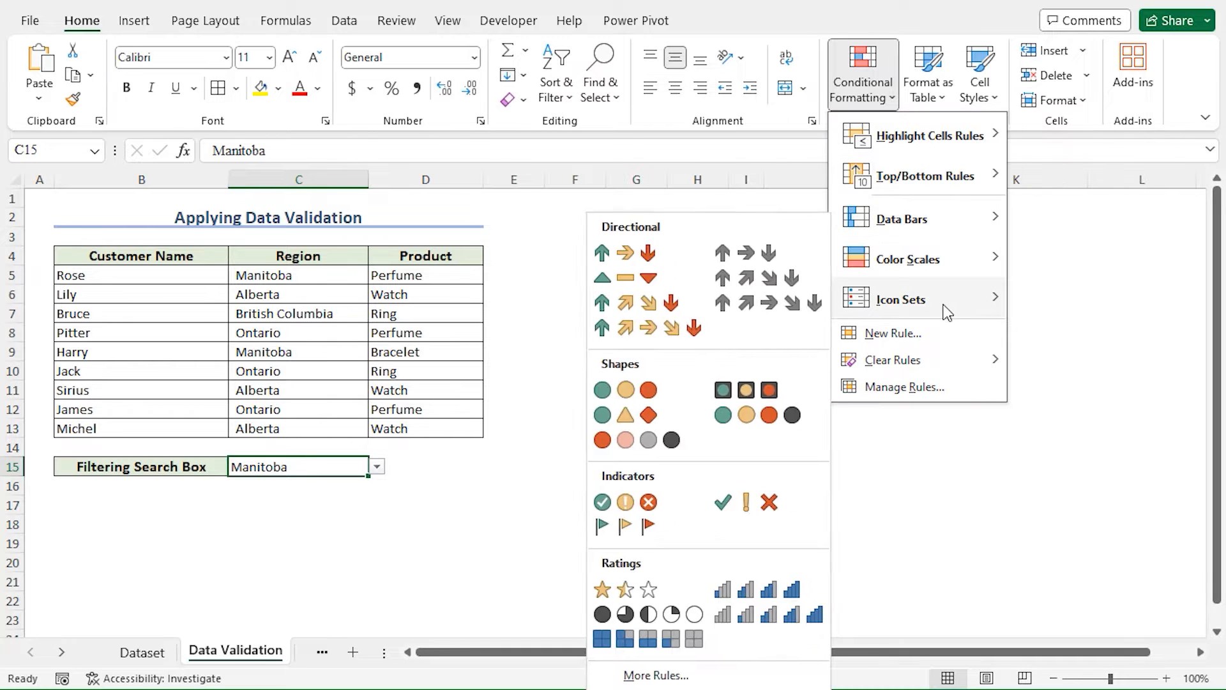
pyautogui.moveTo(951, 238)
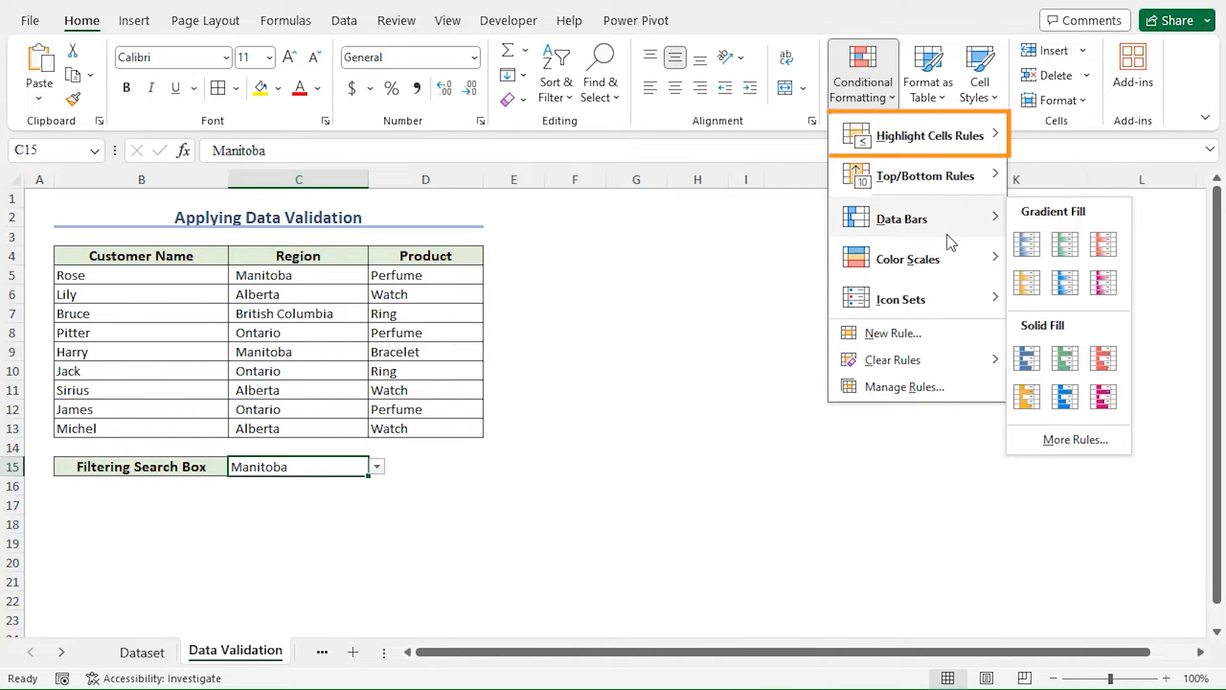
pyautogui.moveTo(987, 135)
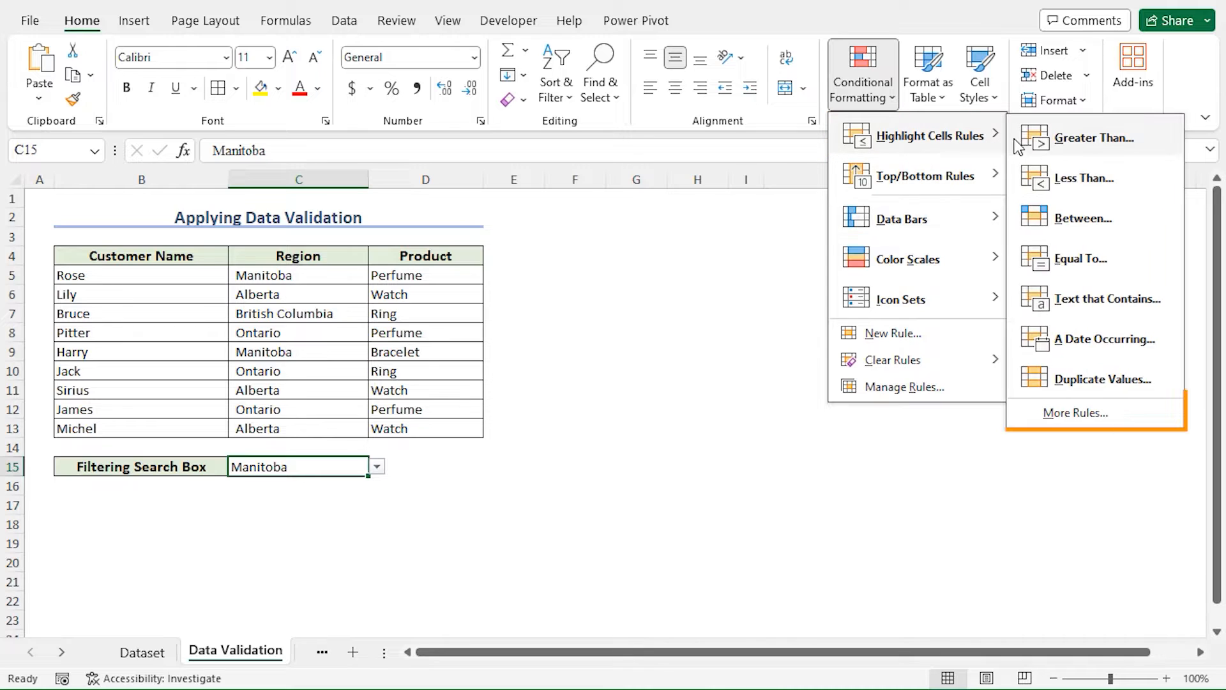
pyautogui.click(1137, 306)
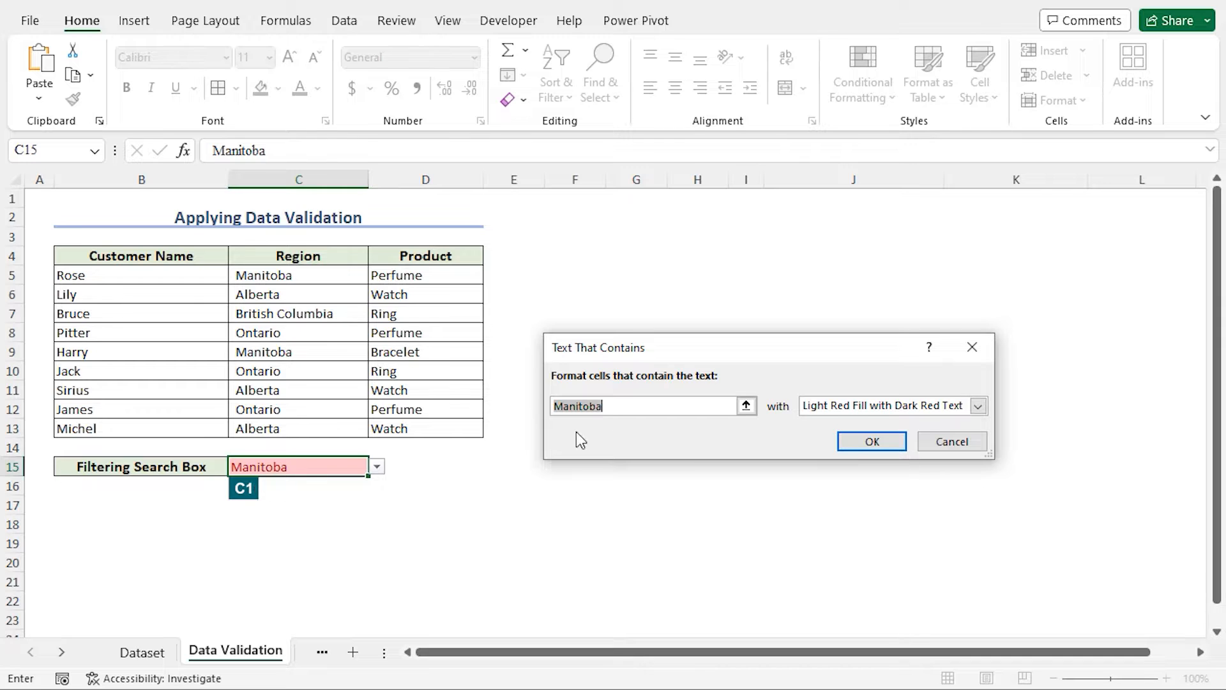
pyautogui.press('BackSpace')
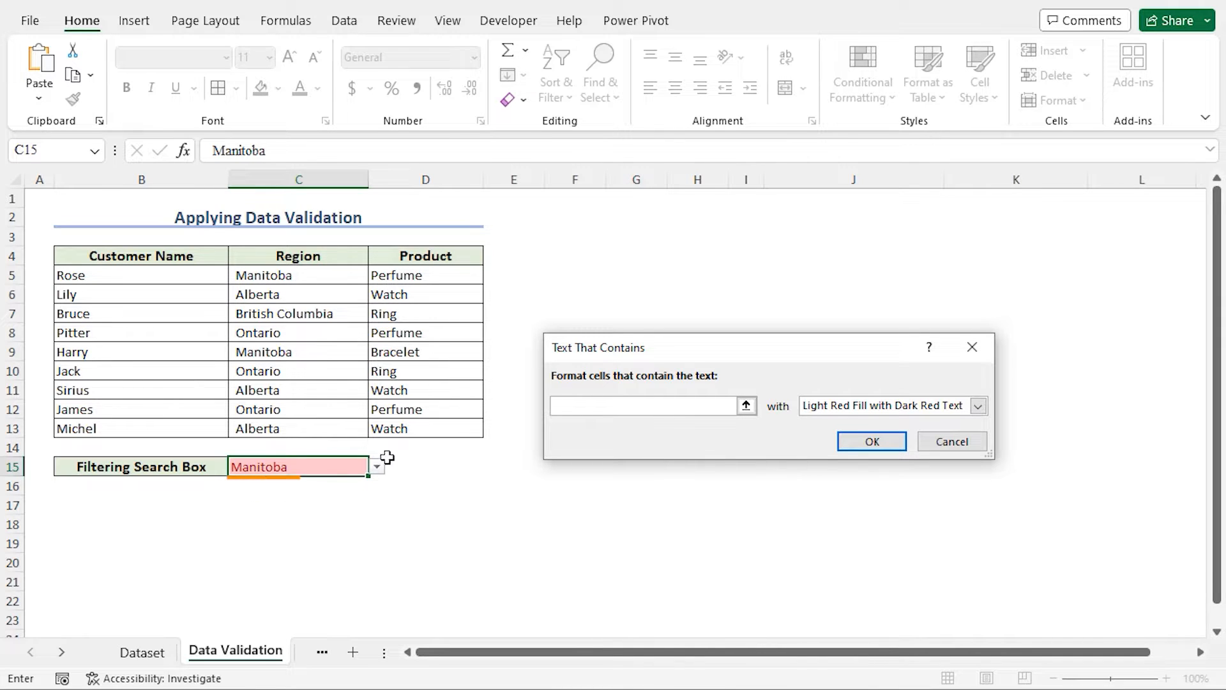
pyautogui.click(320, 464)
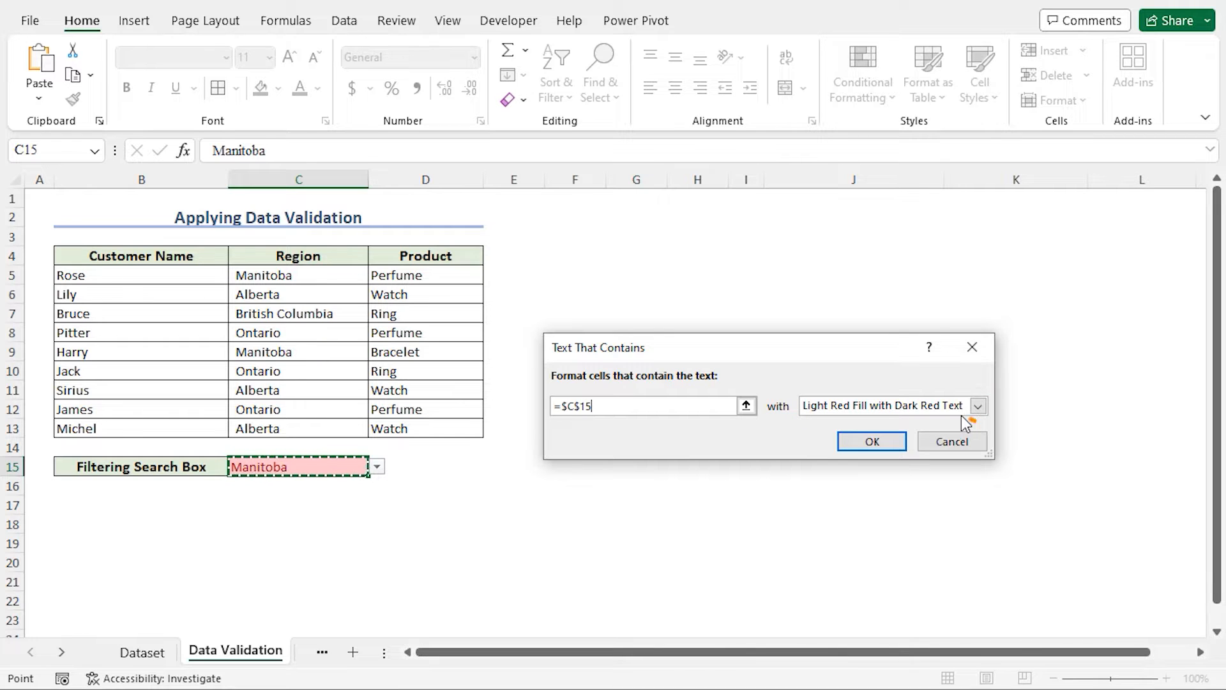
pyautogui.click(977, 407)
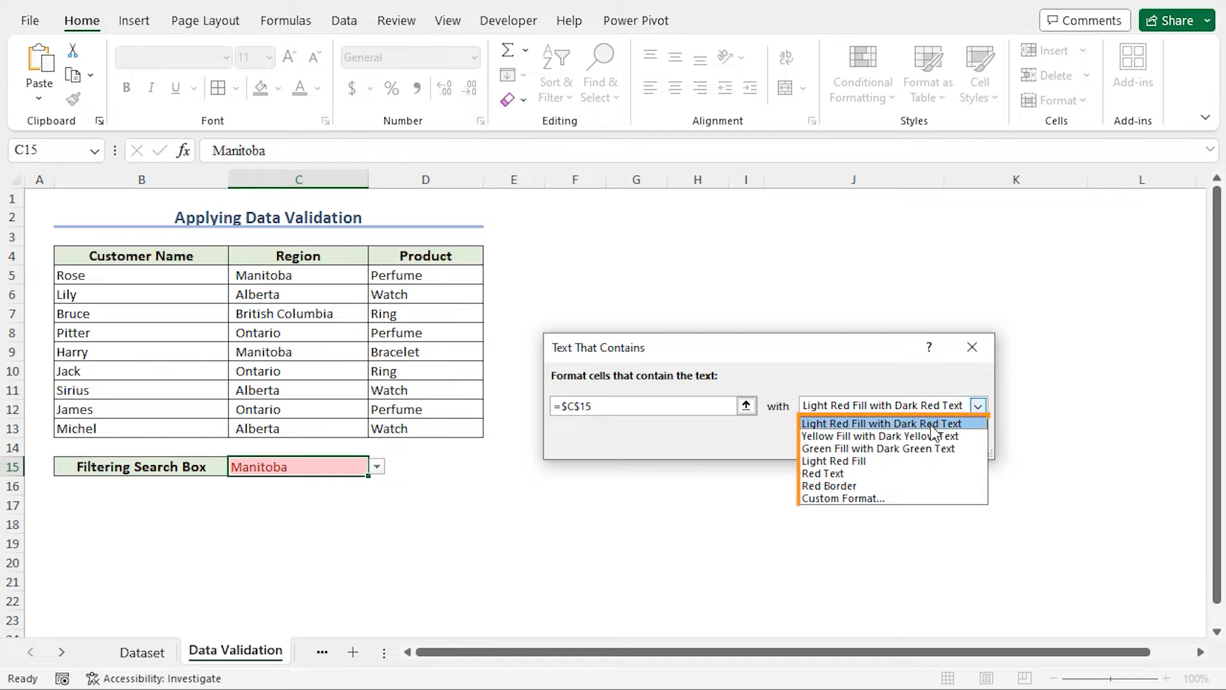
pyautogui.click(892, 387)
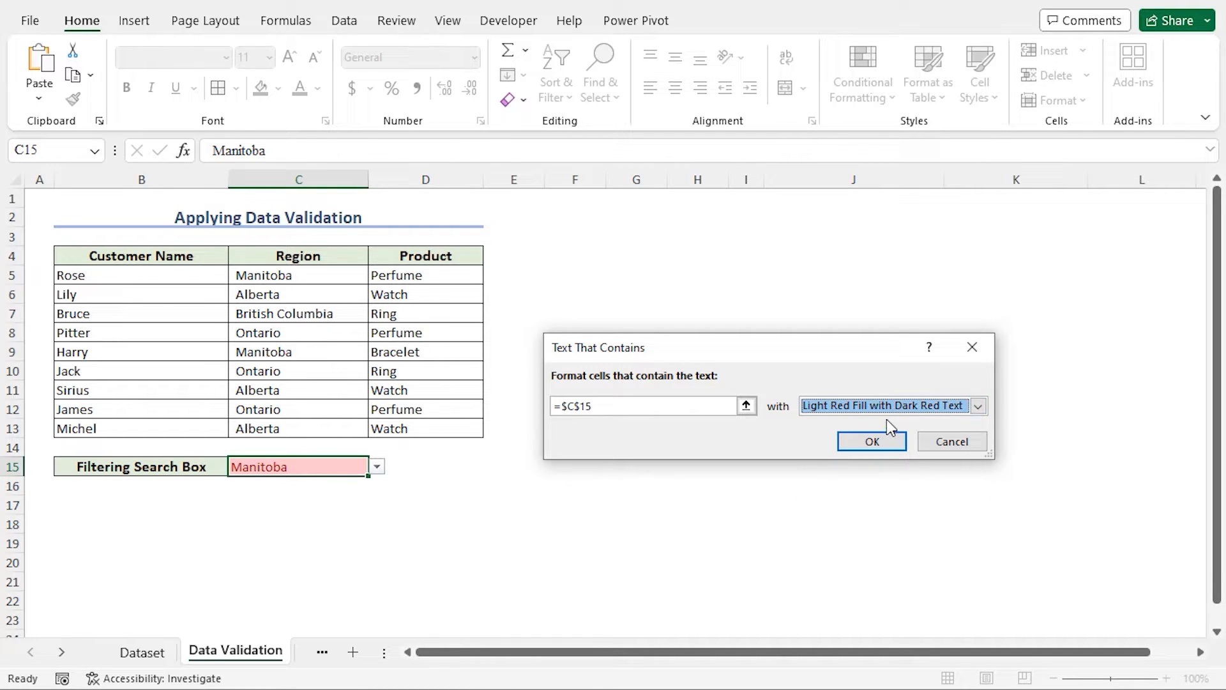
pyautogui.click(882, 438)
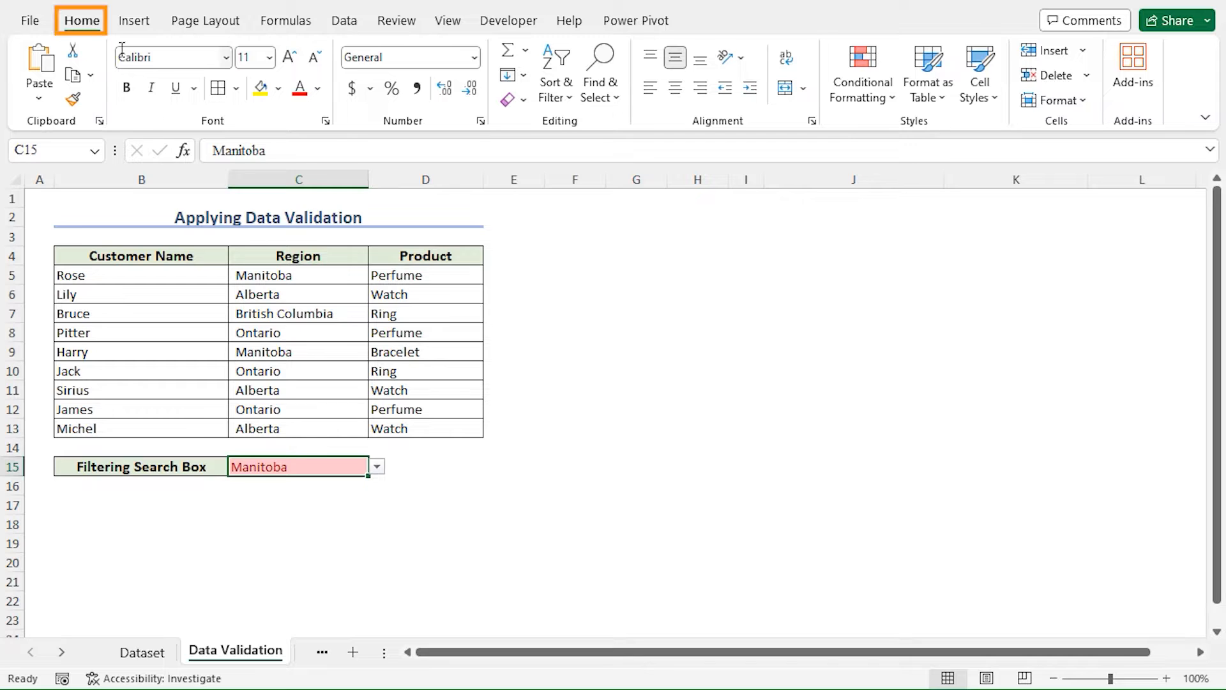
# - Change the conditional formatting rule's applied range to =$C$5:$C$13 and choose Ontario in the filtering search box
pyautogui.click(897, 103)
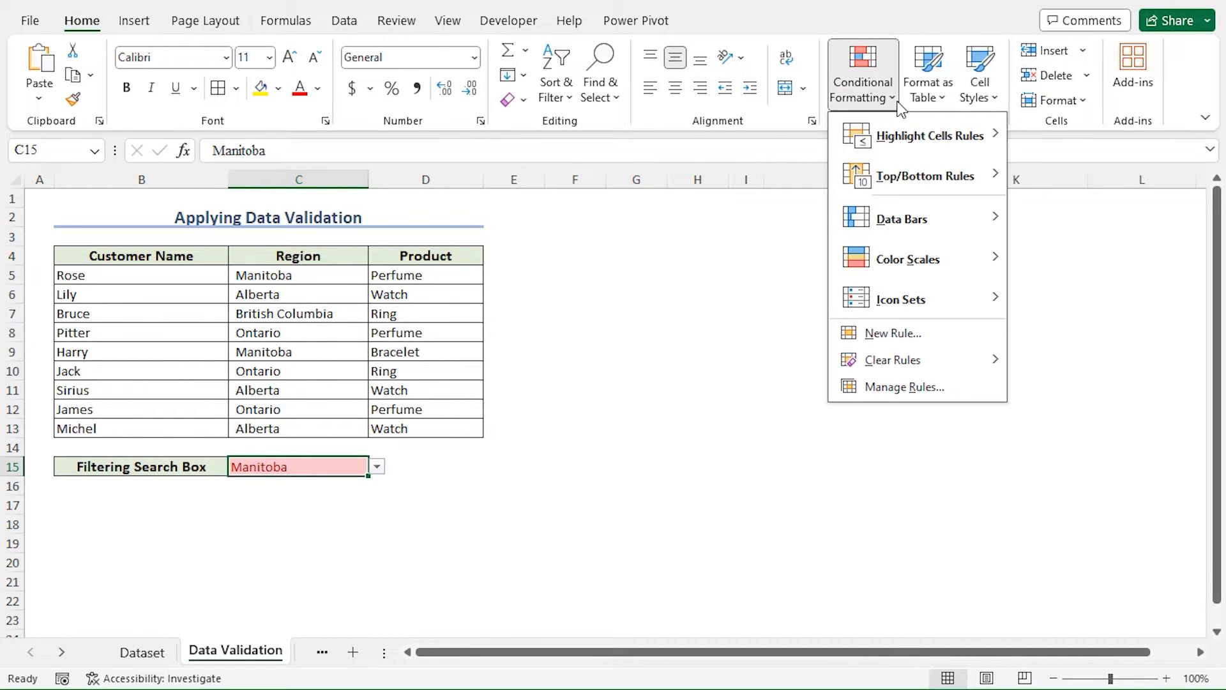
pyautogui.click(931, 394)
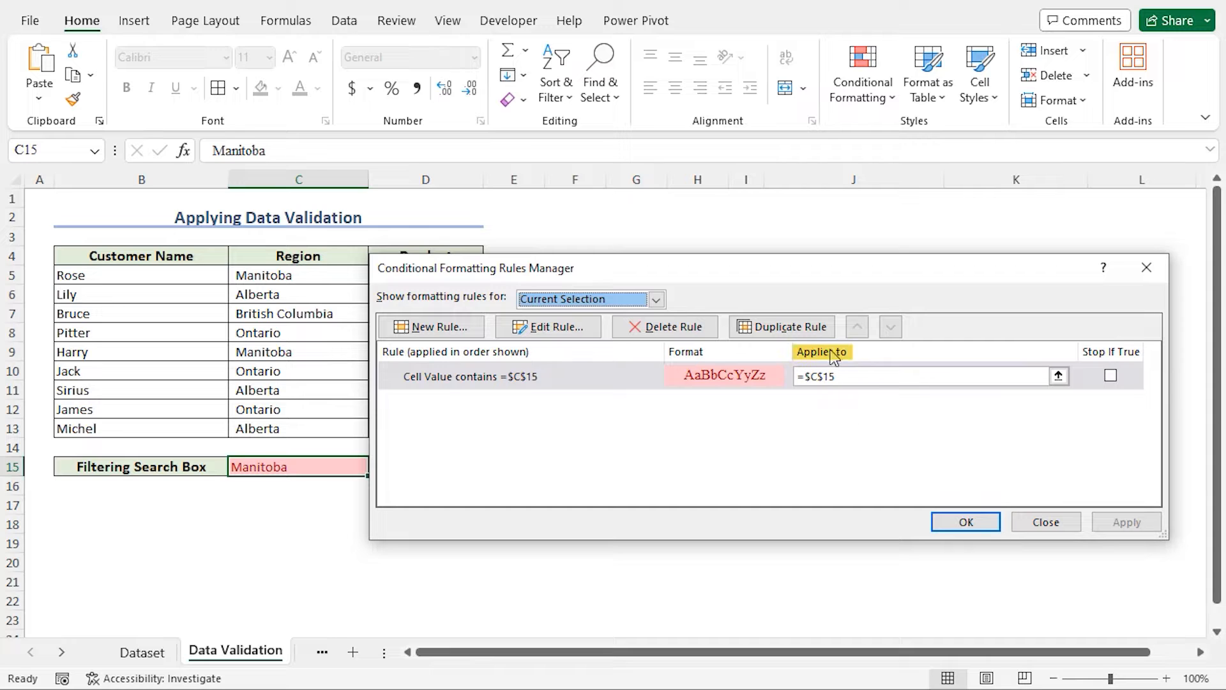
pyautogui.moveTo(858, 375); pyautogui.dragTo(788, 375)
pyautogui.press('BackSpace')
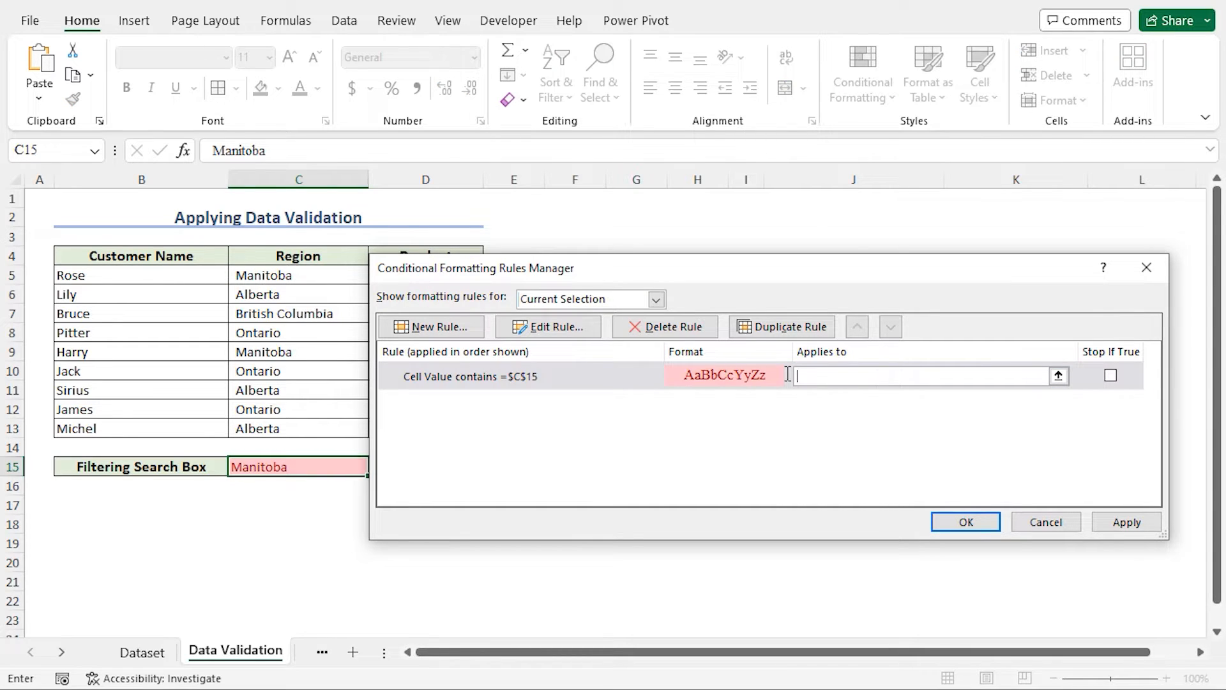
pyautogui.moveTo(282, 273); pyautogui.dragTo(296, 428)
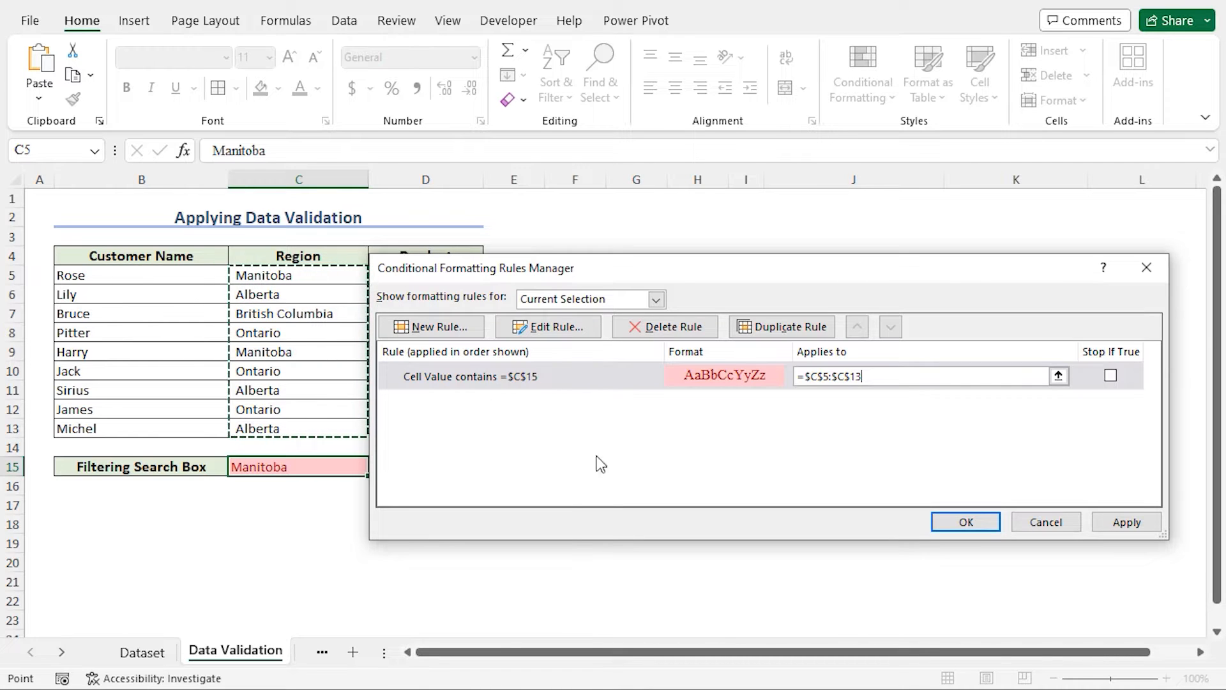
pyautogui.click(964, 523)
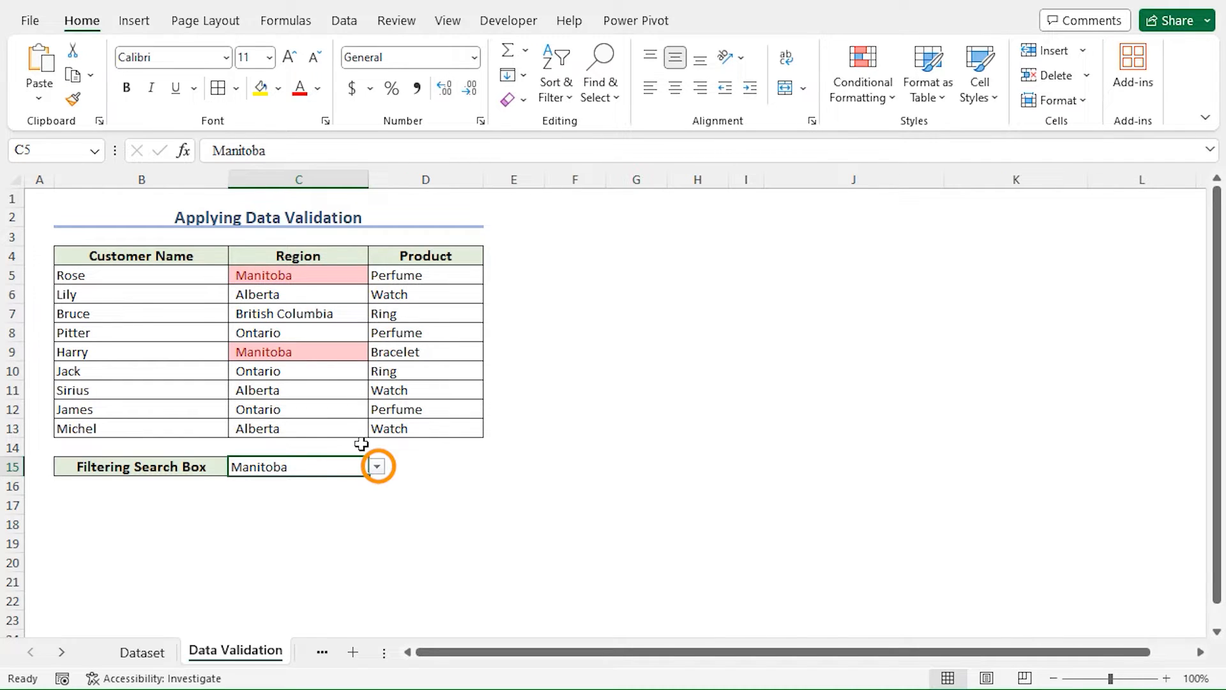
pyautogui.click(377, 467)
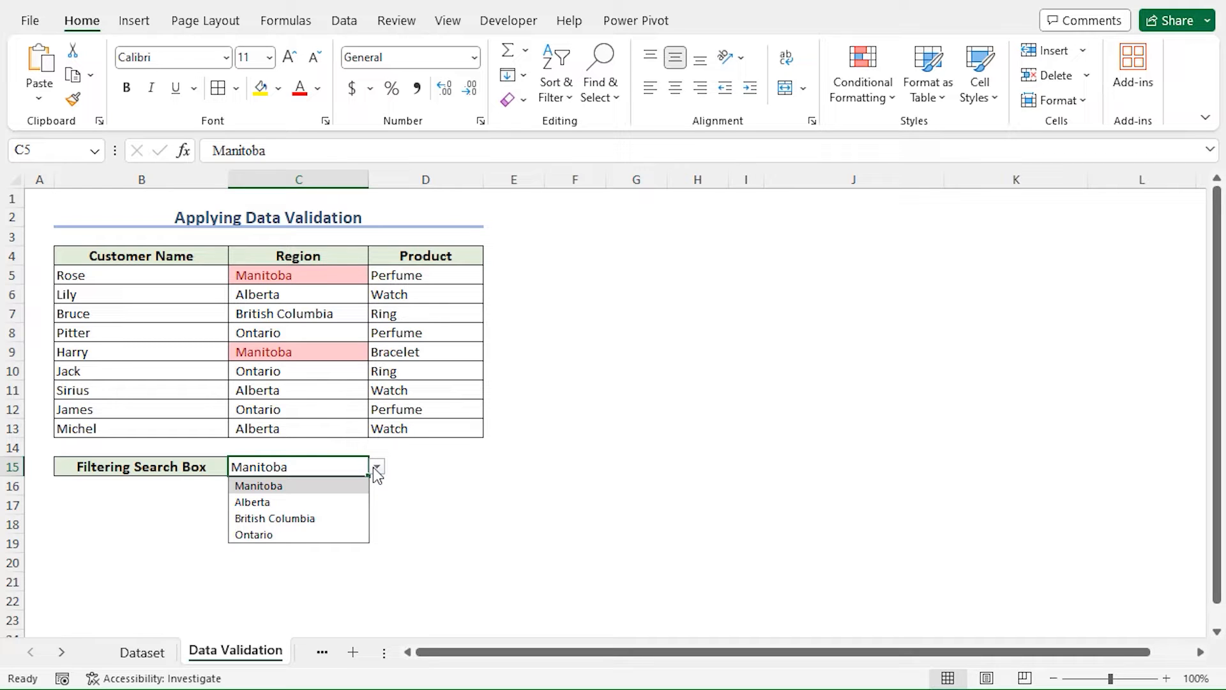
pyautogui.click(320, 535)
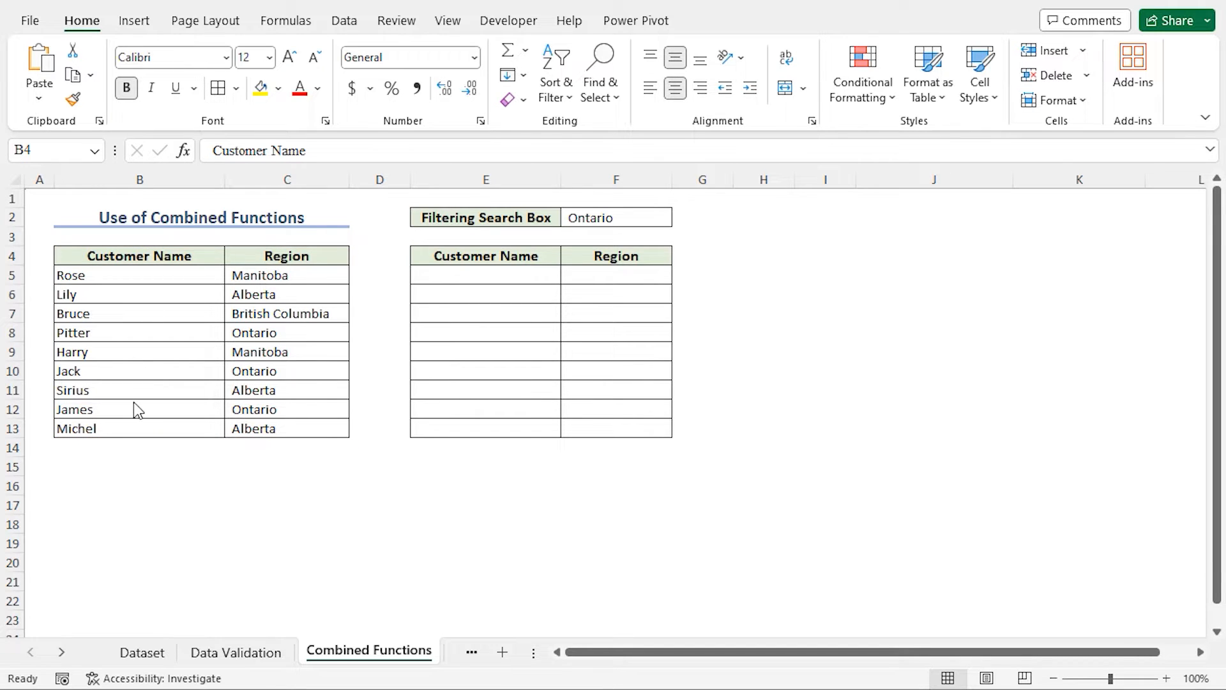
# - Convert the range B4:C13 into a table with headers and apply the first, unshaded style of the Light group
pyautogui.click(113, 251)
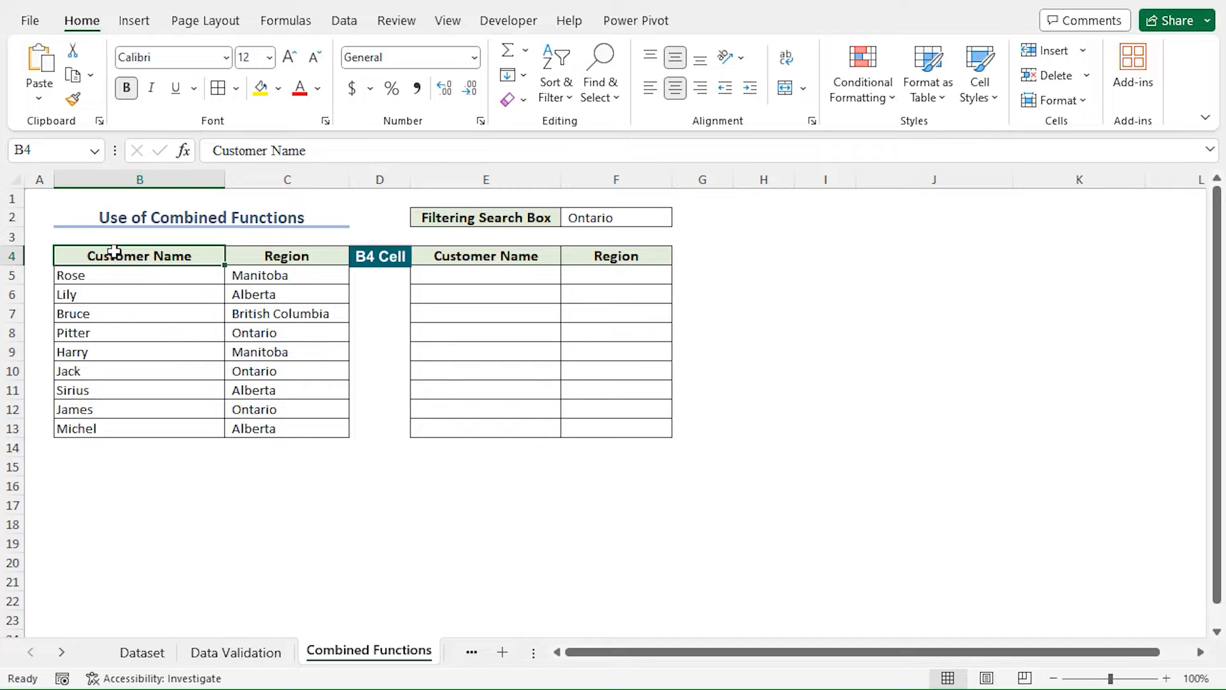
pyautogui.click(134, 20)
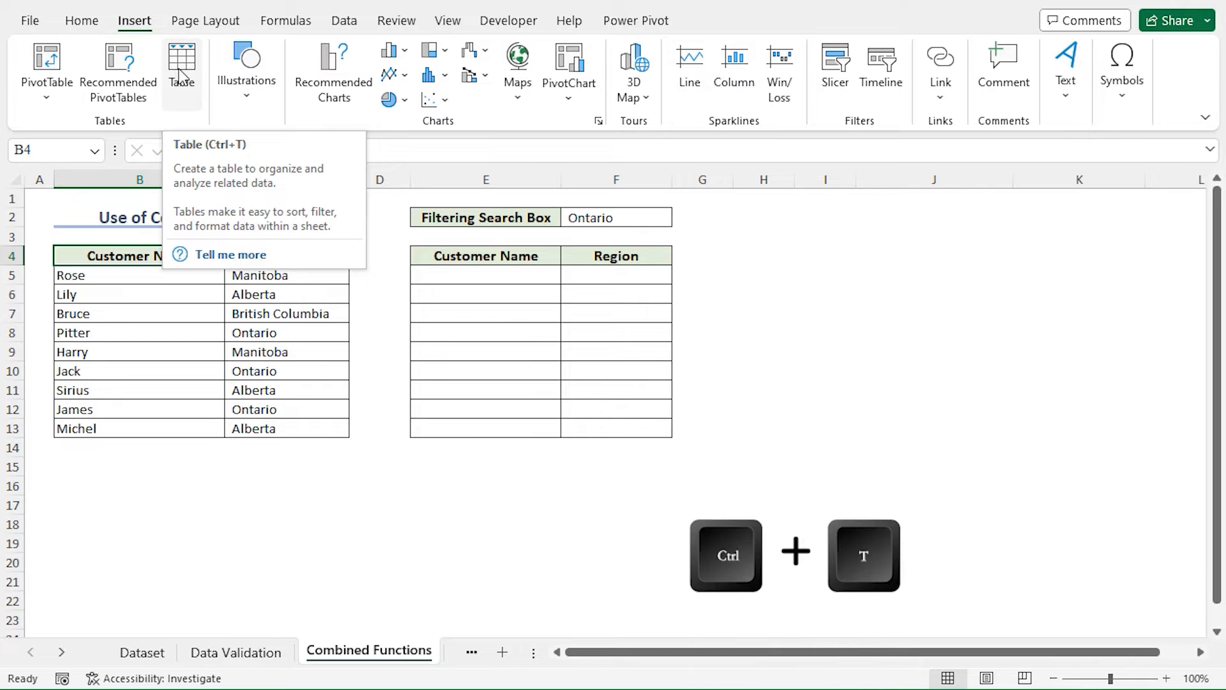
pyautogui.hotkey('ctrl', 't')
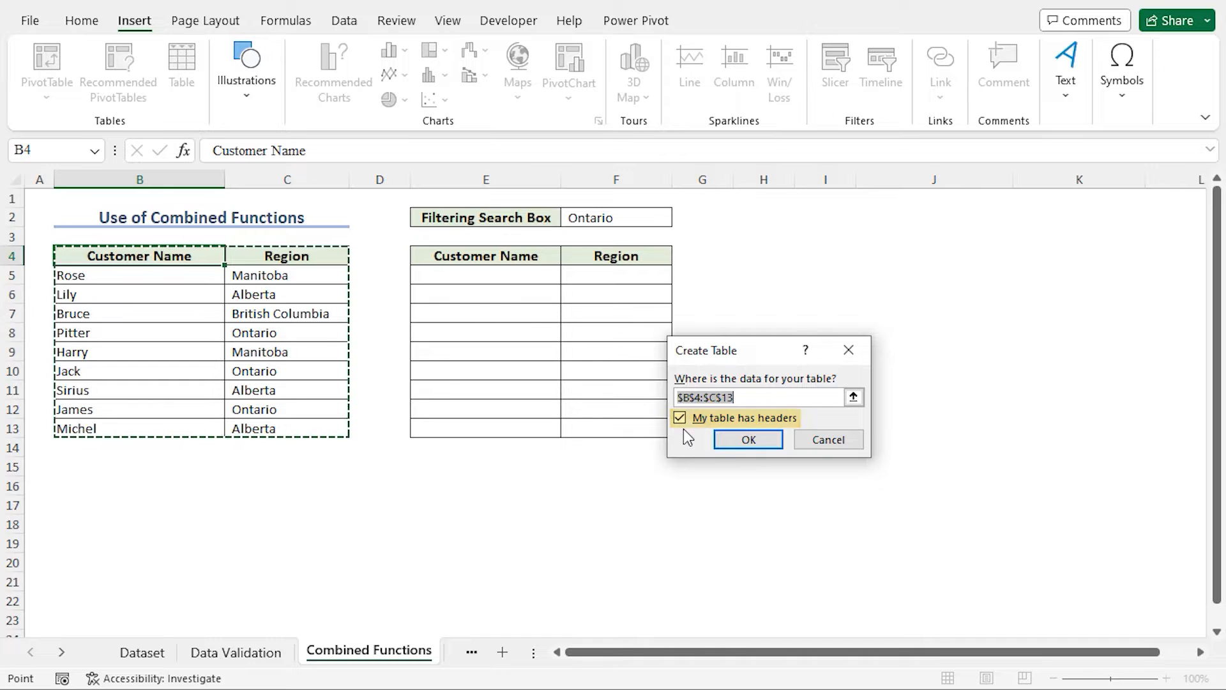
pyautogui.click(722, 435)
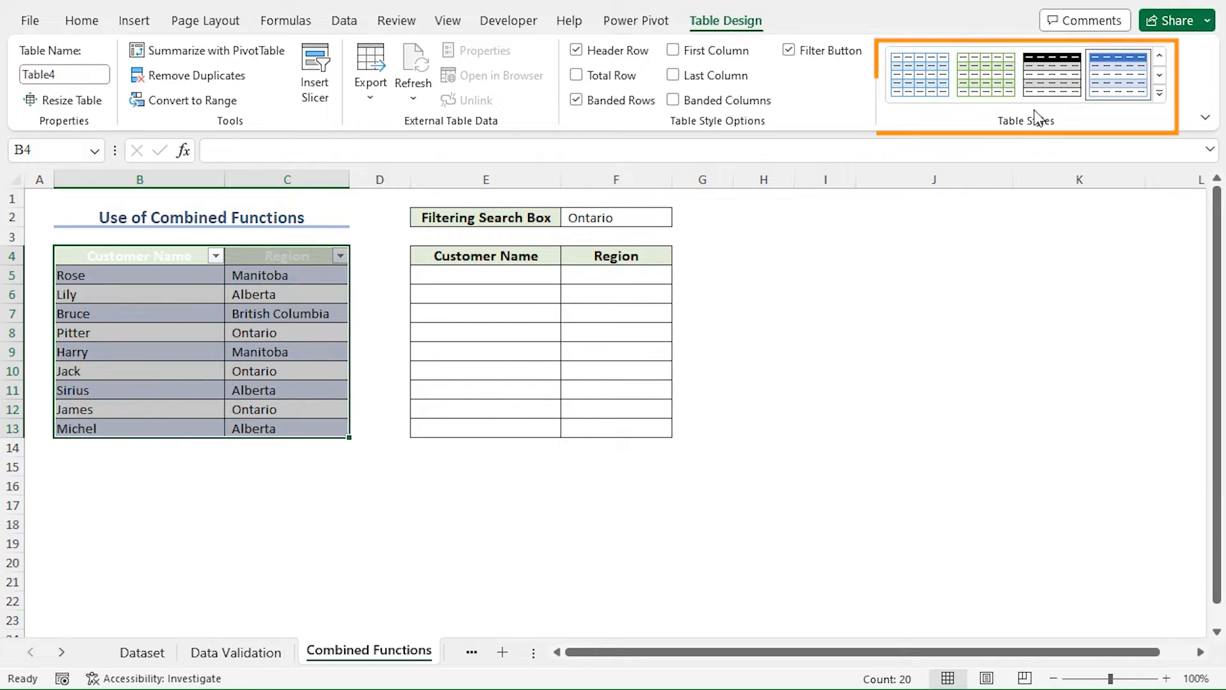
pyautogui.click(1159, 93)
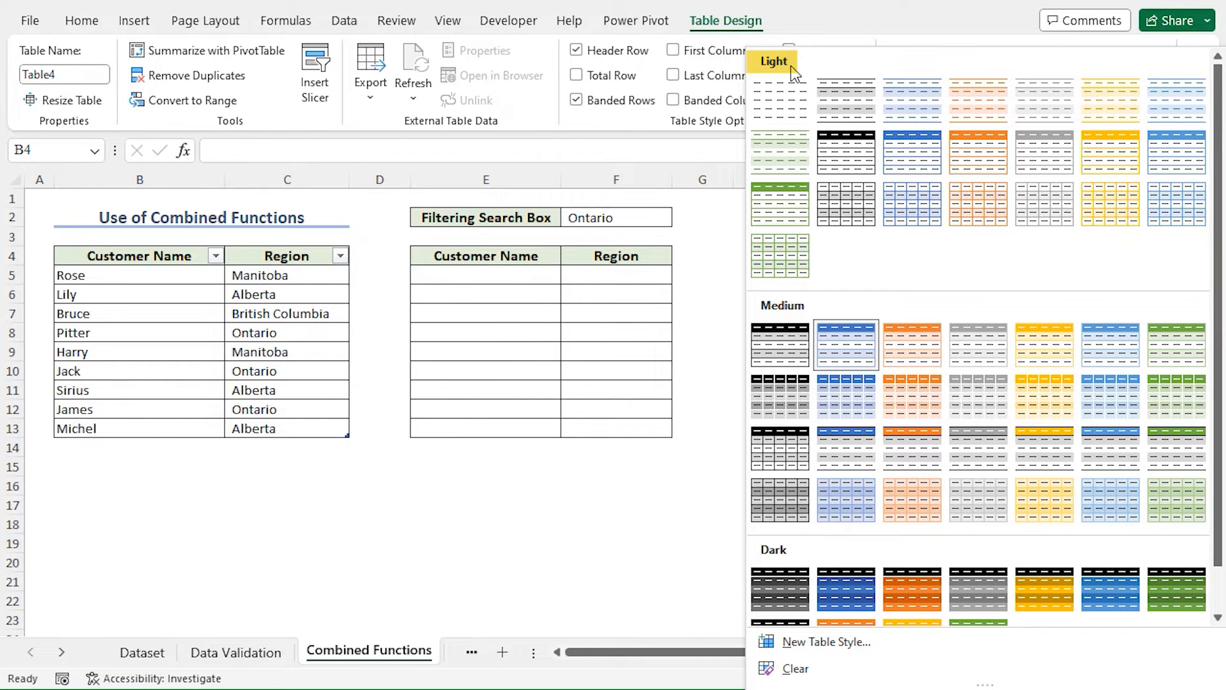
pyautogui.click(792, 97)
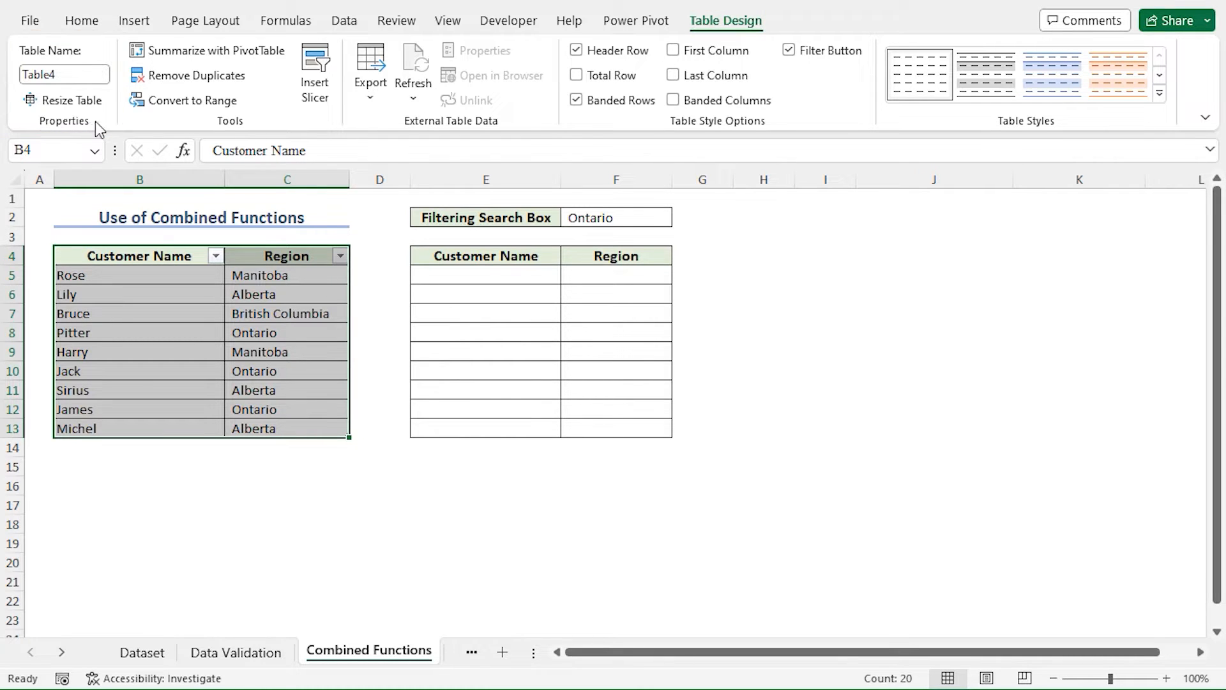
# - Rename the customer and region table as Salesinfo
pyautogui.click(97, 75)
pyautogui.write('Salesinfo')
pyautogui.press('Return')
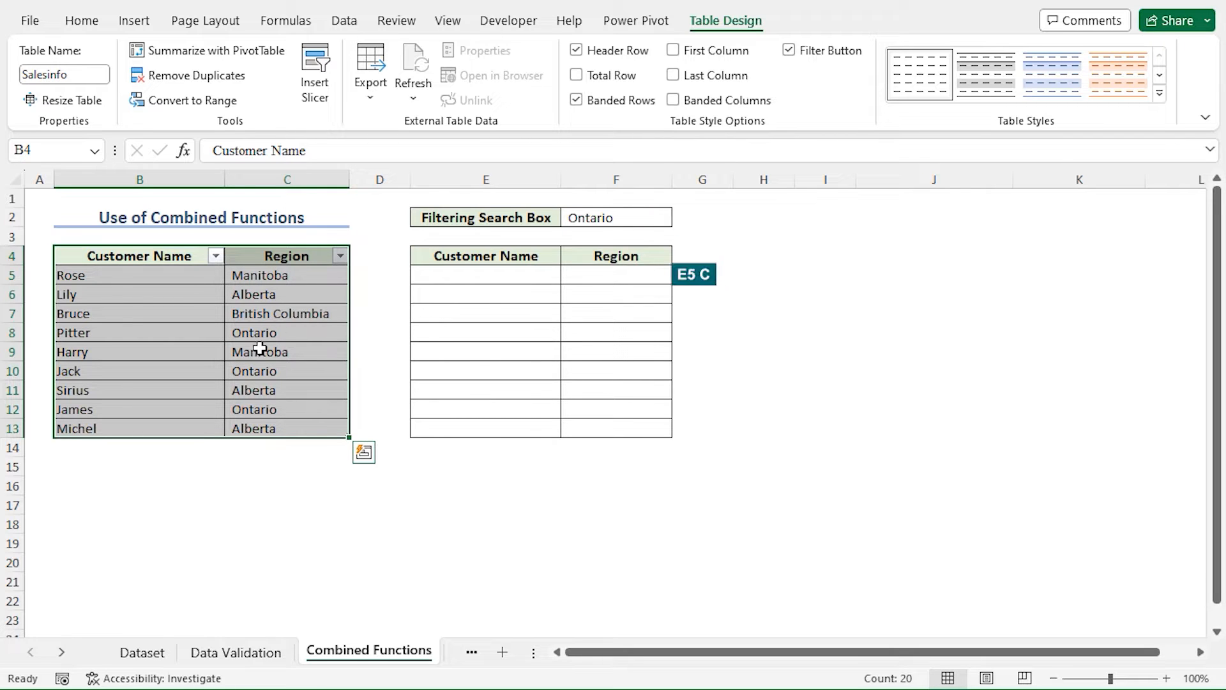
# - Begin a FILTER formula in E5 with the Salesinfo table as its array argument
pyautogui.click(473, 274)
pyautogui.write('=')
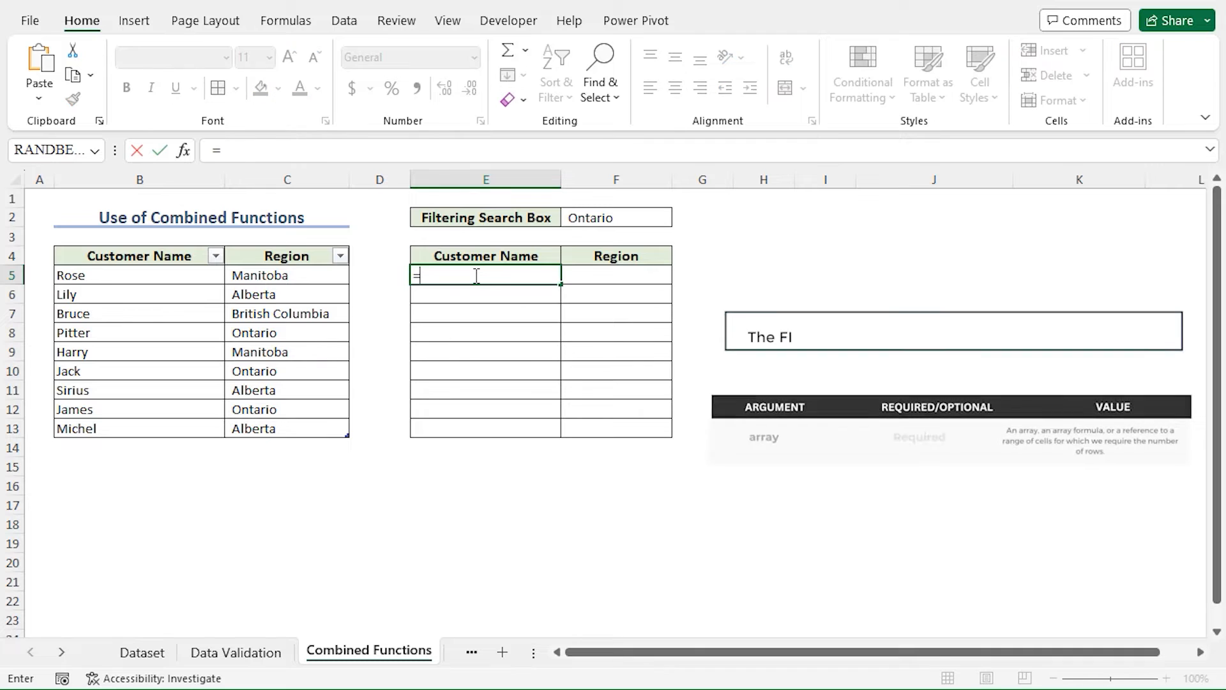
pyautogui.write('Fil')
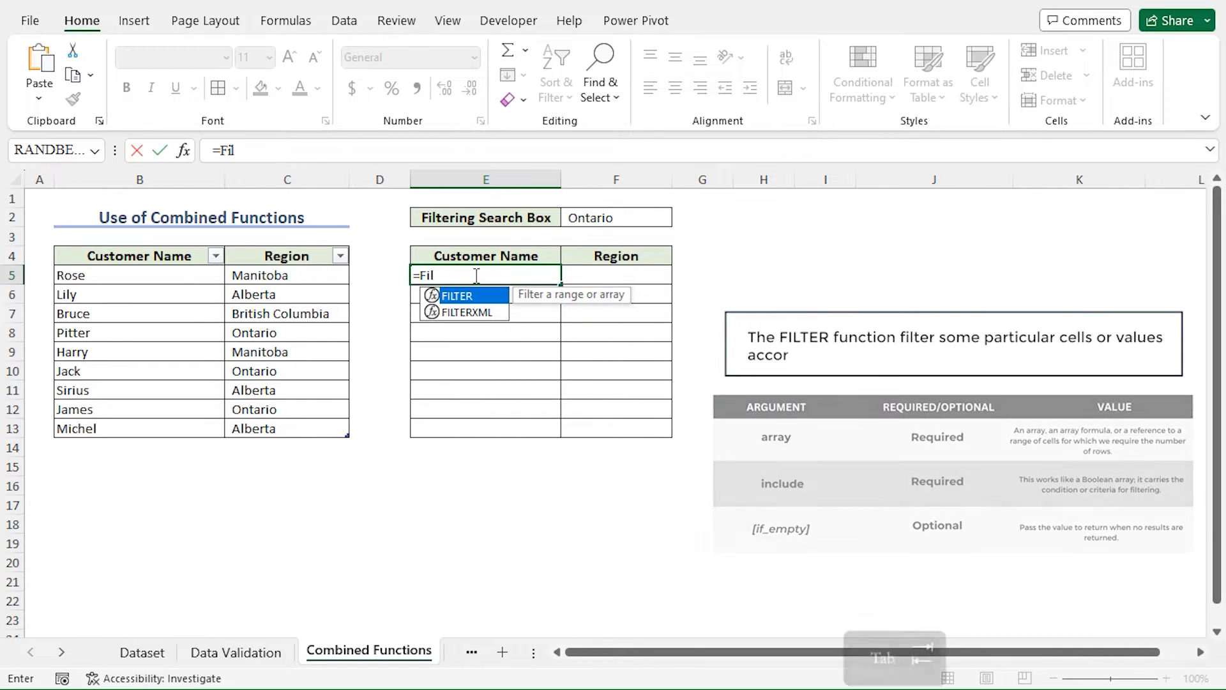
pyautogui.press('Tab')
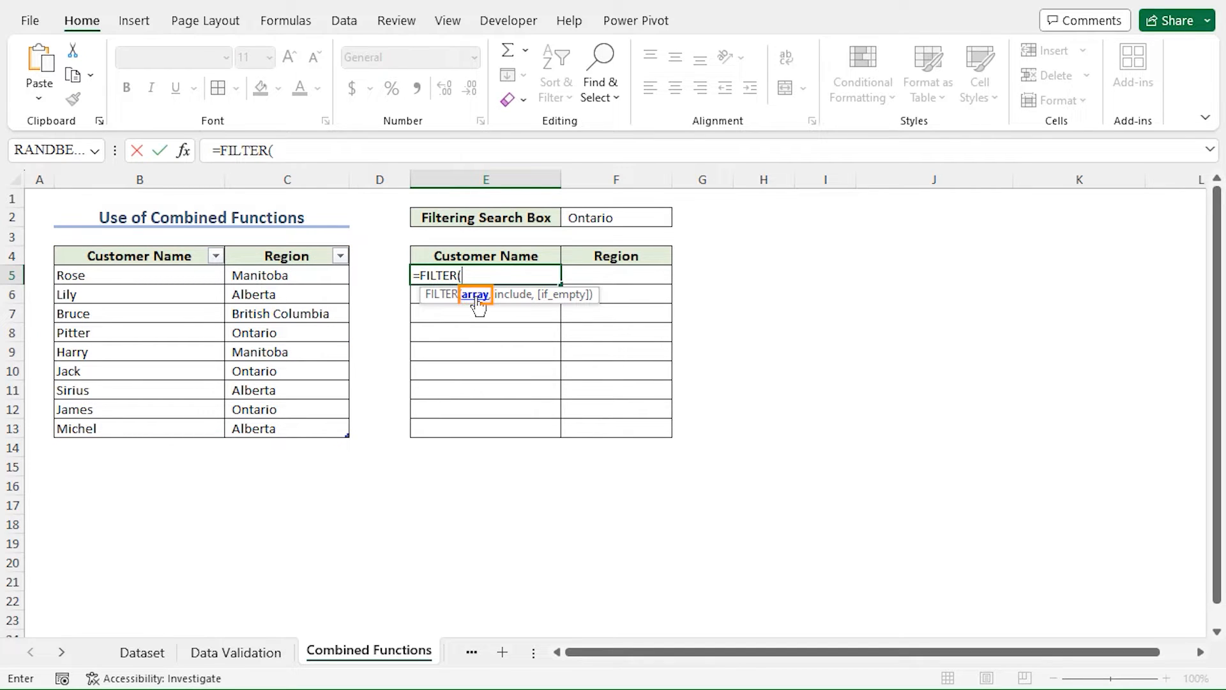
pyautogui.write('sal')
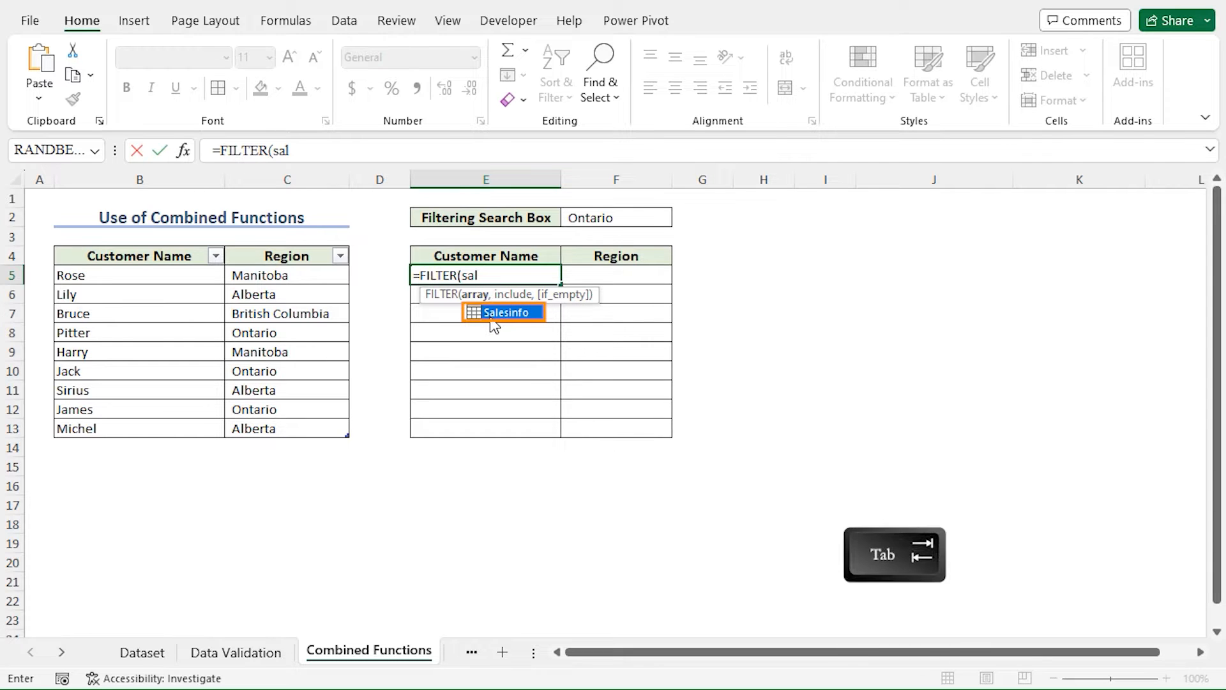
pyautogui.press('Tab')
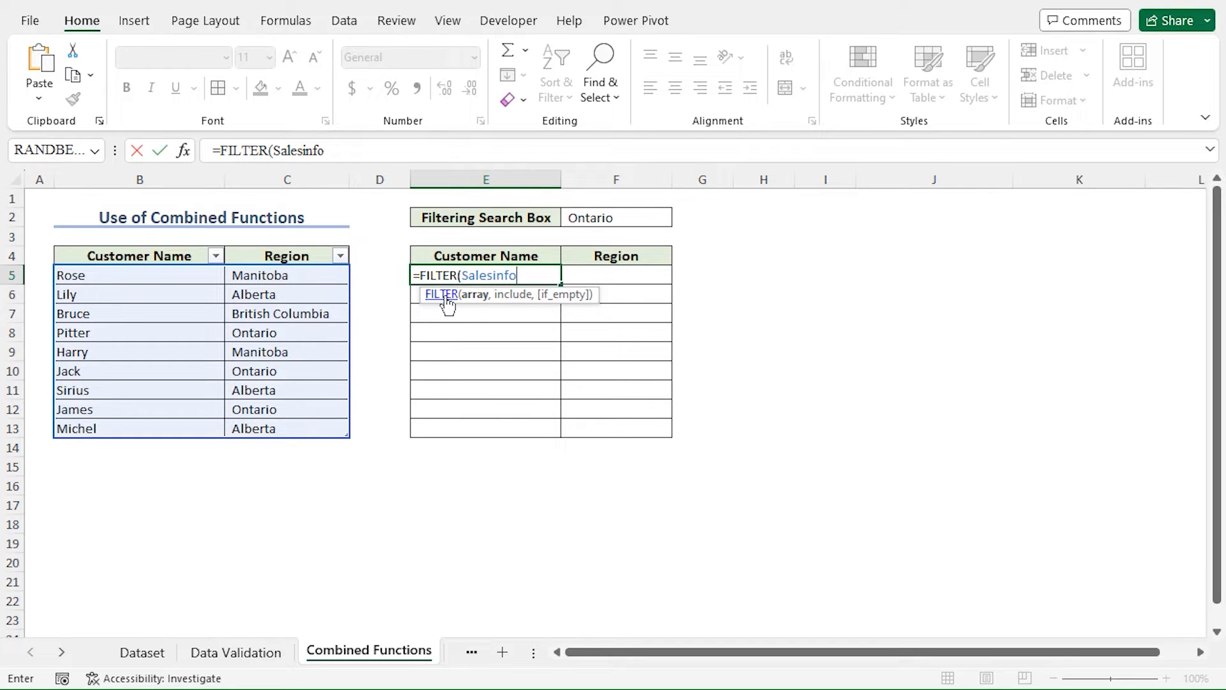
pyautogui.write(',')
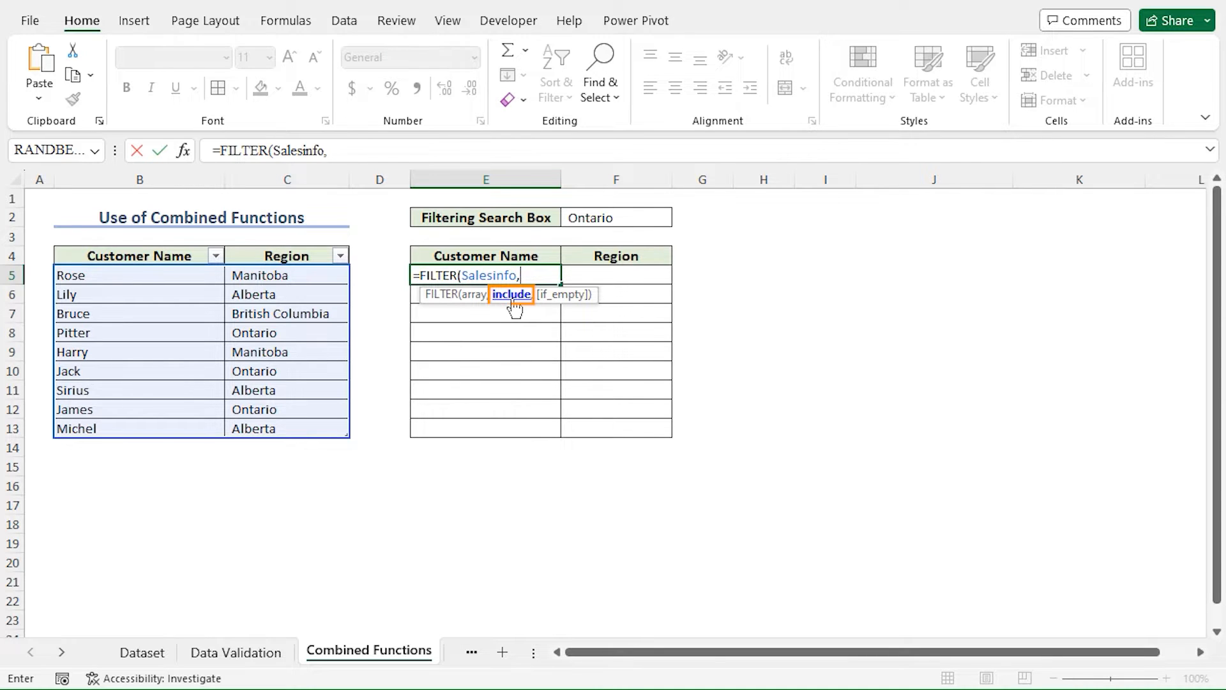
# - Start the include argument of the E5 formula with a LEFT function that takes Salesinfo[Region] as its text
pyautogui.write('lef')
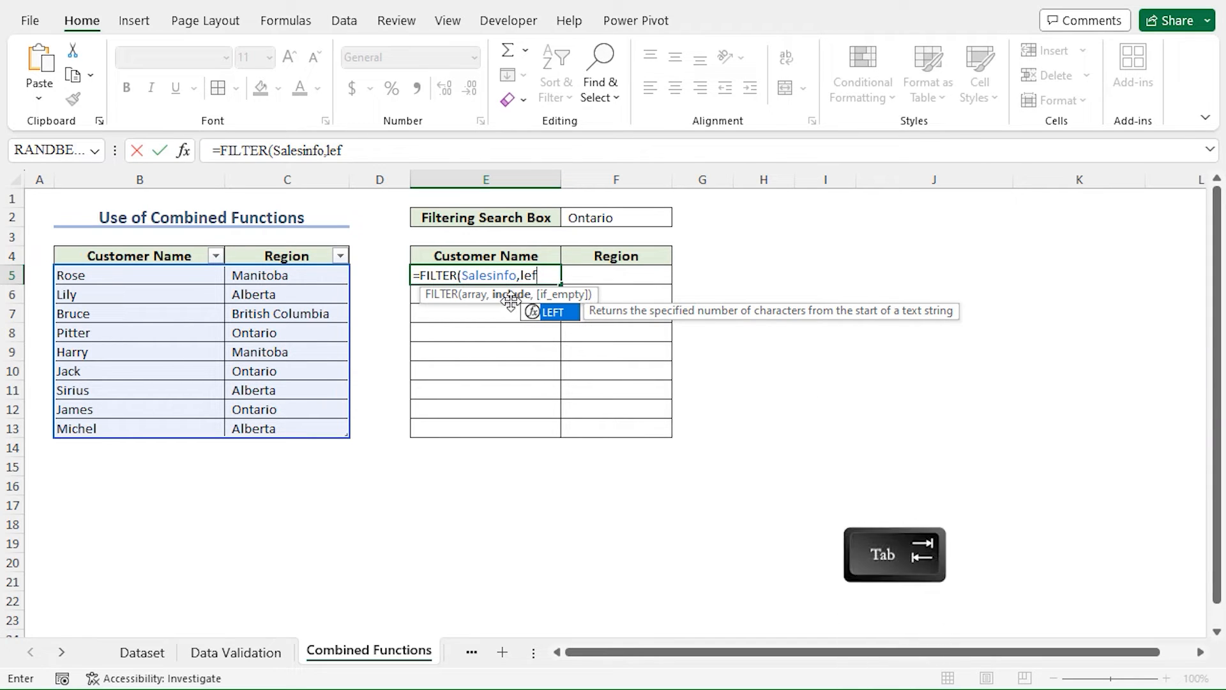
pyautogui.press('Tab')
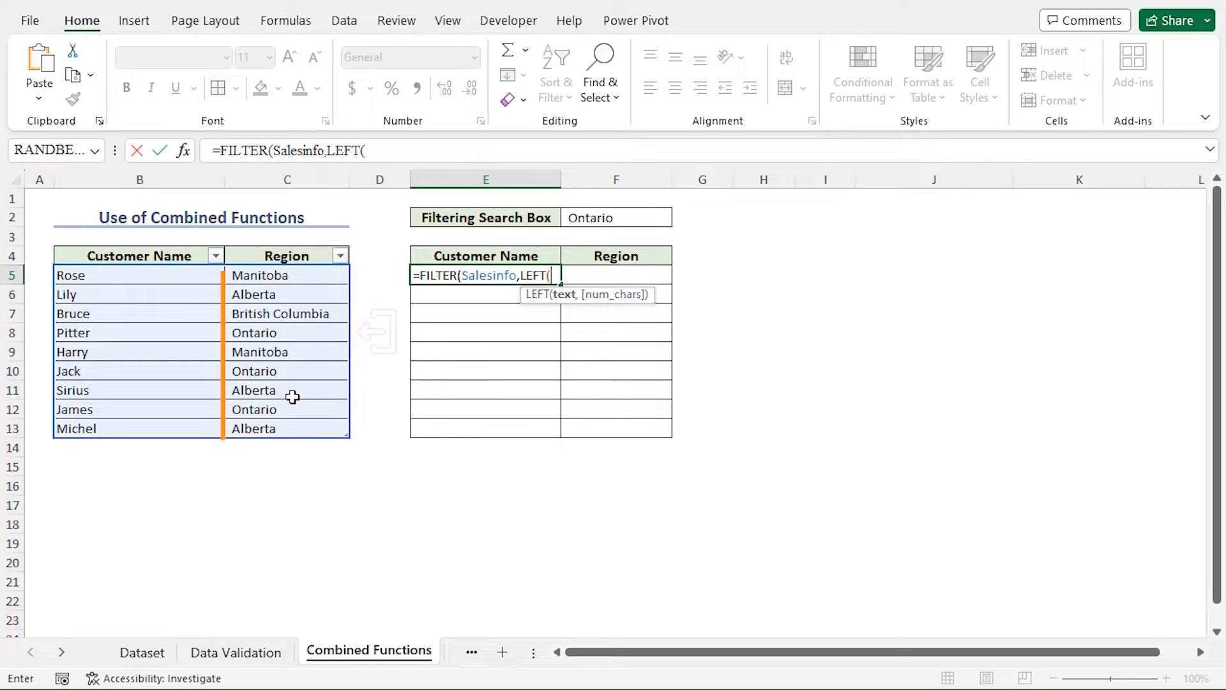
pyautogui.write('s')
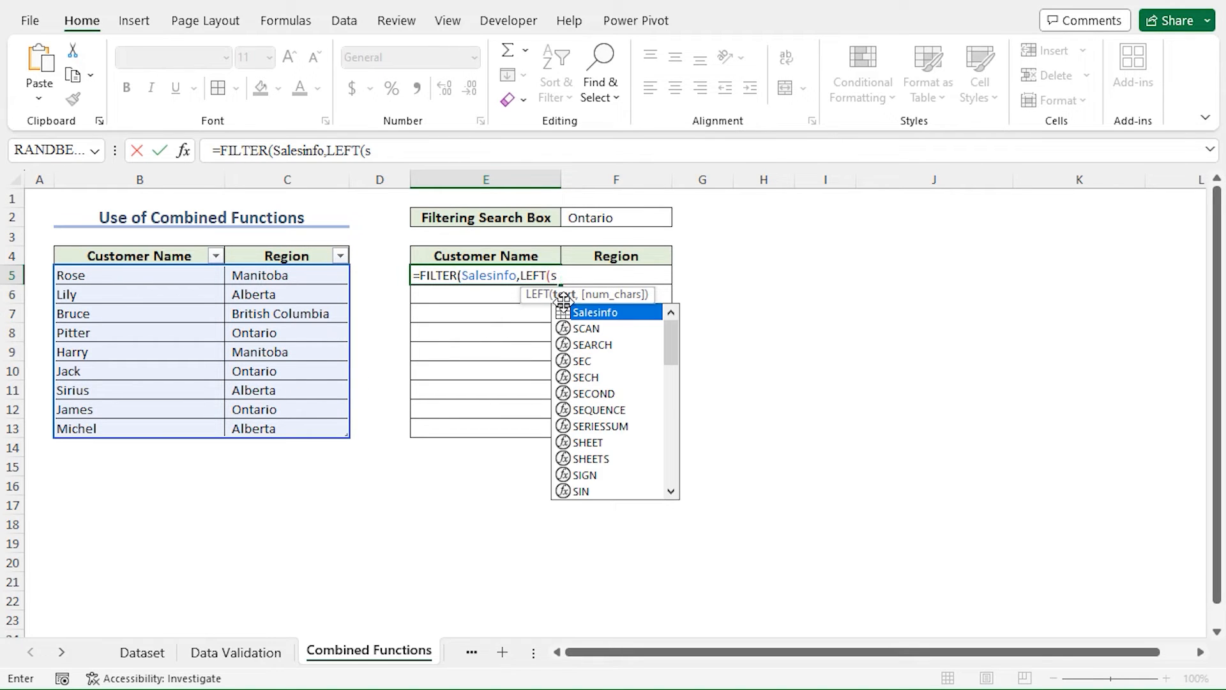
pyautogui.write('a')
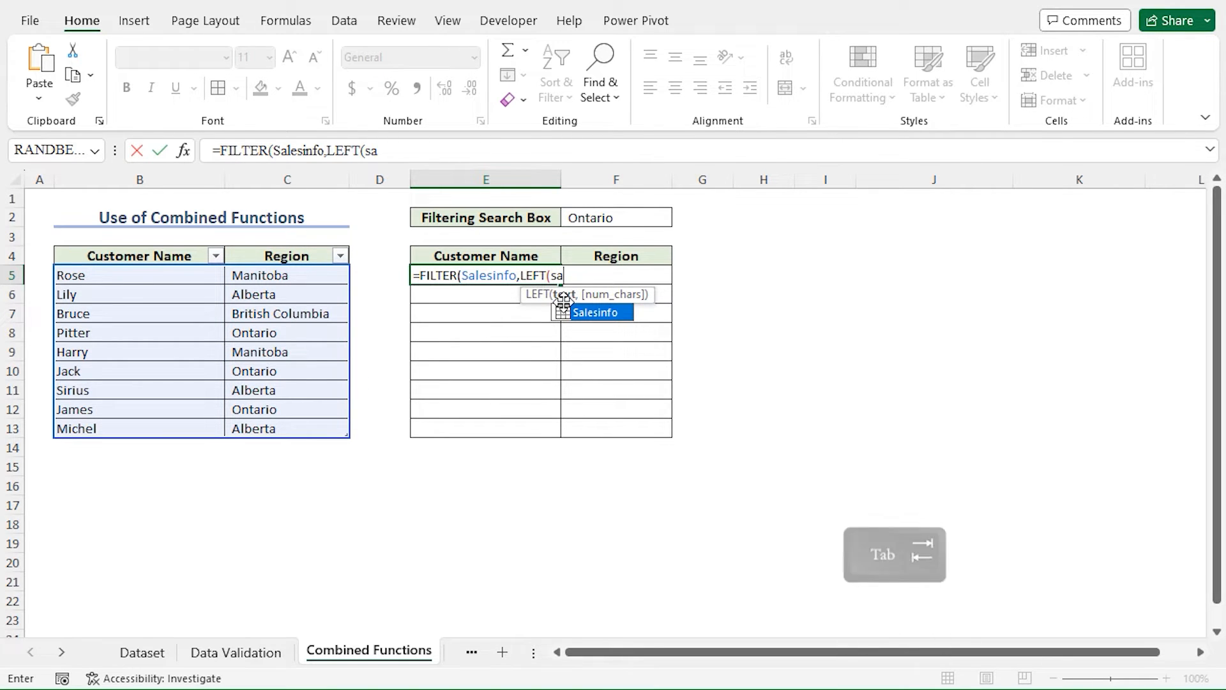
pyautogui.press('Tab')
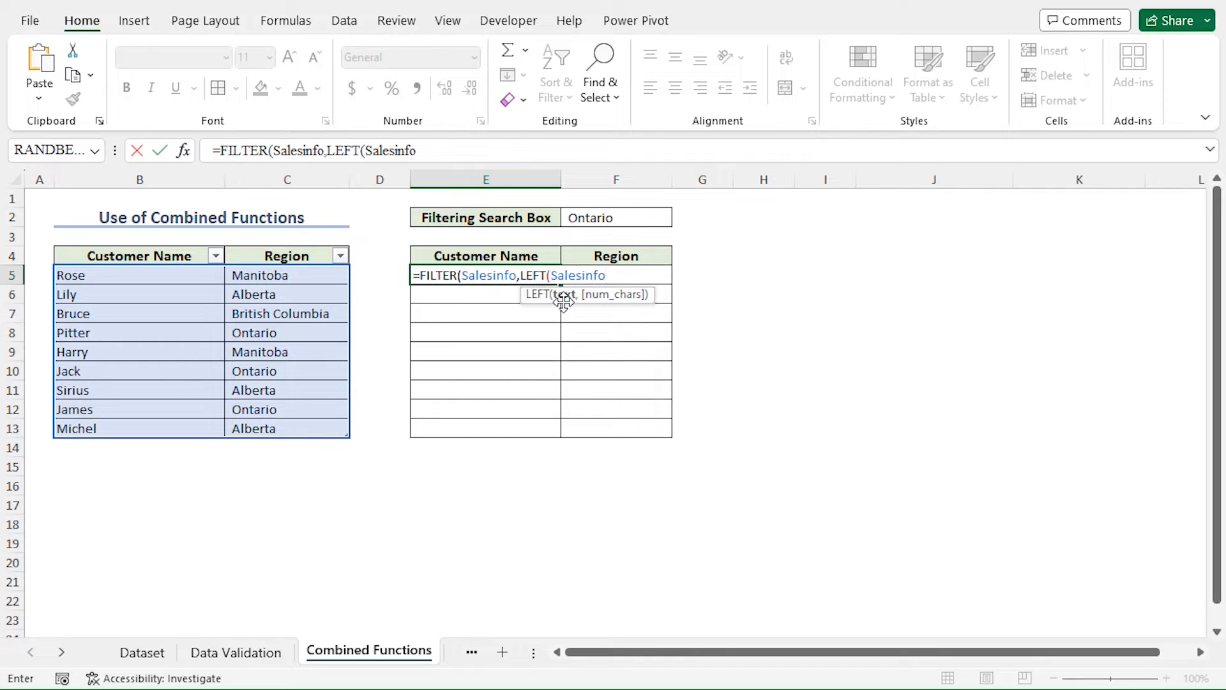
pyautogui.write('[')
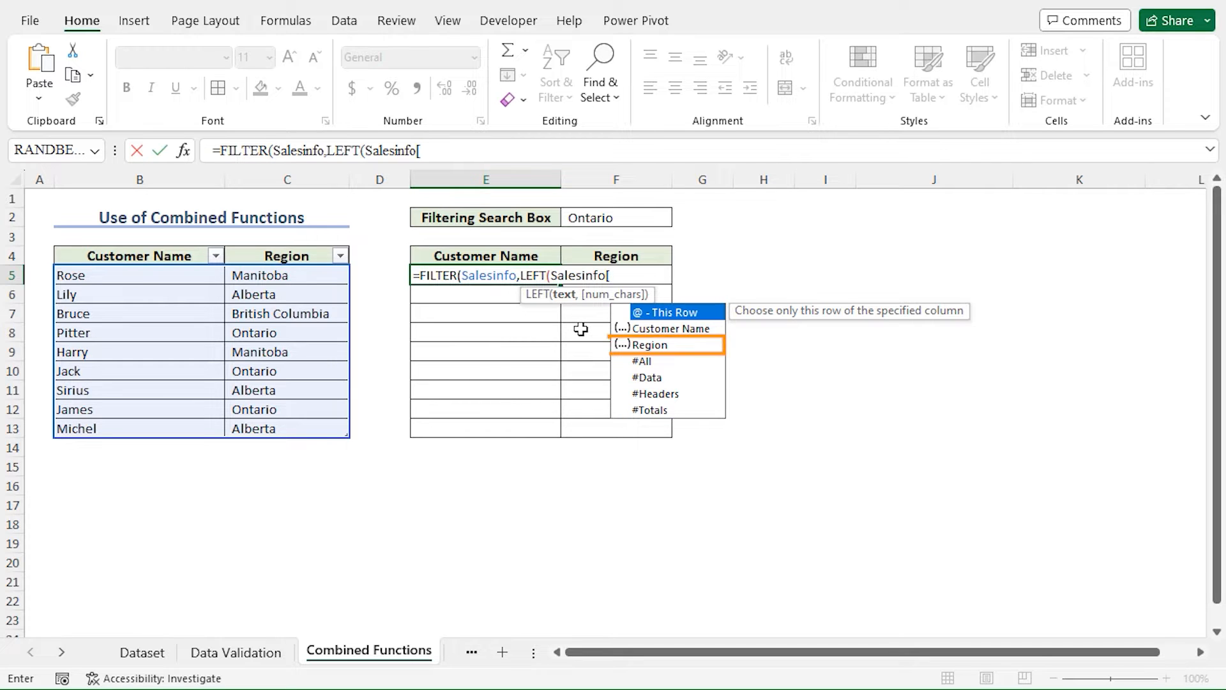
pyautogui.press('Down')
pyautogui.press('Down')
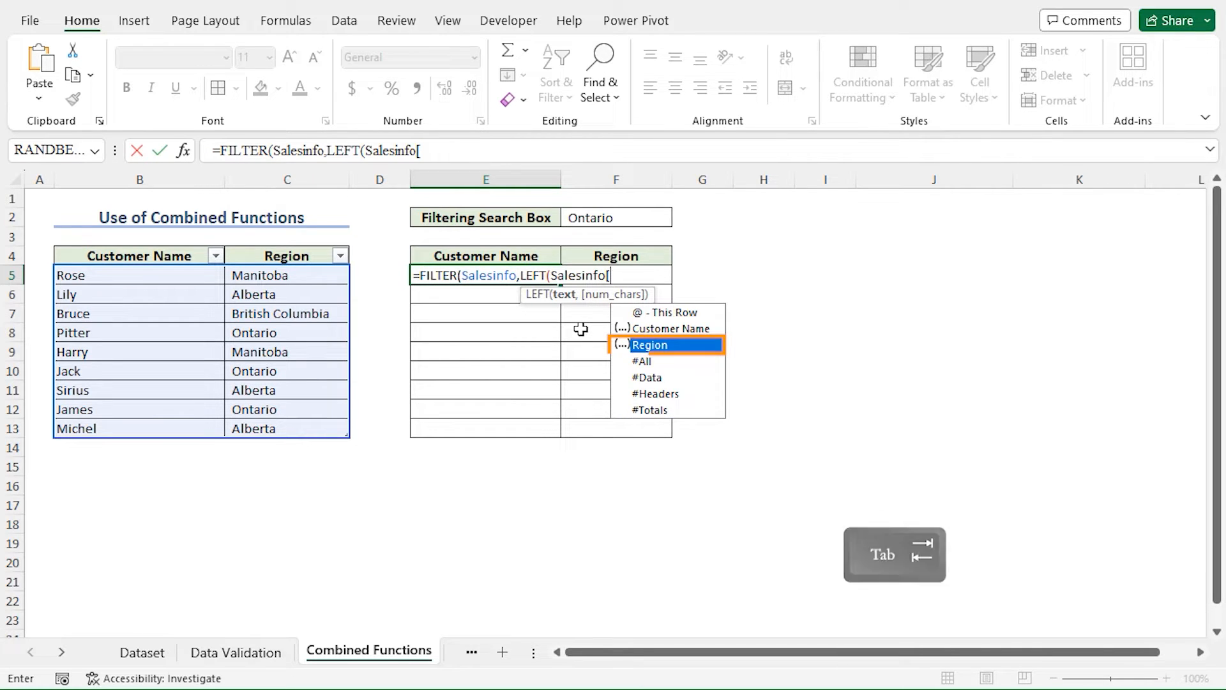
pyautogui.press('Tab')
pyautogui.write(']')
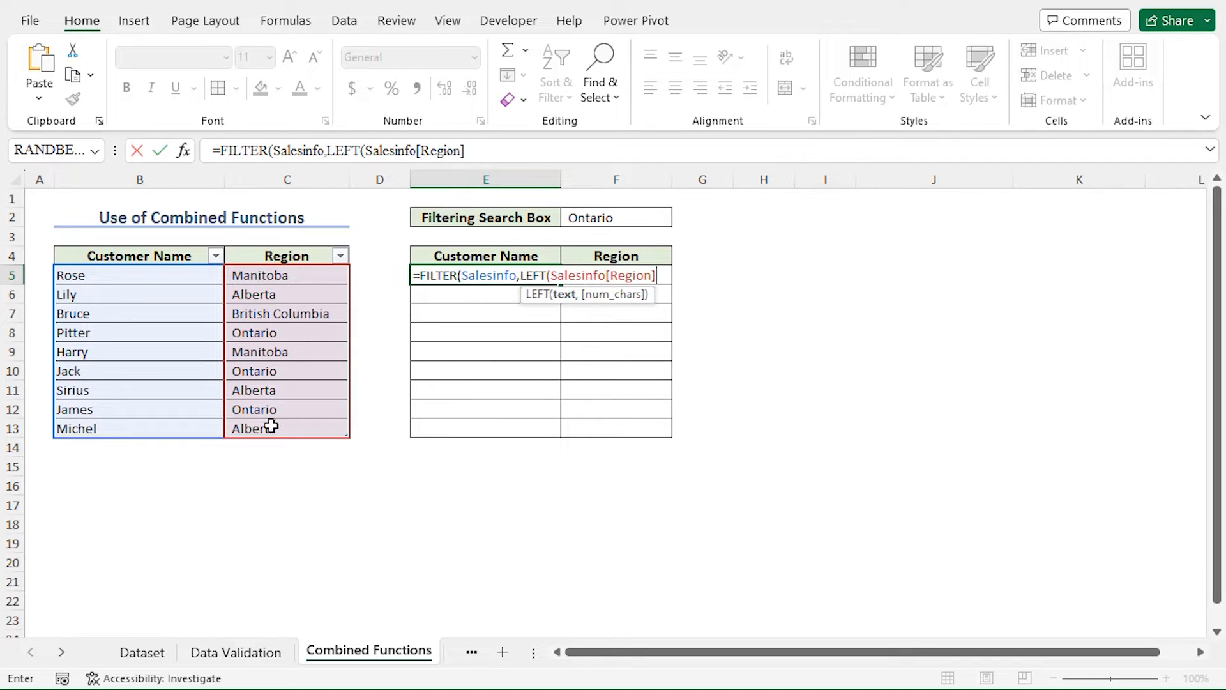
# - Use LEN(F2) as the LEFT function's character count and compare the LEFT result with F2
pyautogui.write(',')
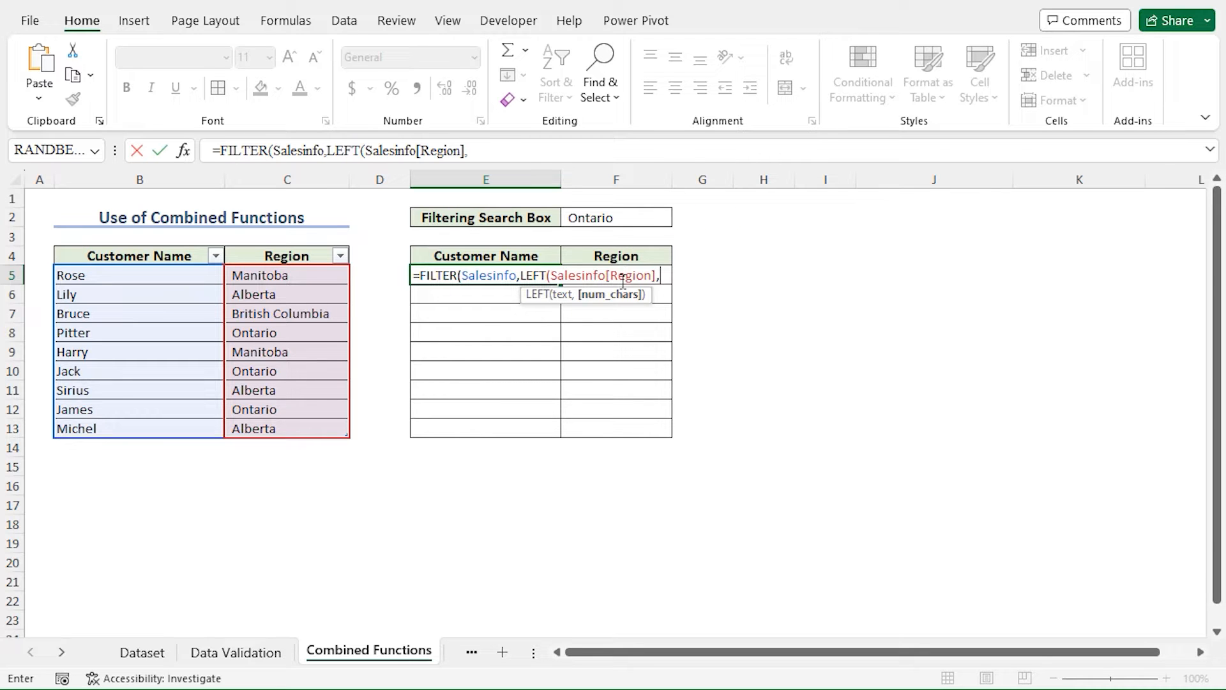
pyautogui.write('len')
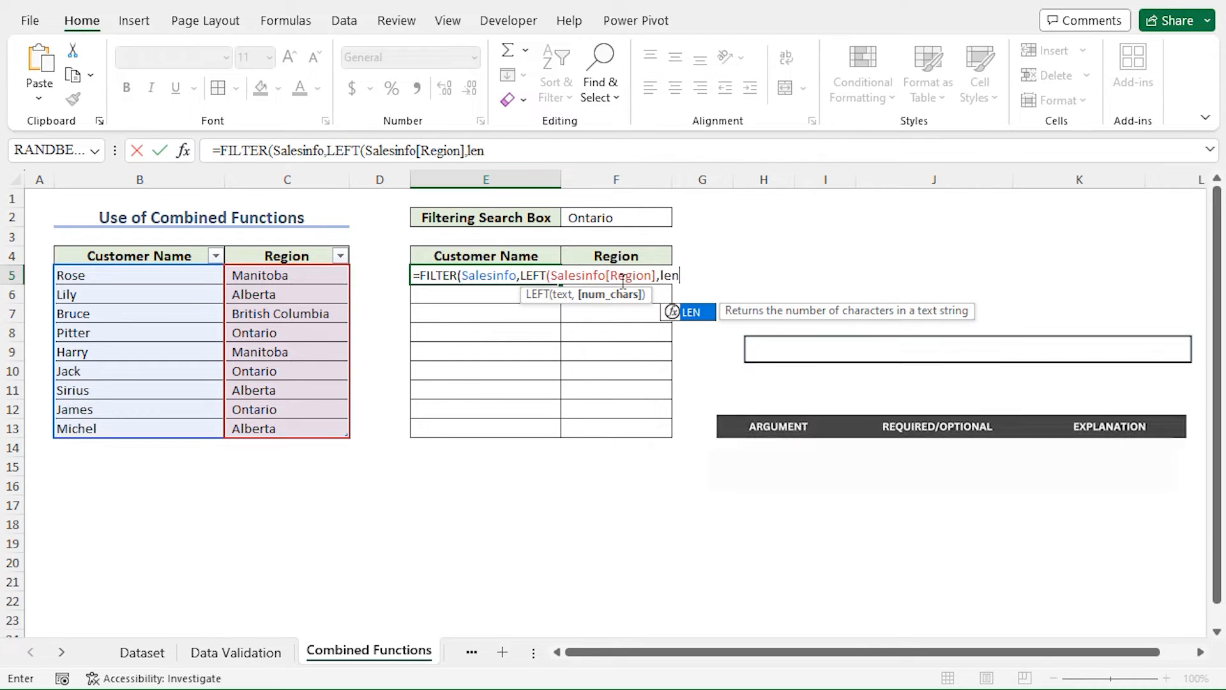
pyautogui.doubleClick(699, 312)
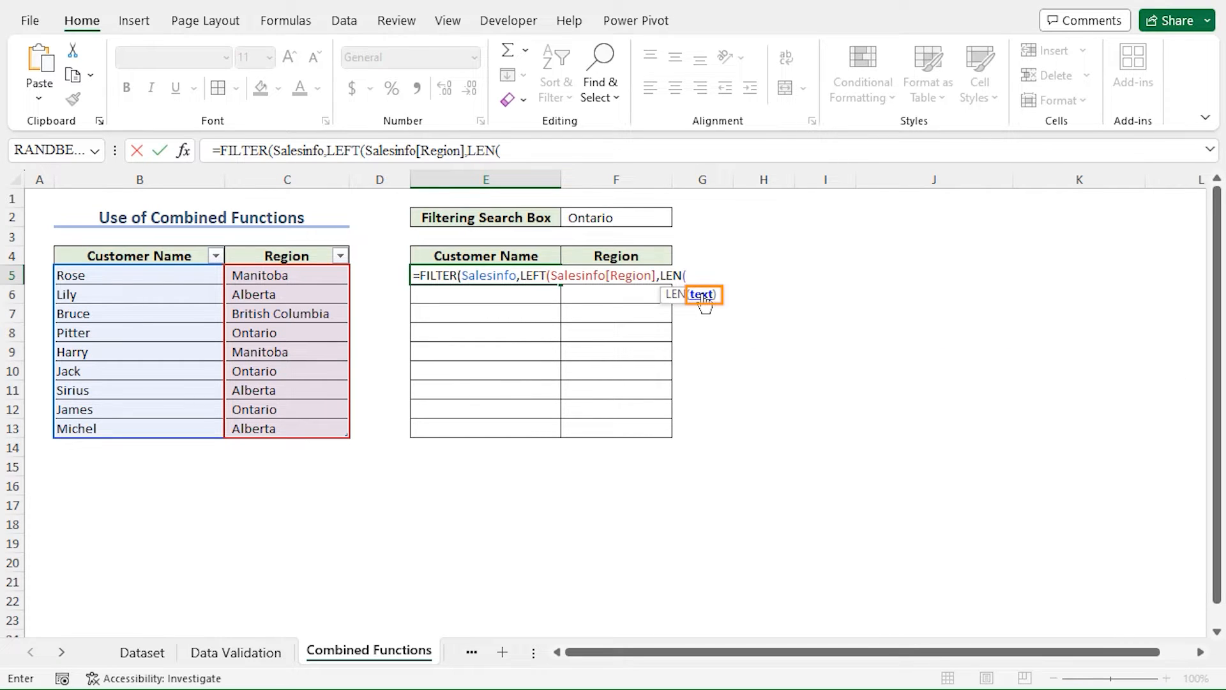
pyautogui.click(625, 212)
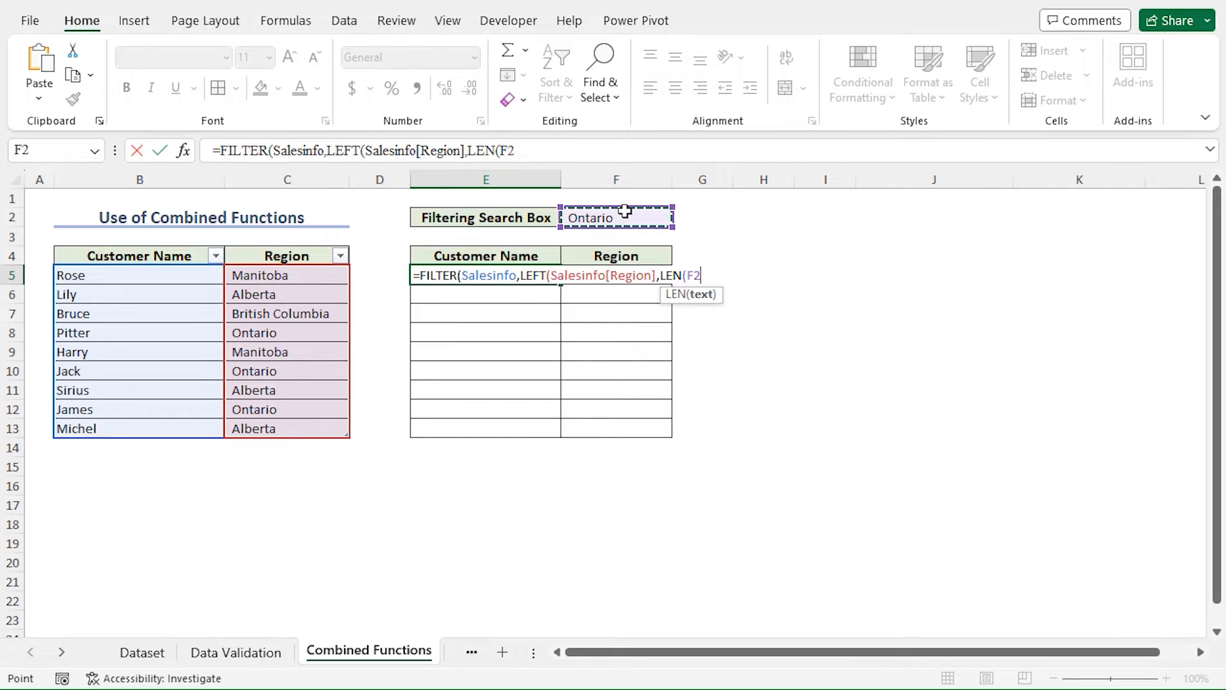
pyautogui.write(')')
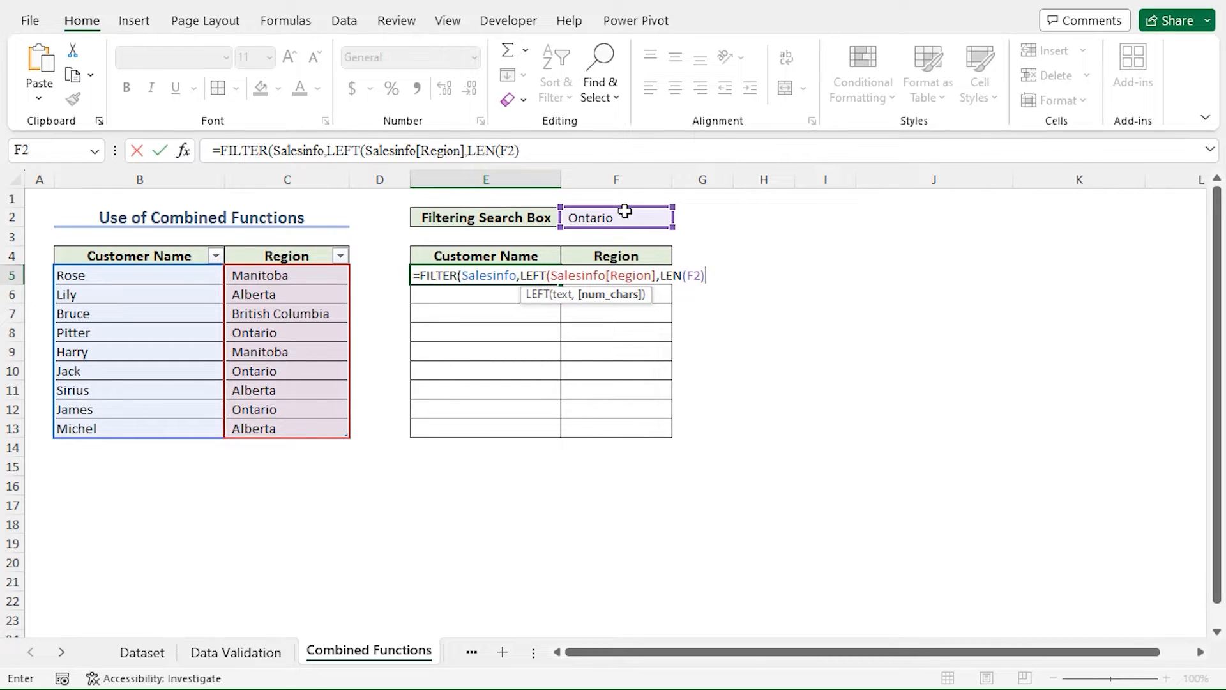
pyautogui.write(')=')
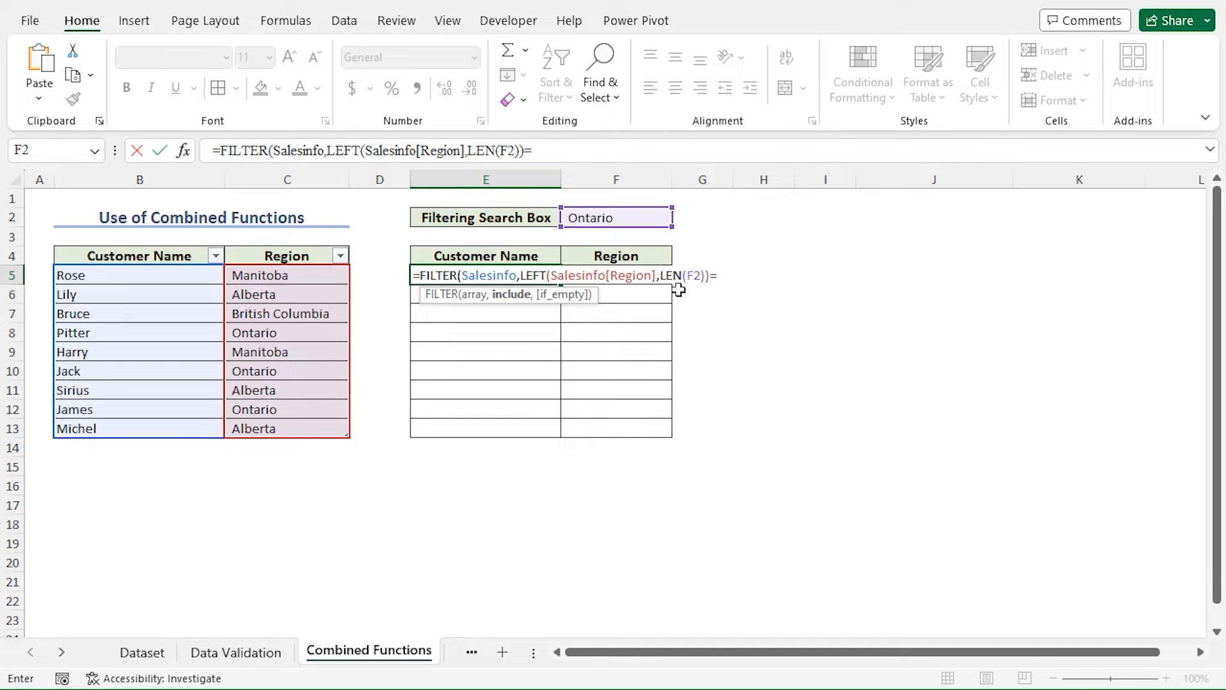
pyautogui.click(643, 218)
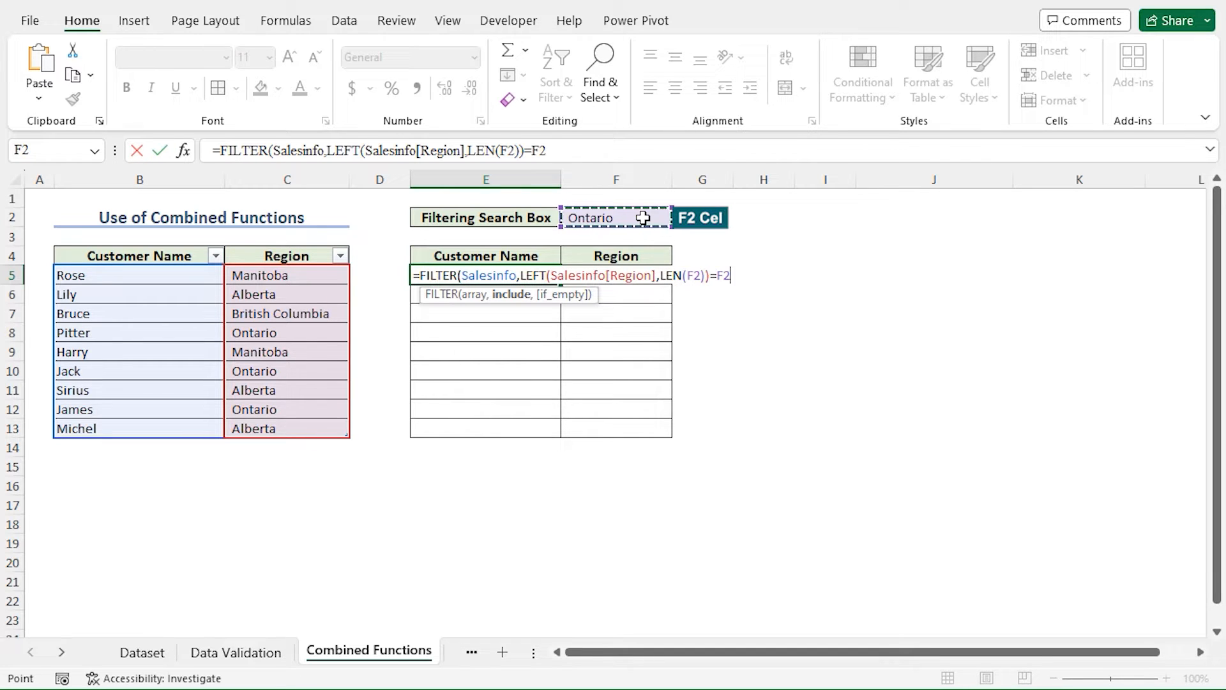
# - Add "No Region Found" as the if_empty argument and enter the completed FILTER formula in E5
pyautogui.write(',"No Region Found')
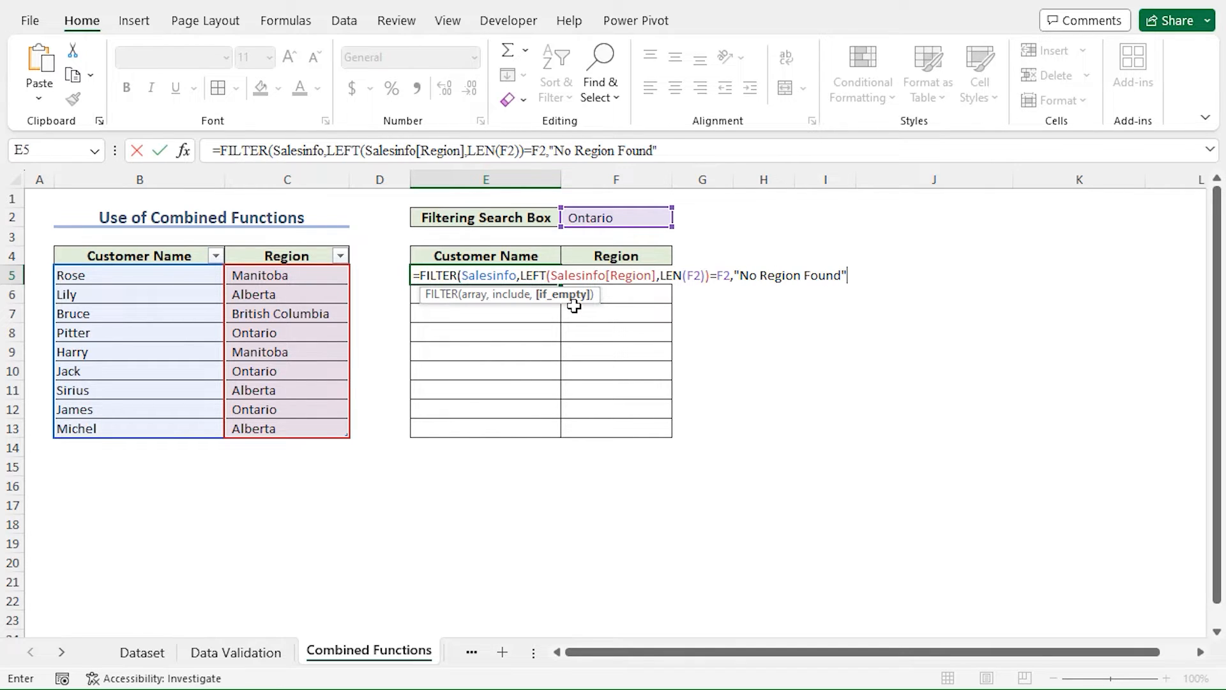
pyautogui.write(')')
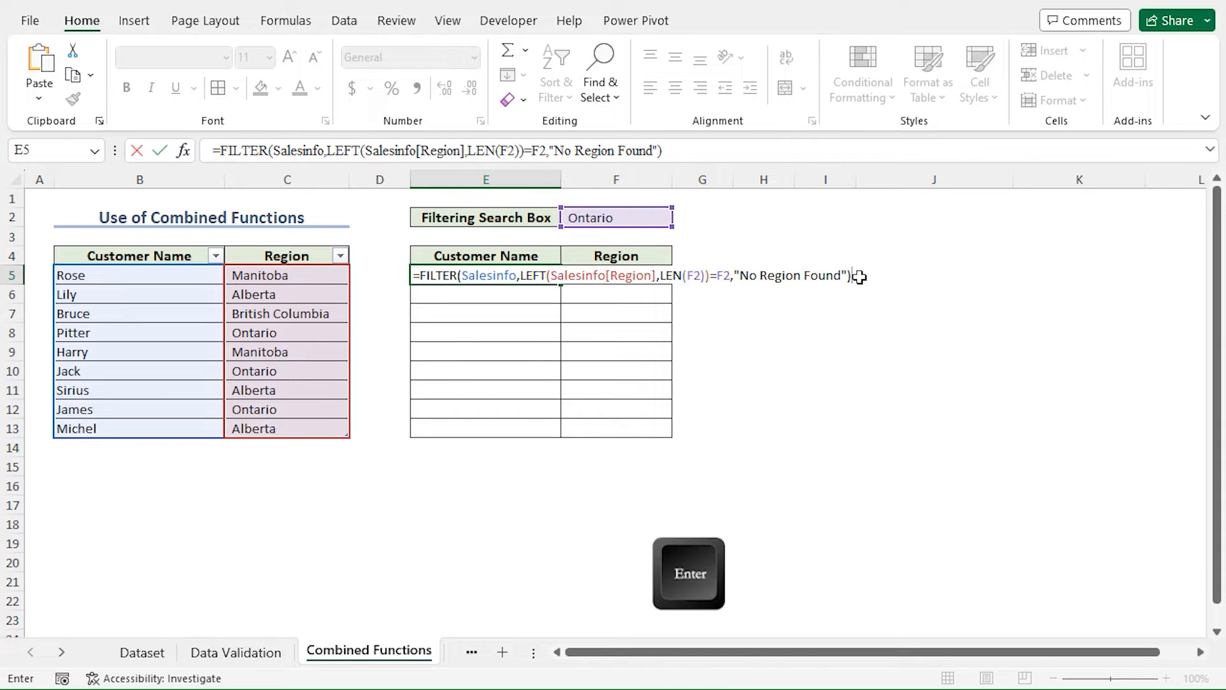
pyautogui.press('Return')
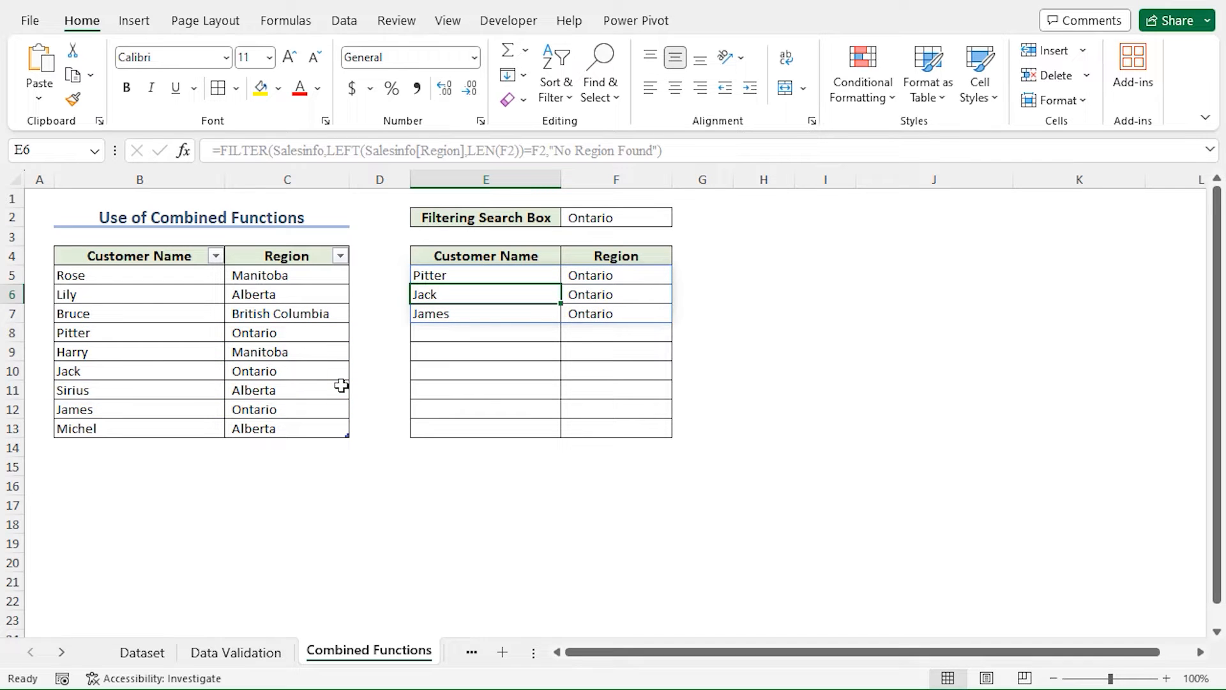
# - Change the filtering search box in F2 to Manitoba
pyautogui.click(646, 219)
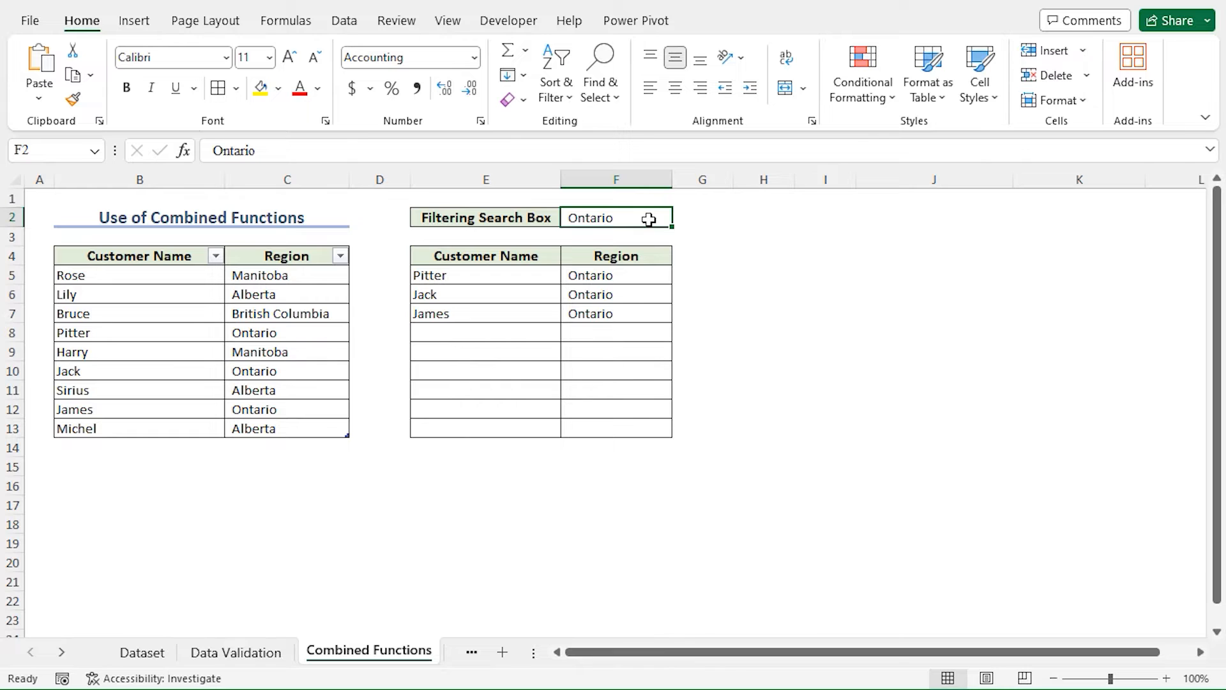
pyautogui.write('Manitoba')
pyautogui.press('Return')
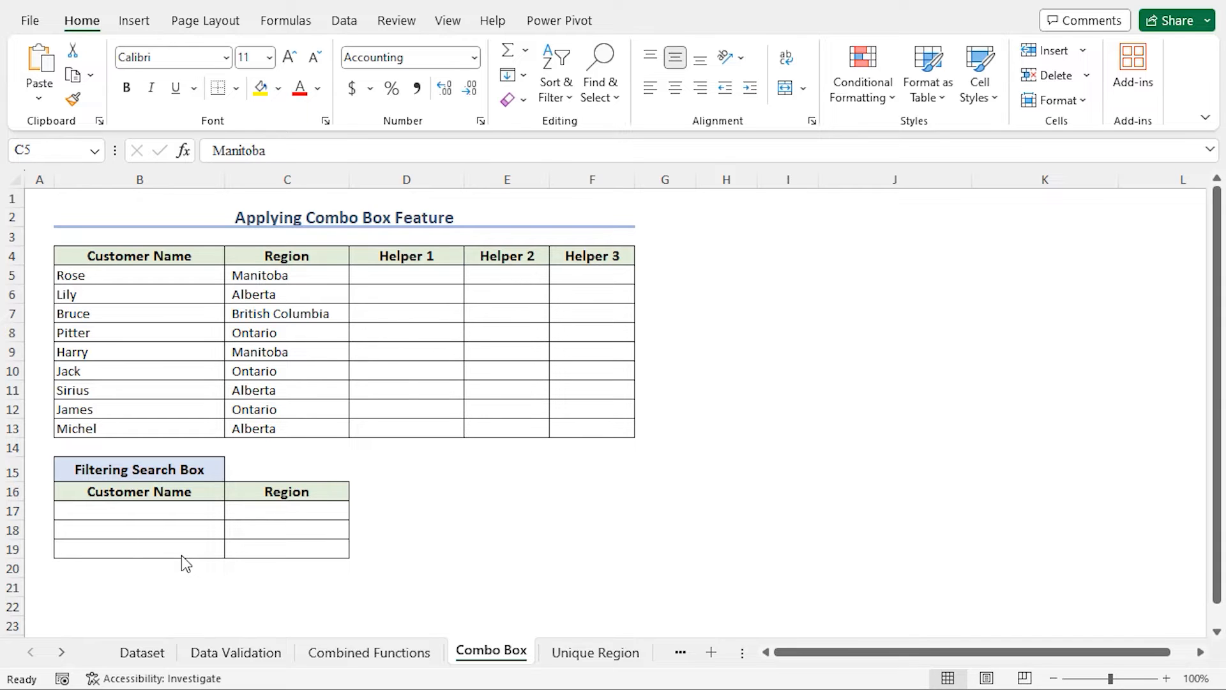
pyautogui.click(452, 255)
pyautogui.click(541, 261)
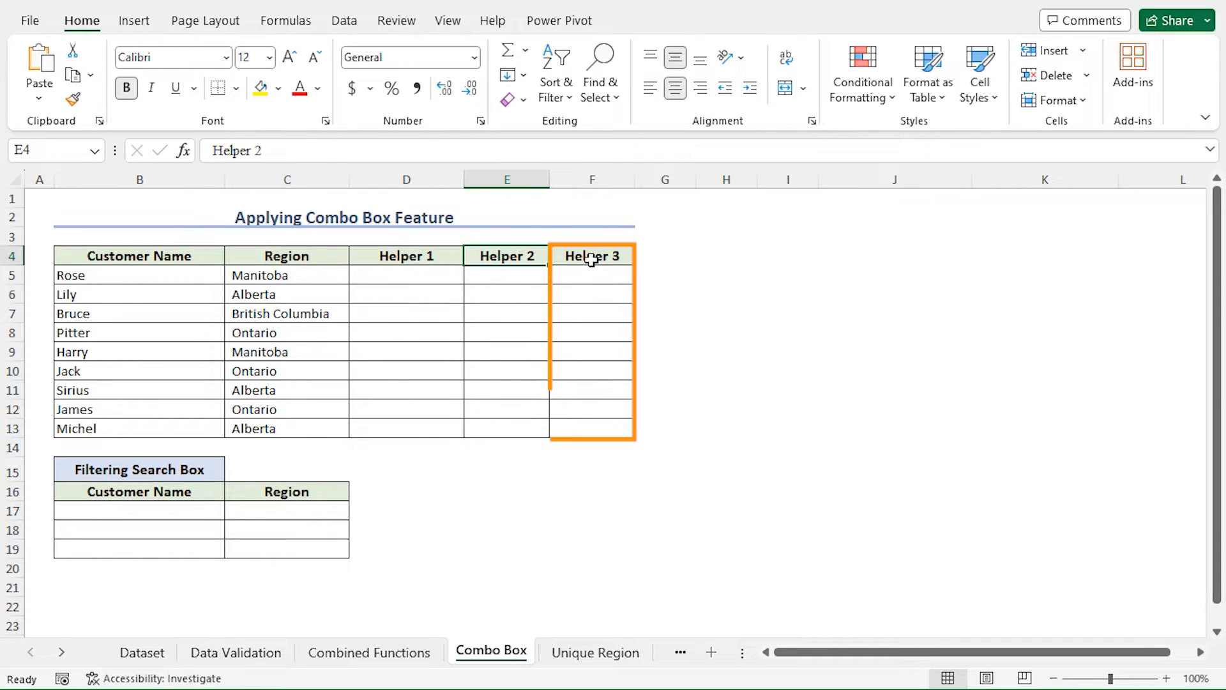
pyautogui.click(589, 256)
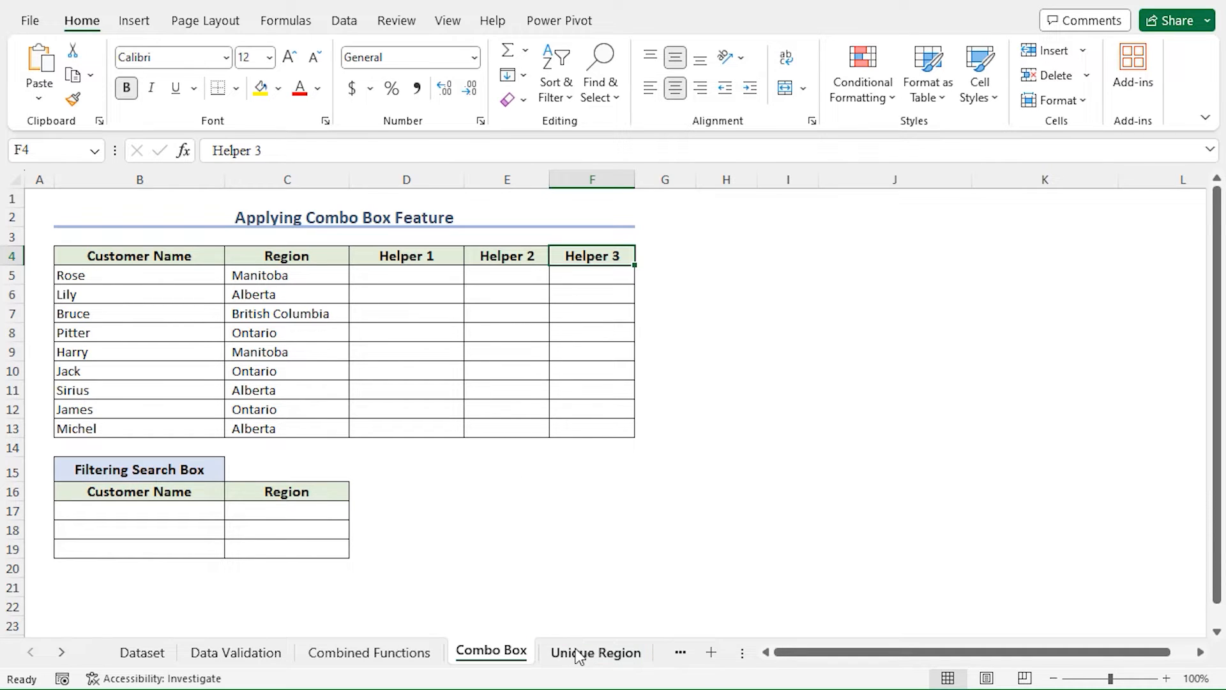
# - Copy the regions in C5:C13 of the Combo Box sheet into the Unique Region sheet starting at B4
pyautogui.click(273, 276)
pyautogui.moveTo(272, 276); pyautogui.dragTo(282, 427)
pyautogui.hotkey('ctrl', 'c')
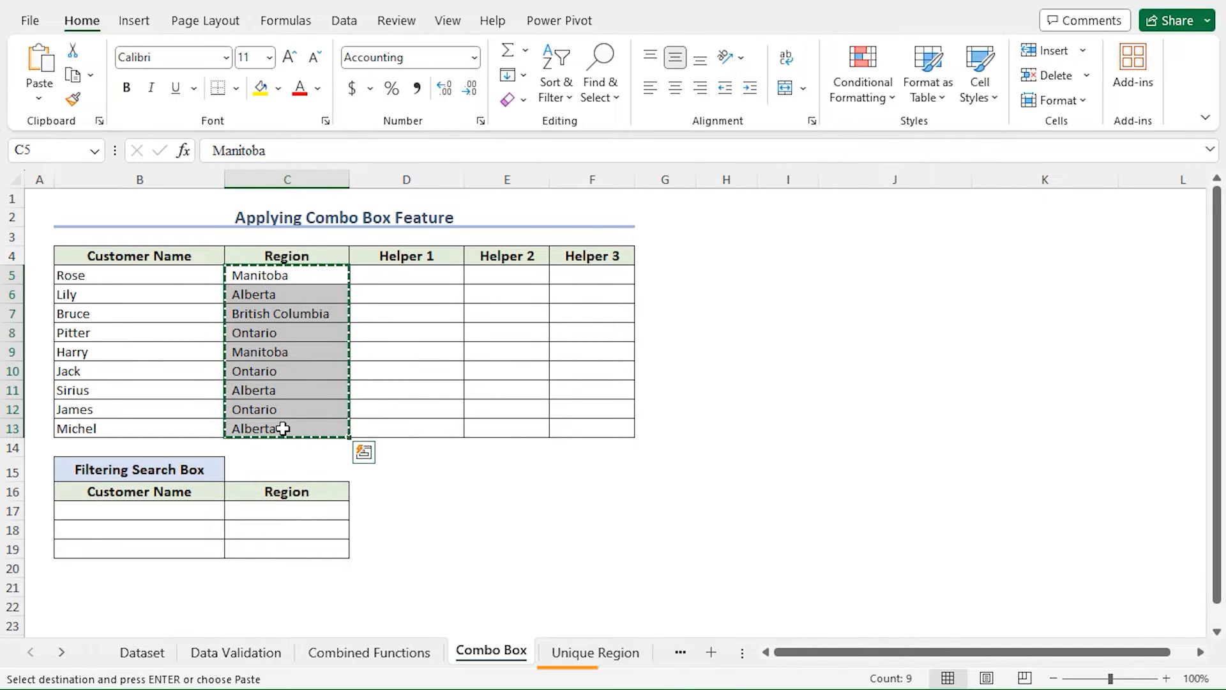
pyautogui.click(599, 652)
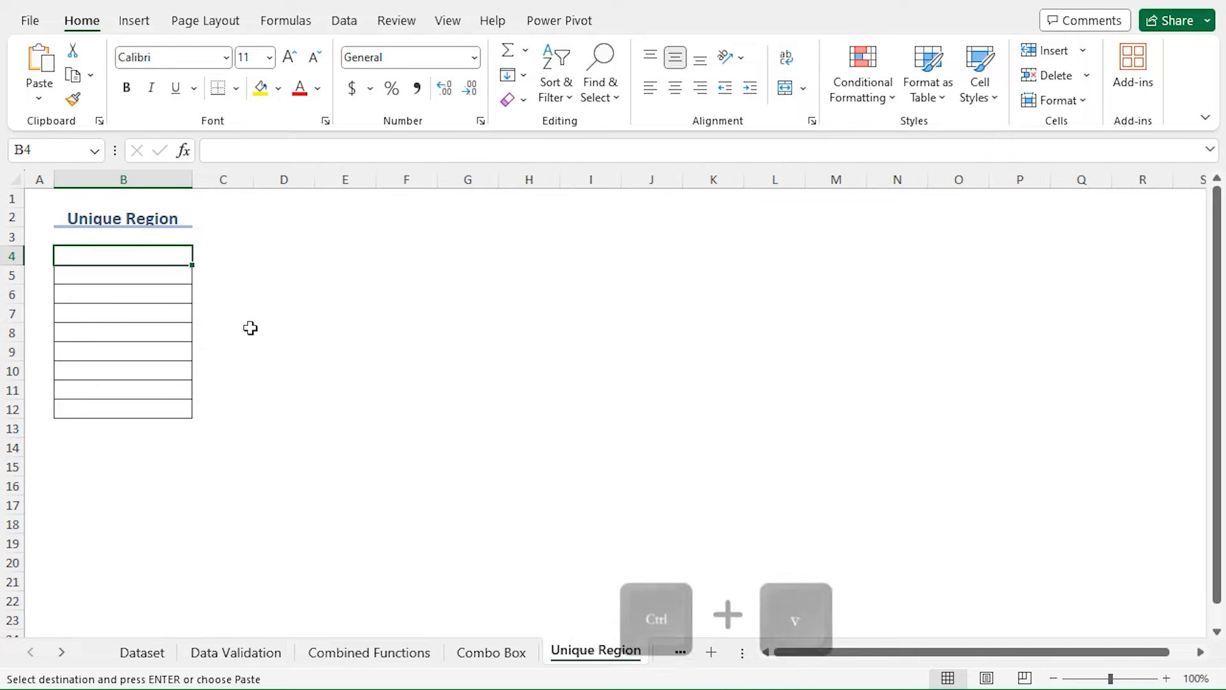
pyautogui.hotkey('ctrl', 'v')
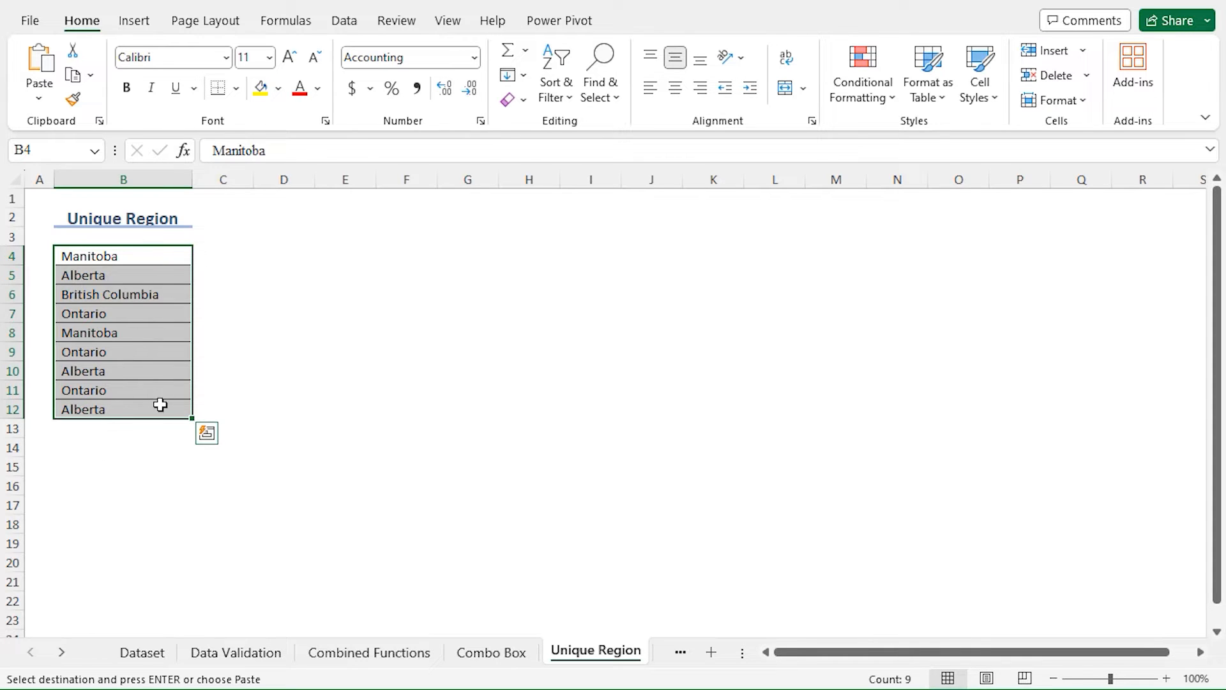
# - Remove the duplicate regions from B4:B12 on the Unique Region sheet, checking Column B without headers
pyautogui.click(344, 25)
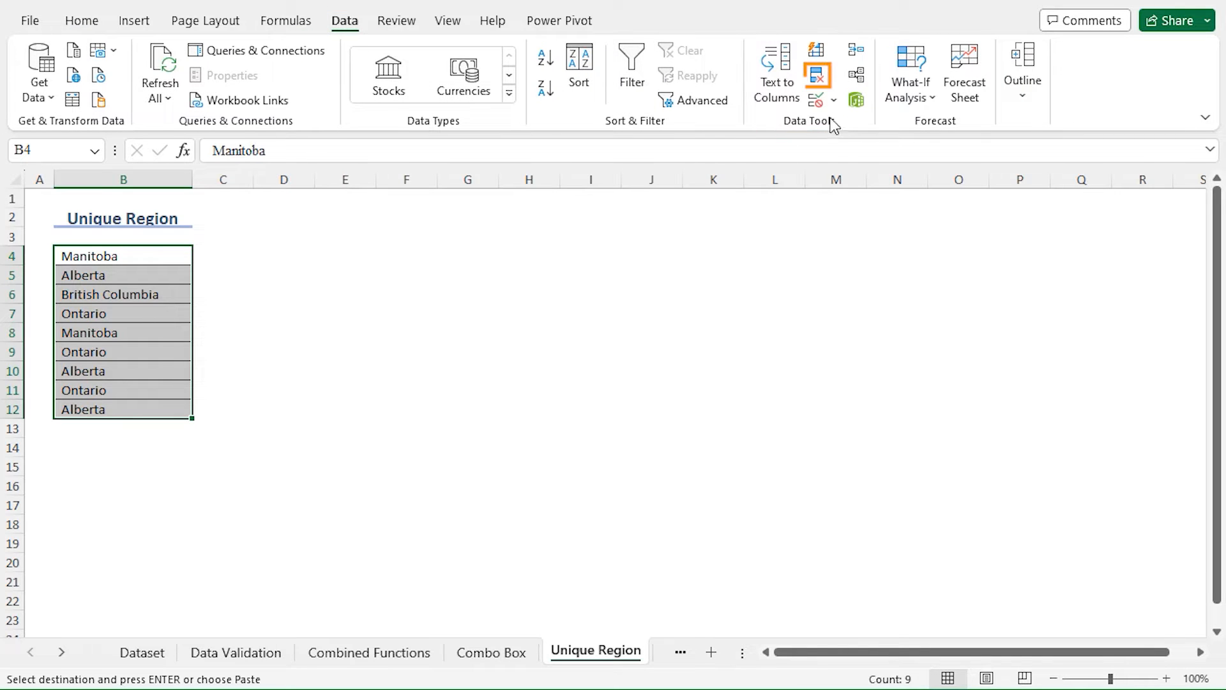
pyautogui.click(819, 85)
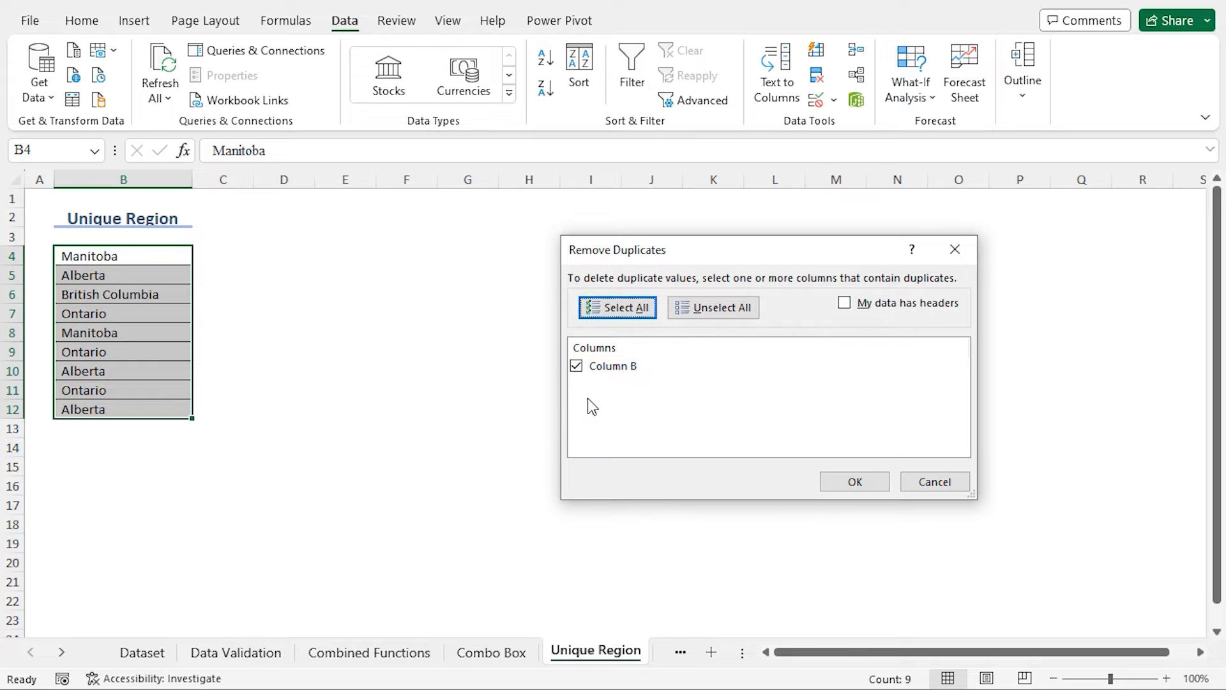
pyautogui.click(844, 477)
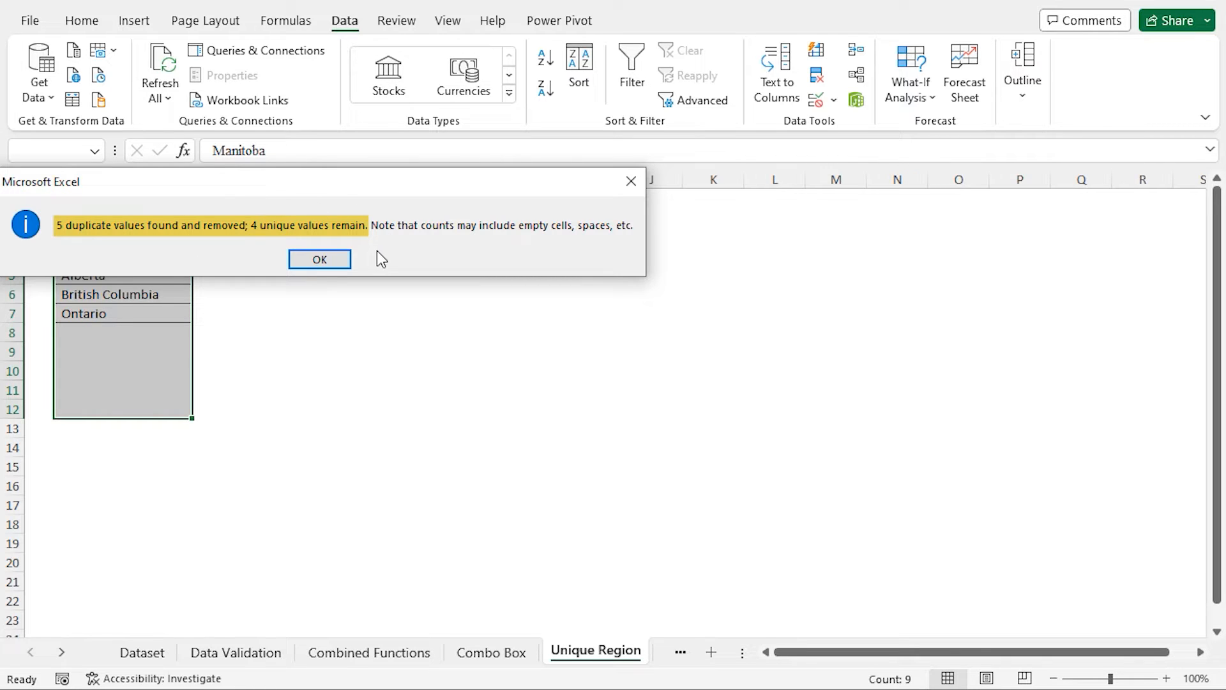
pyautogui.click(345, 261)
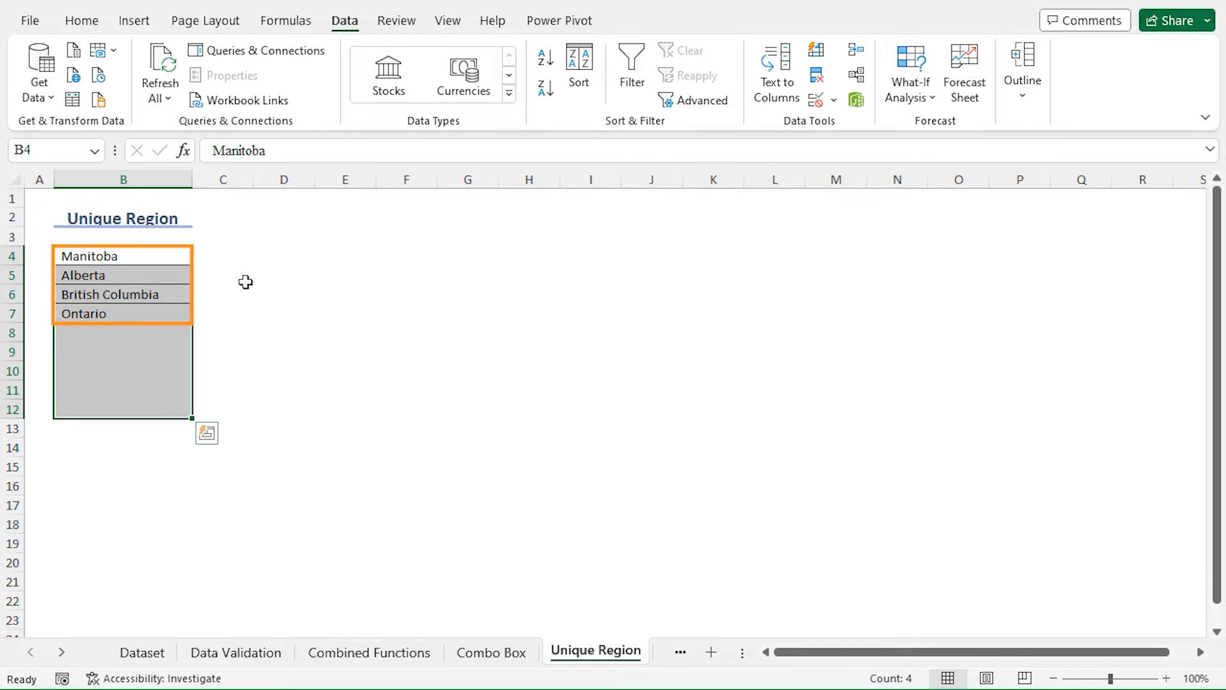
# - Define the workbook name RegionList for the unique regions in B4:B7 and check its entry in the Name Manager
pyautogui.click(142, 257)
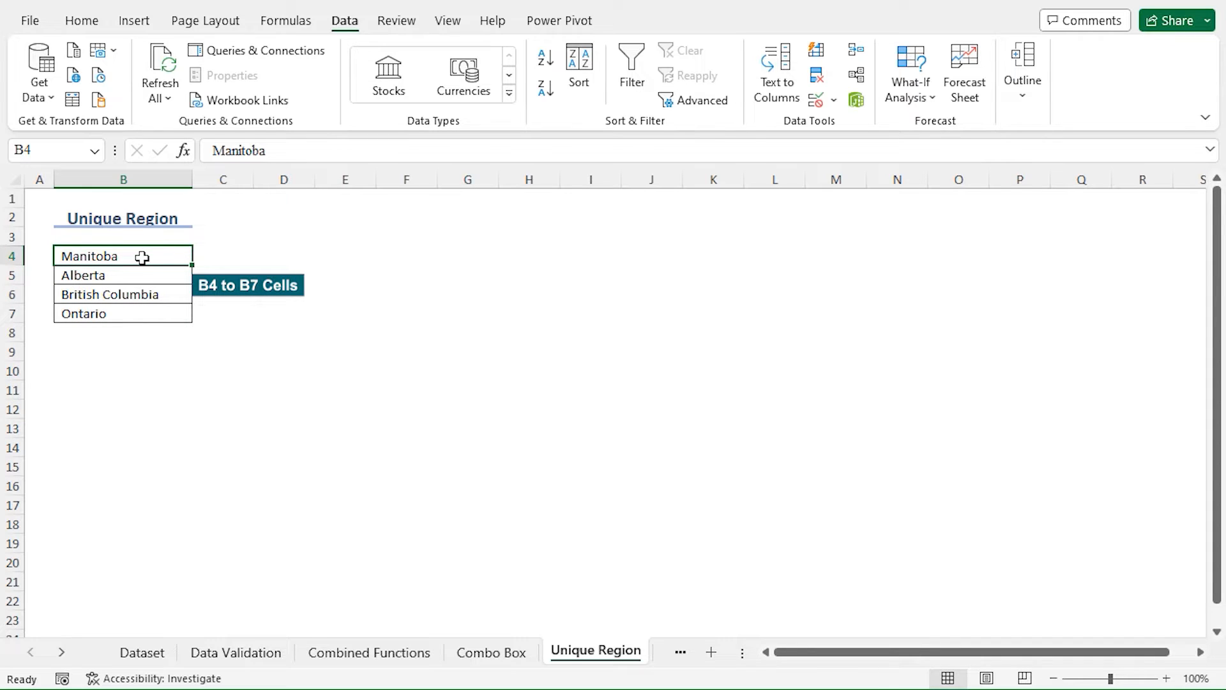
pyautogui.moveTo(141, 257); pyautogui.dragTo(127, 314)
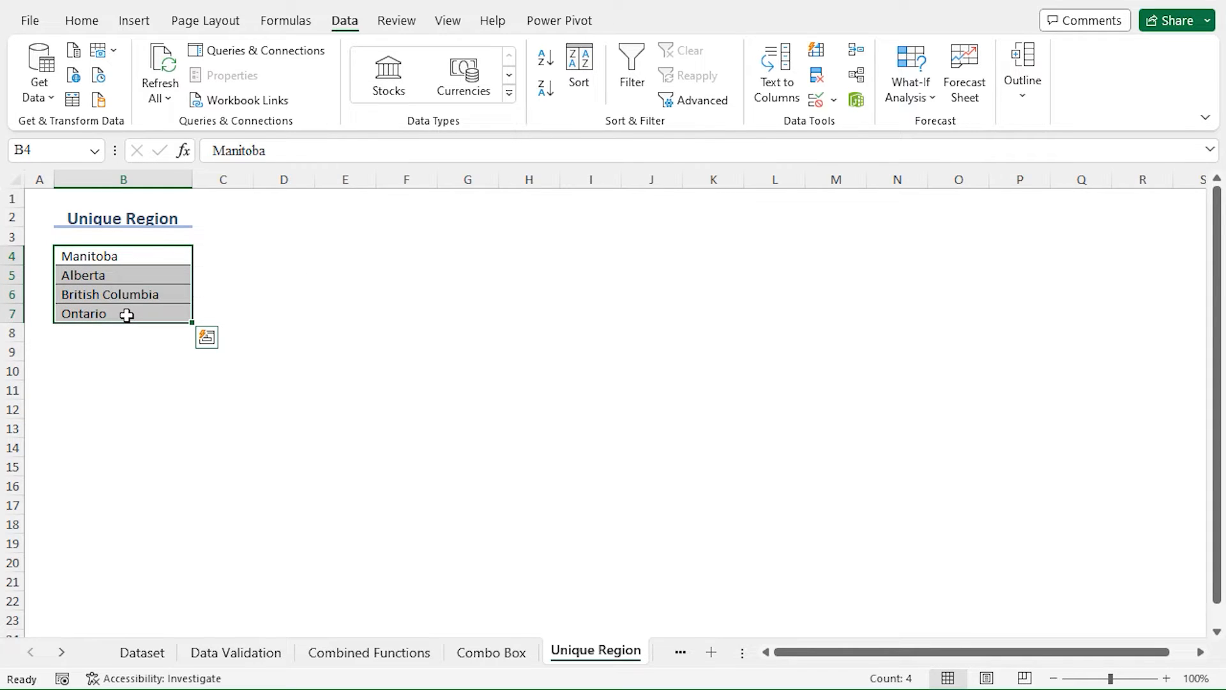
pyautogui.click(282, 32)
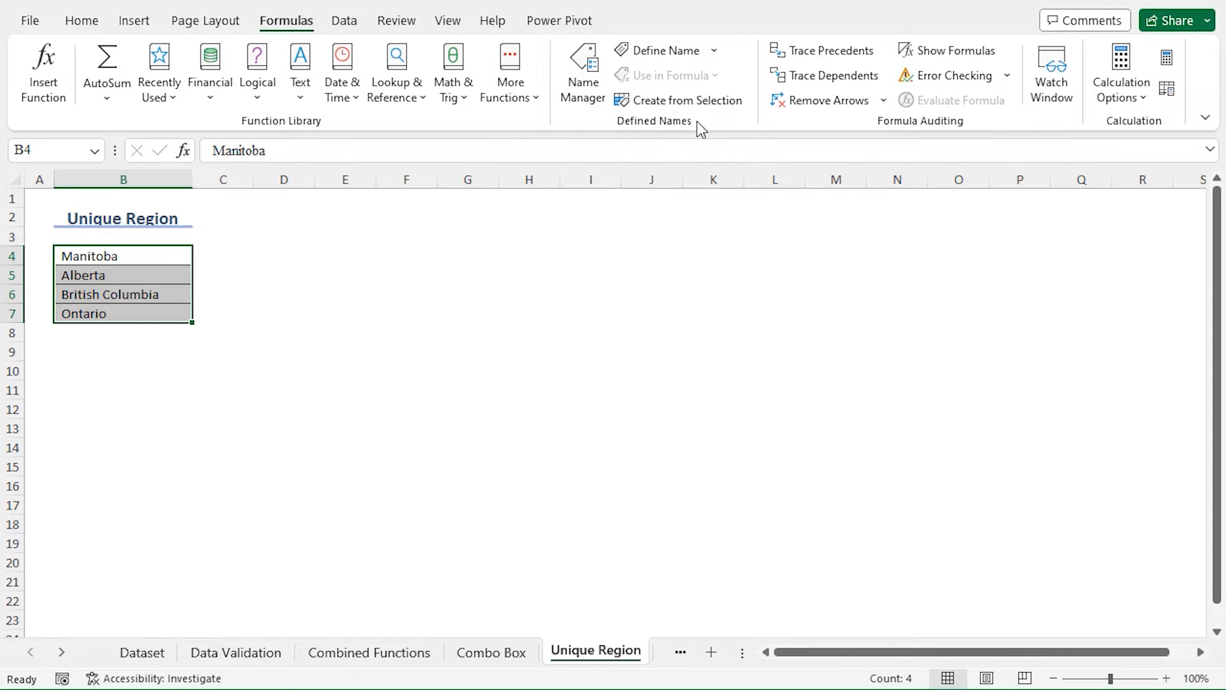
pyautogui.click(682, 55)
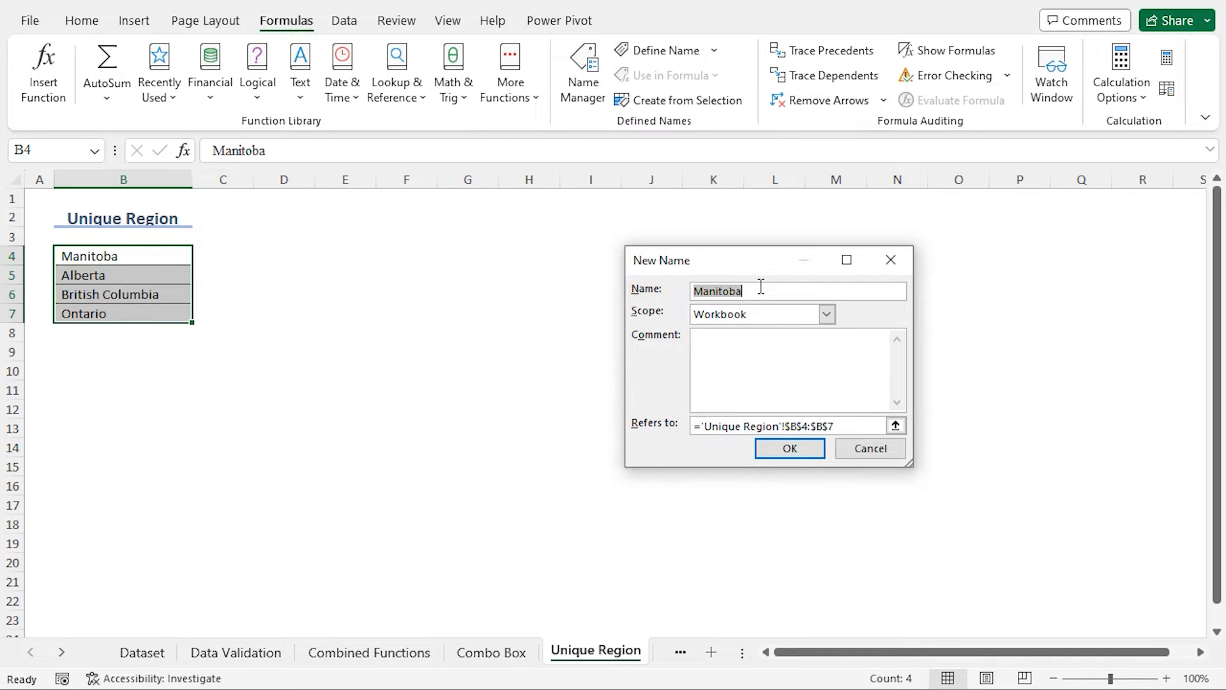
pyautogui.write('RegionList')
pyautogui.click(791, 449)
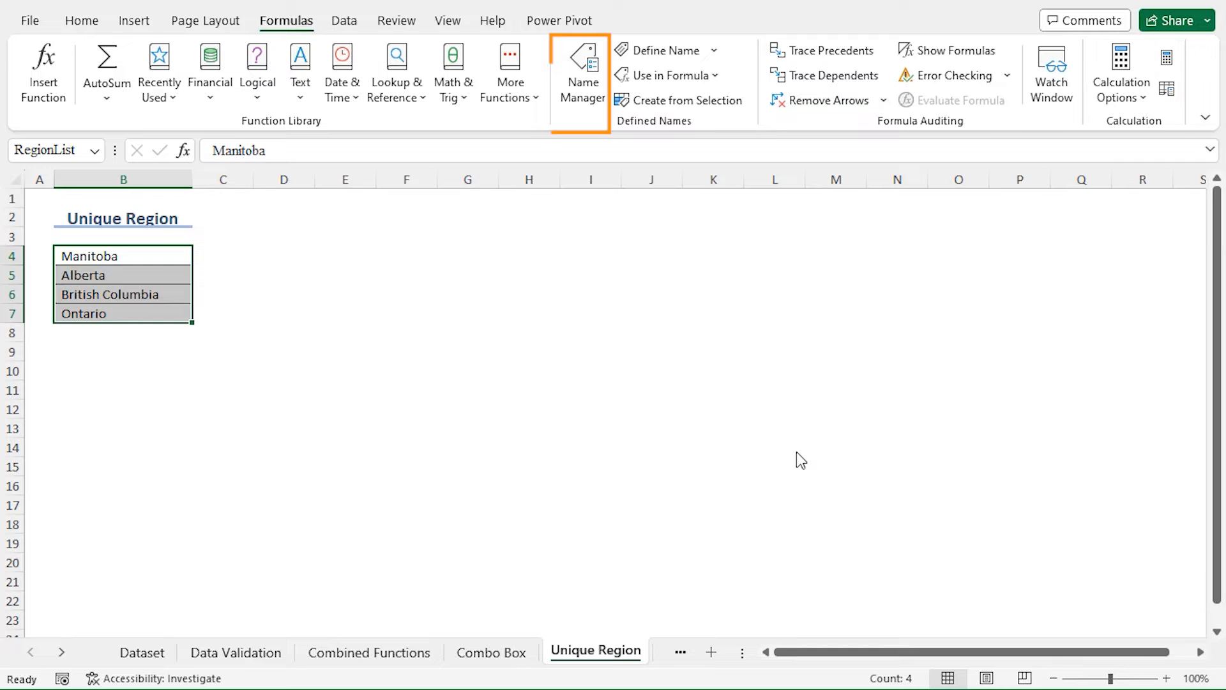
pyautogui.click(586, 76)
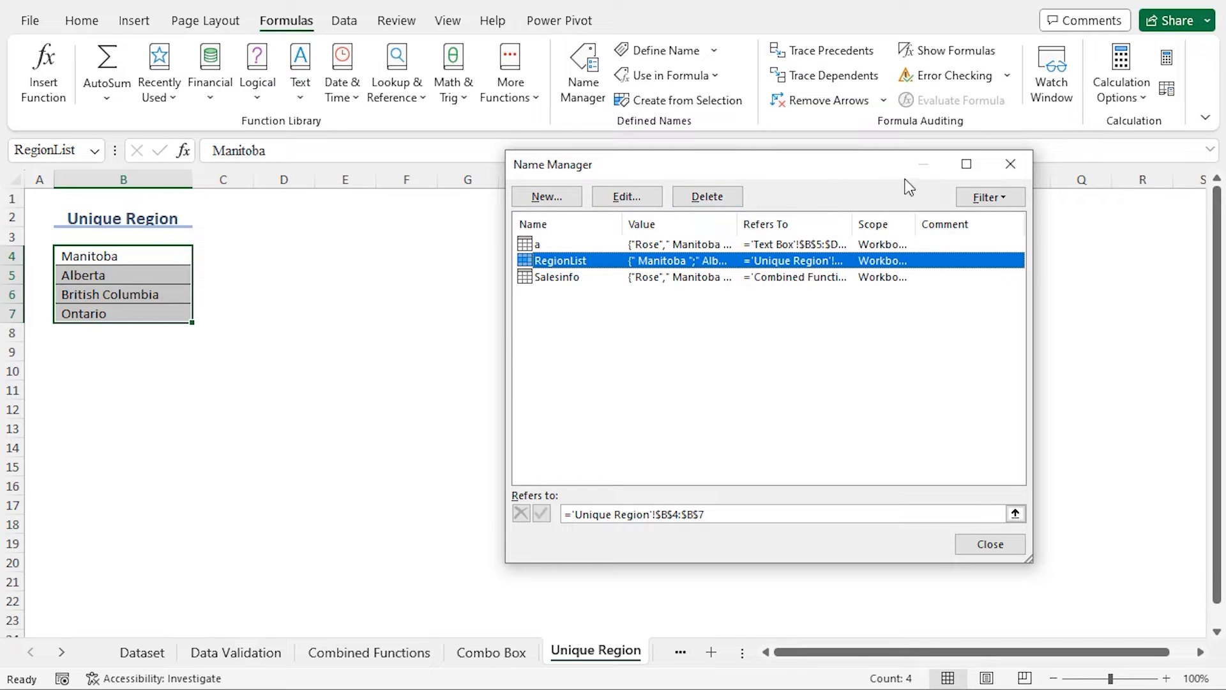
pyautogui.click(1011, 164)
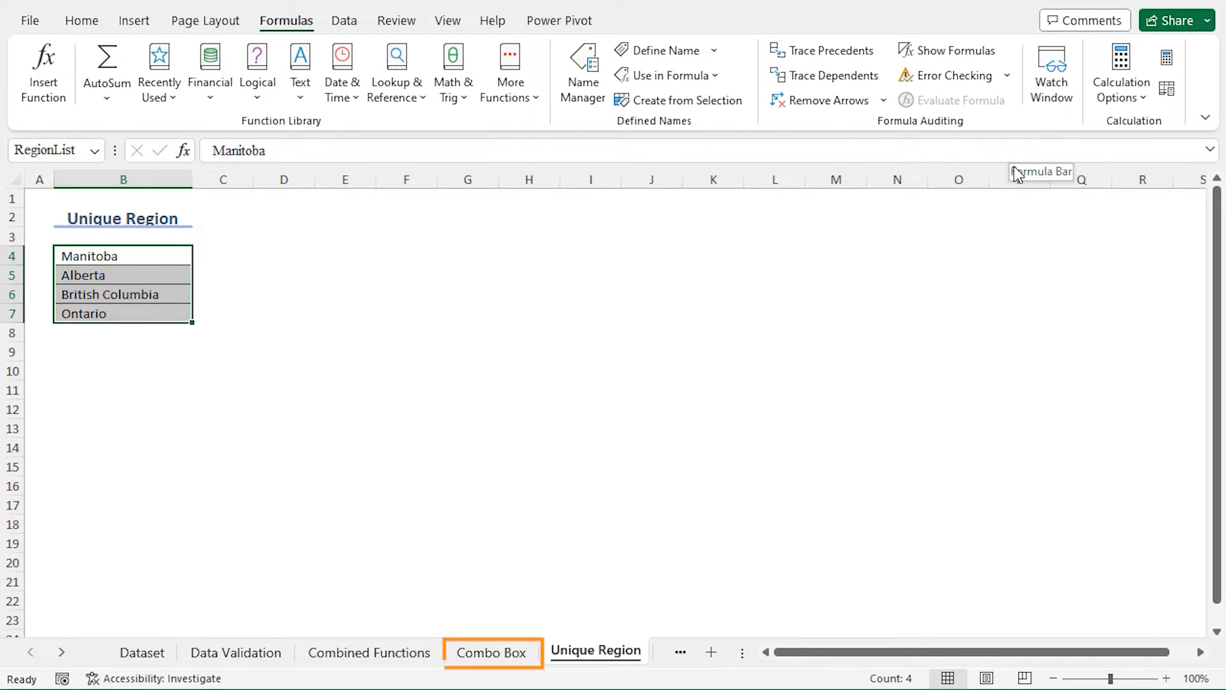
# - Go to the Combo Box sheet and enable the Developer tab in the ribbon customization options
pyautogui.click(499, 655)
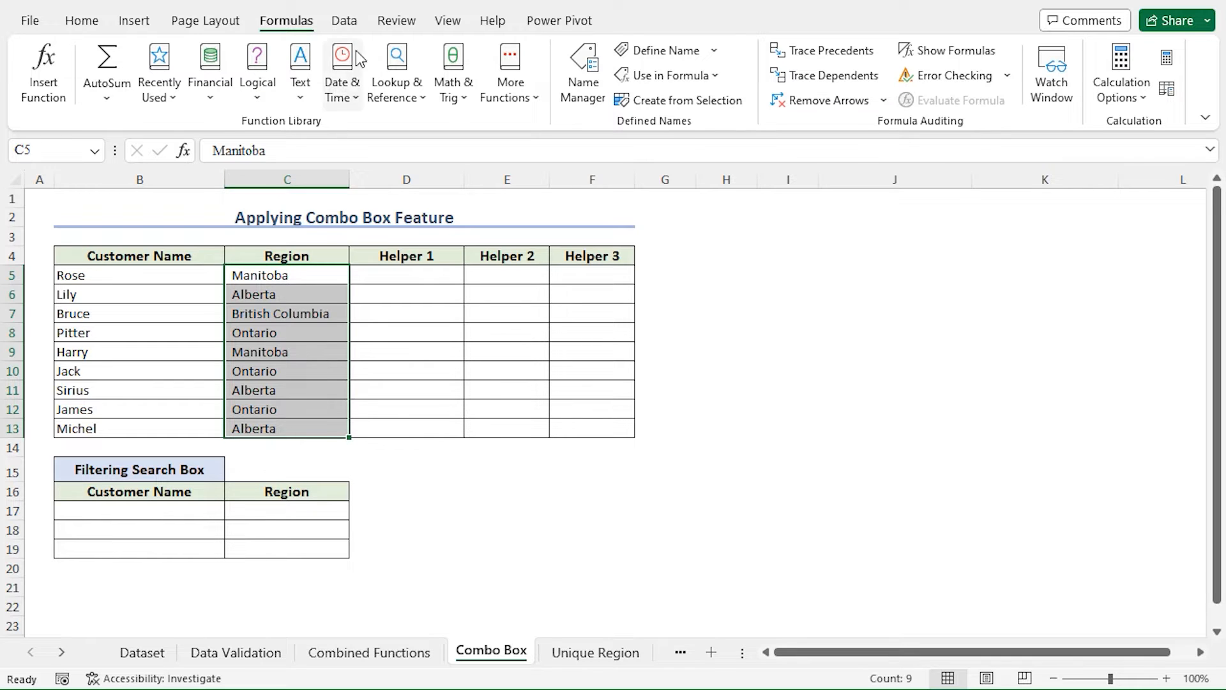
pyautogui.rightClick(495, 25)
pyautogui.click(537, 61)
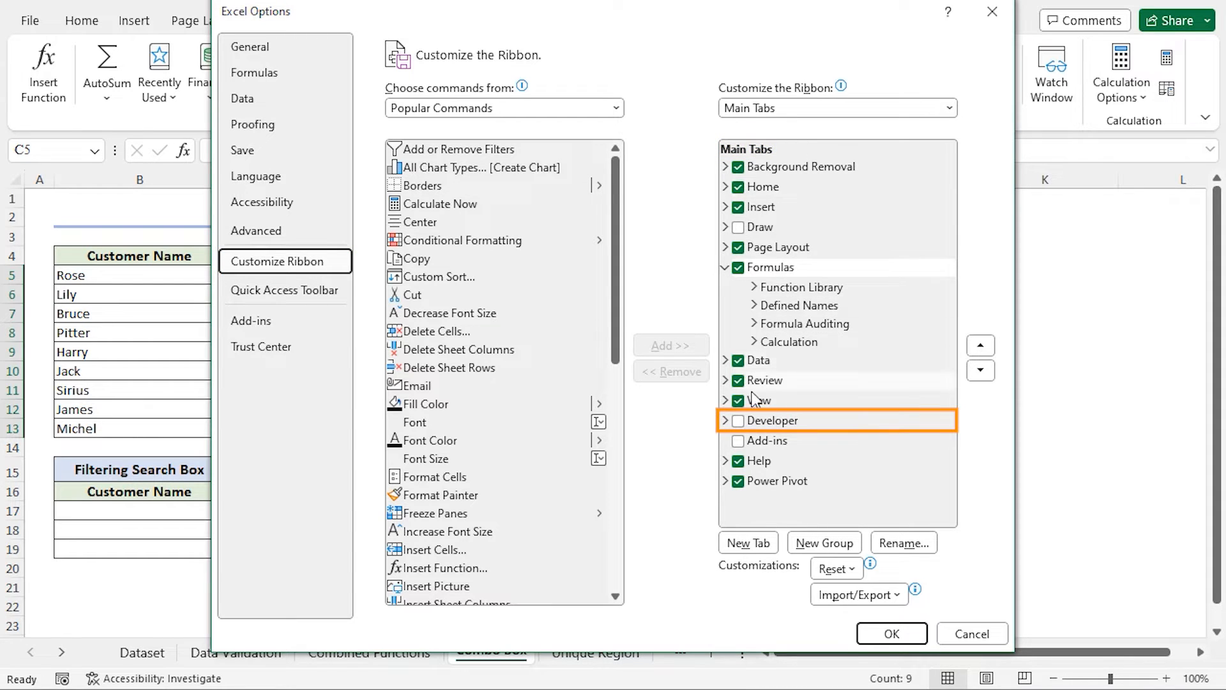
pyautogui.click(739, 421)
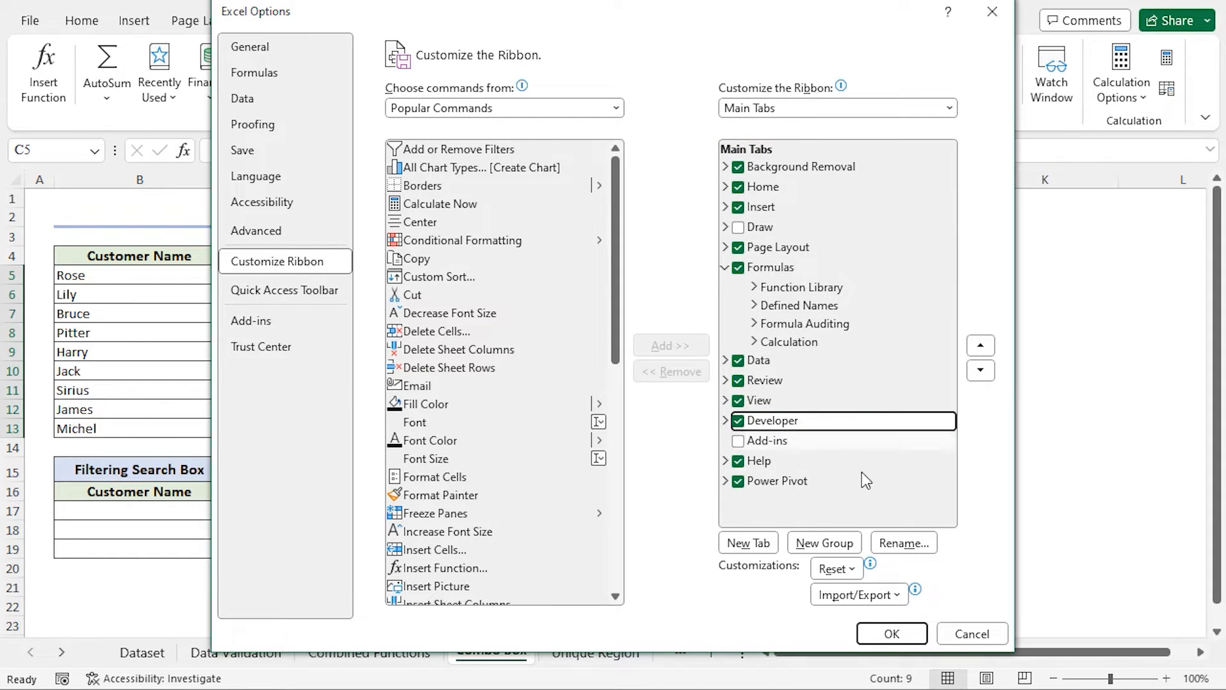
pyautogui.click(891, 632)
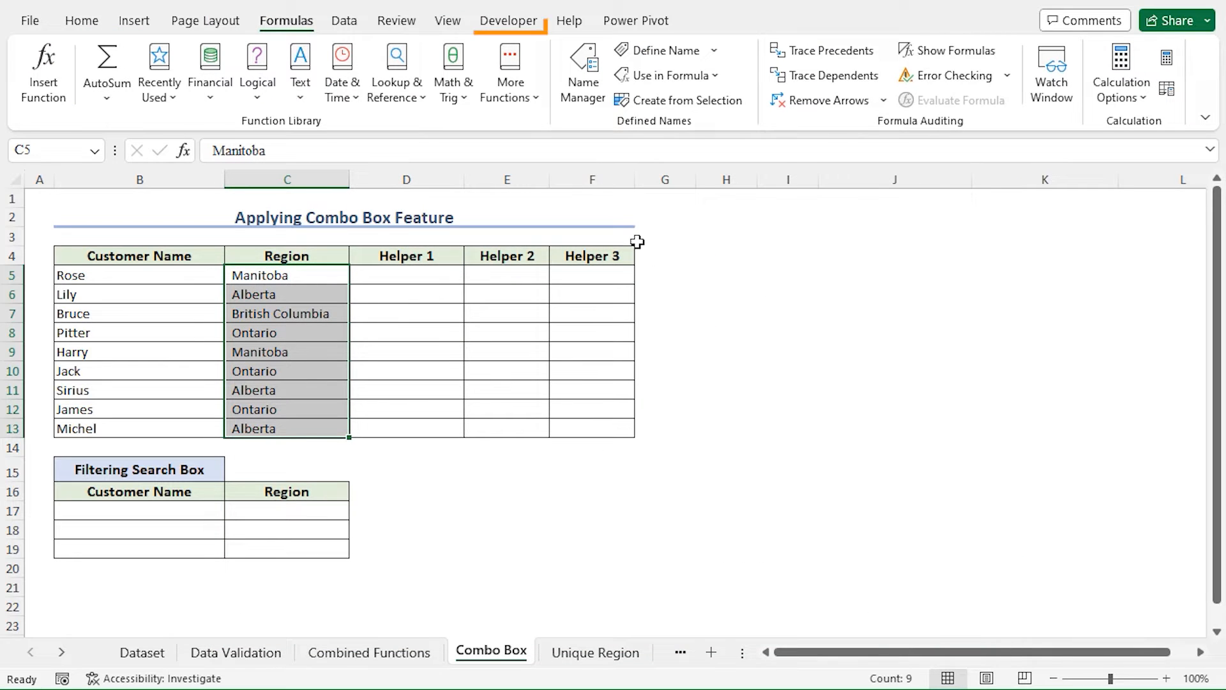
# - Insert an ActiveX combo box beside the Filtering Search Box label and resize it to cover cell C15
pyautogui.click(532, 32)
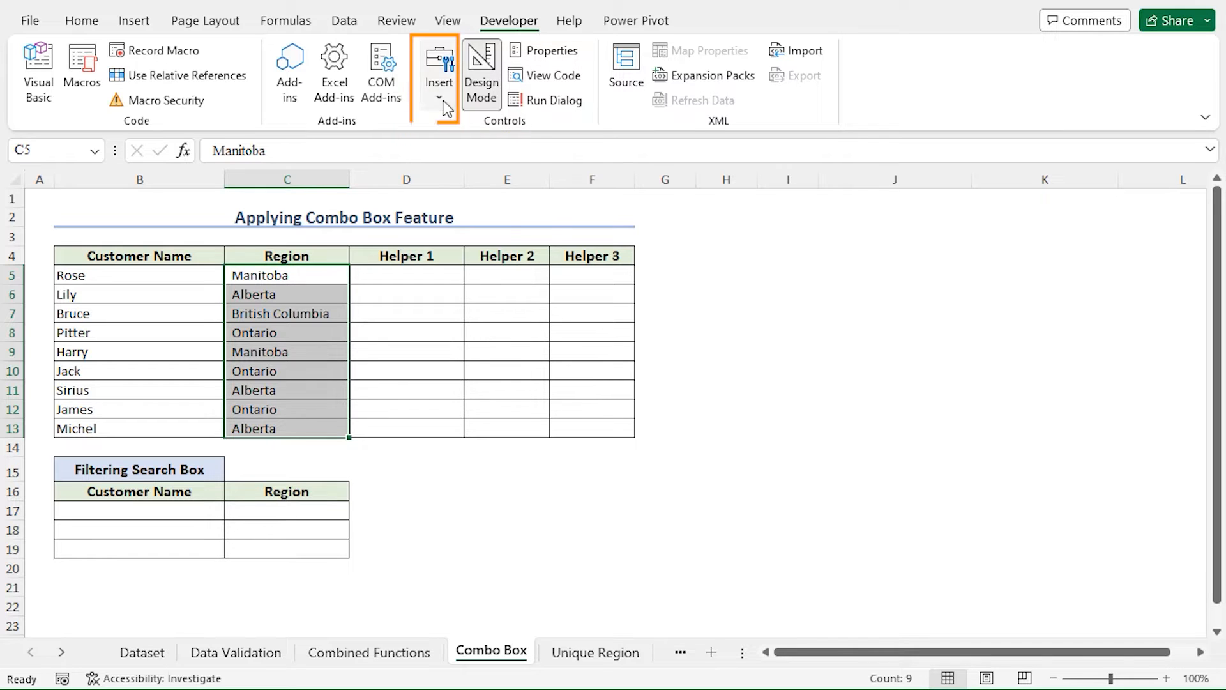
pyautogui.click(439, 76)
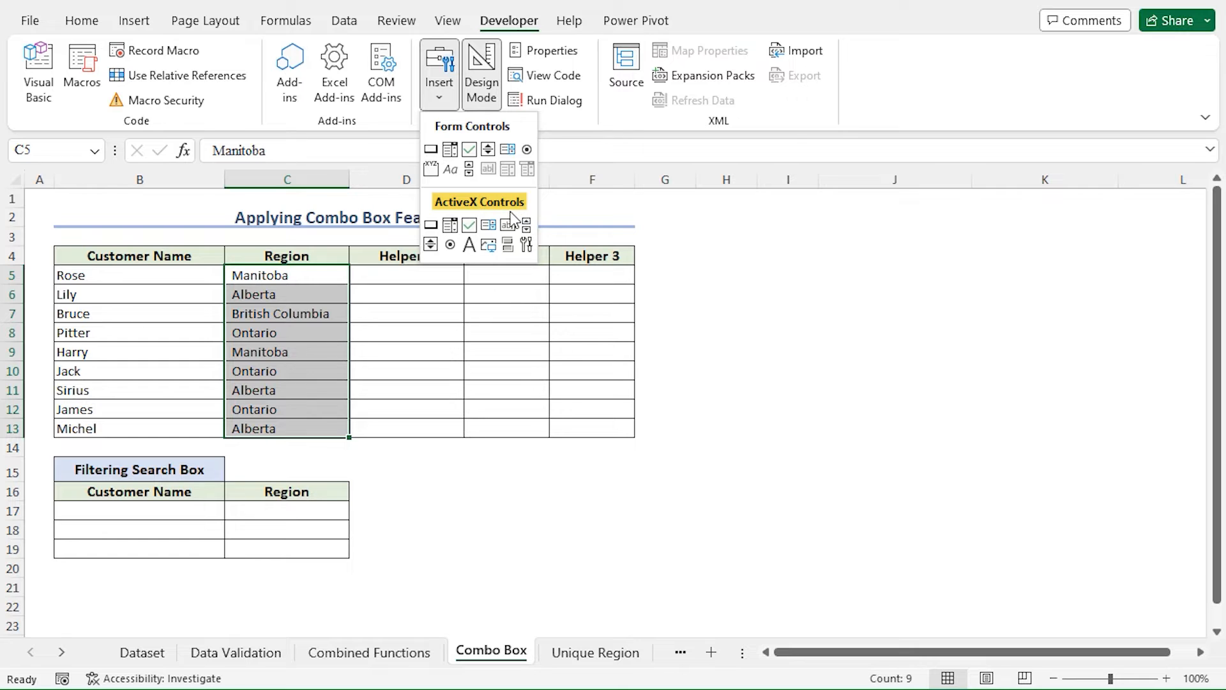
pyautogui.click(451, 225)
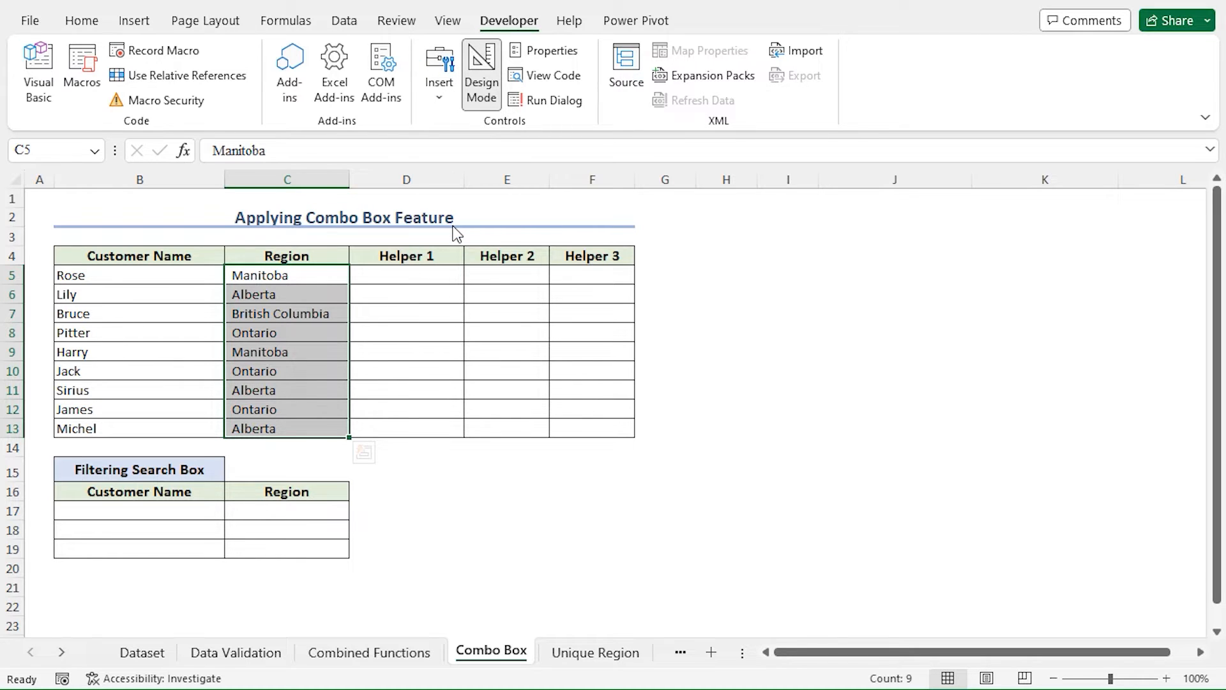
pyautogui.click(233, 458)
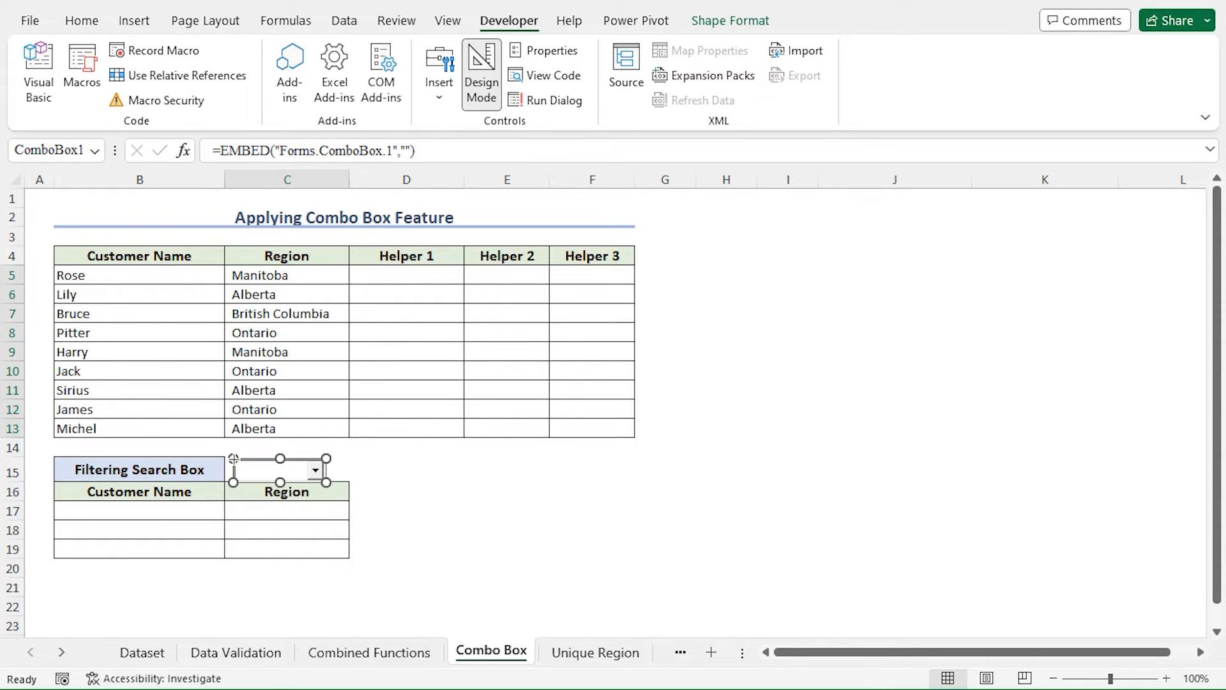
pyautogui.moveTo(233, 458); pyautogui.dragTo(224, 453)
pyautogui.moveTo(325, 468); pyautogui.dragTo(351, 469)
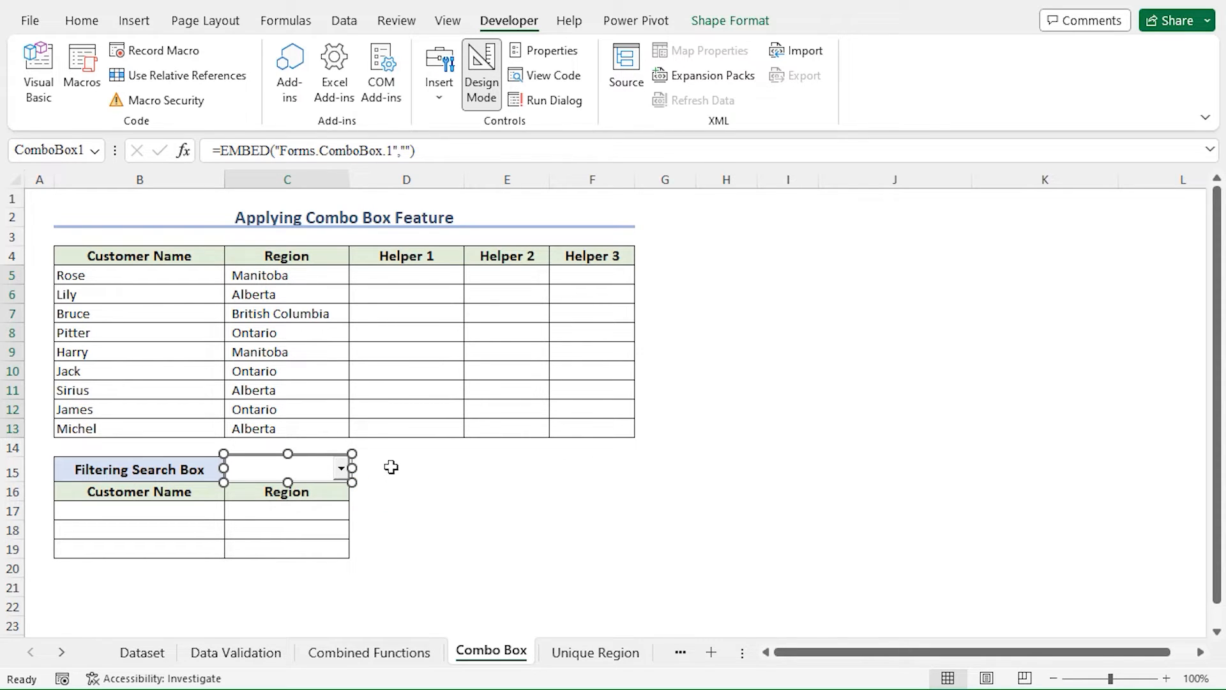
# - Set the combo box's ListFillRange property to RegionList
pyautogui.rightClick(325, 469)
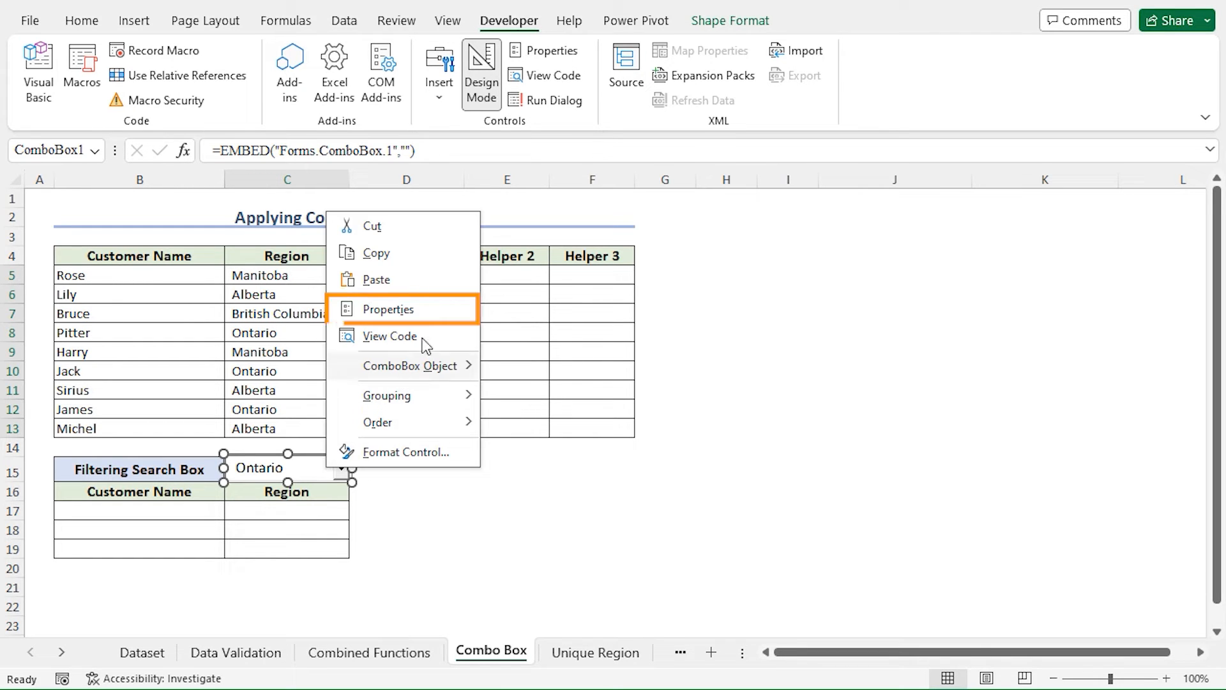
pyautogui.click(440, 315)
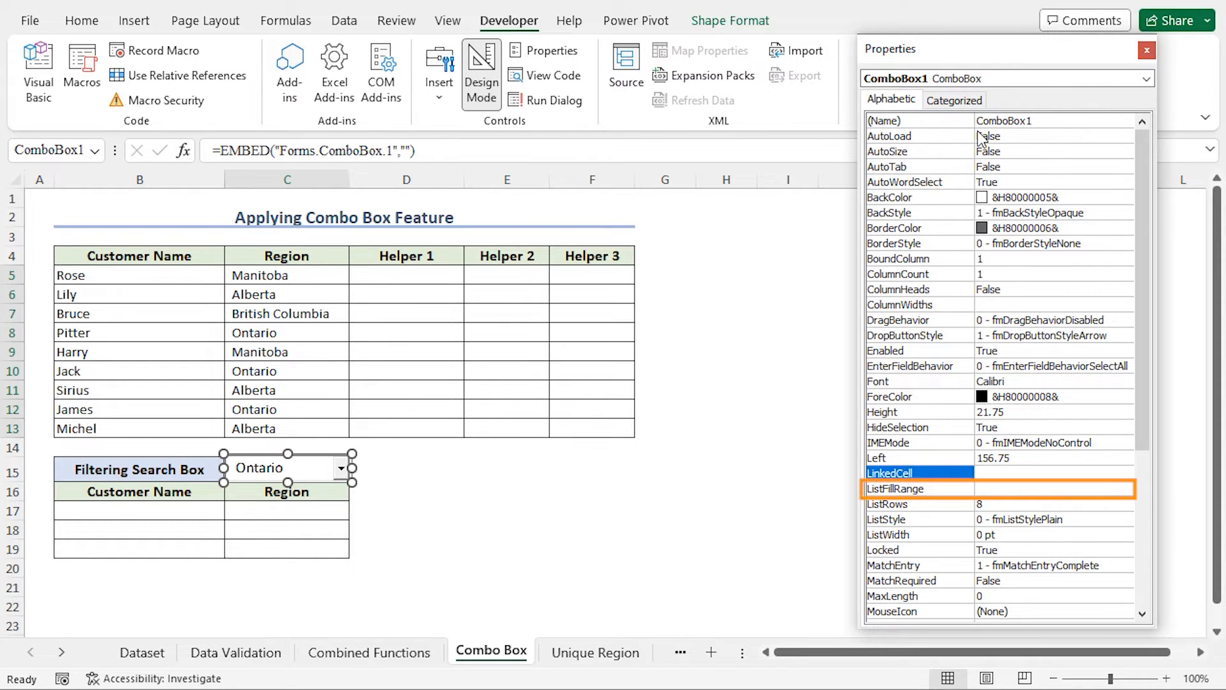
pyautogui.click(926, 489)
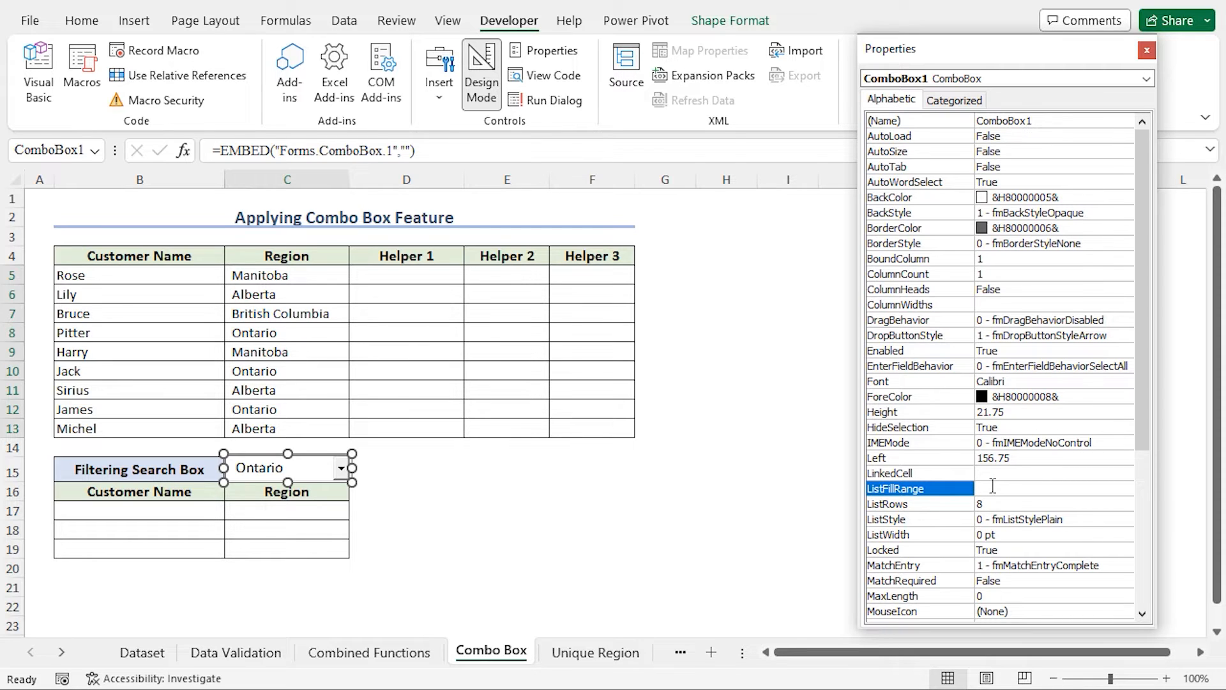
pyautogui.write('R')
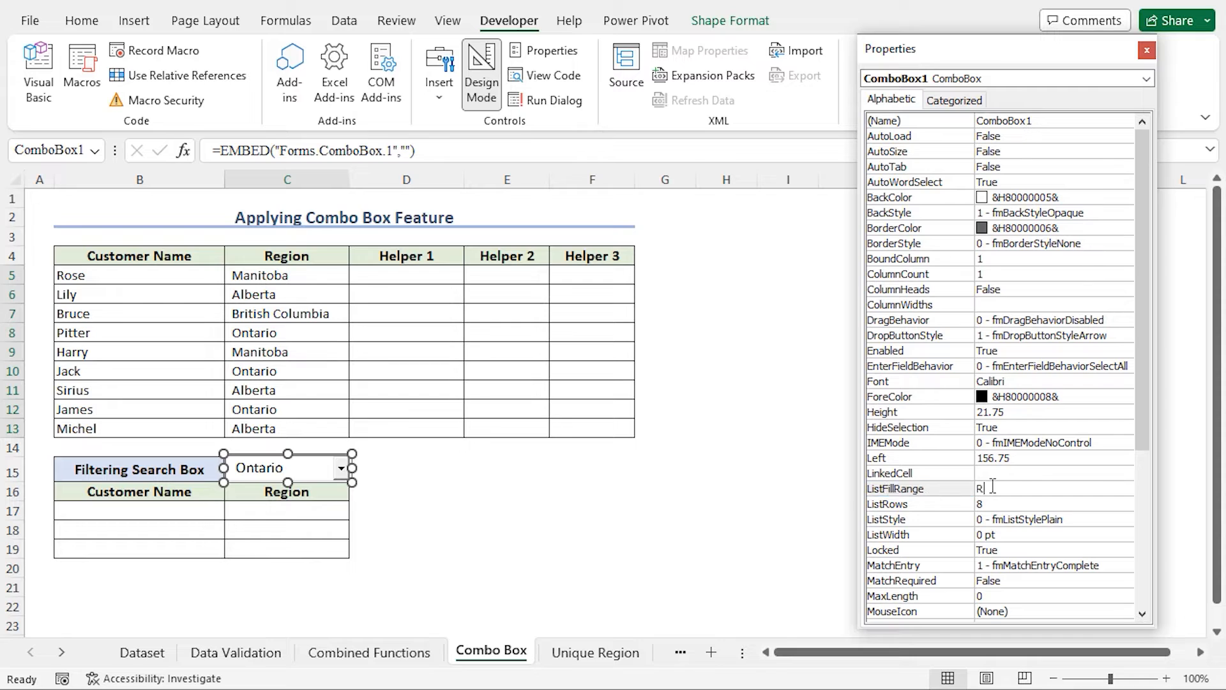
pyautogui.write('egionList')
pyautogui.press('Return')
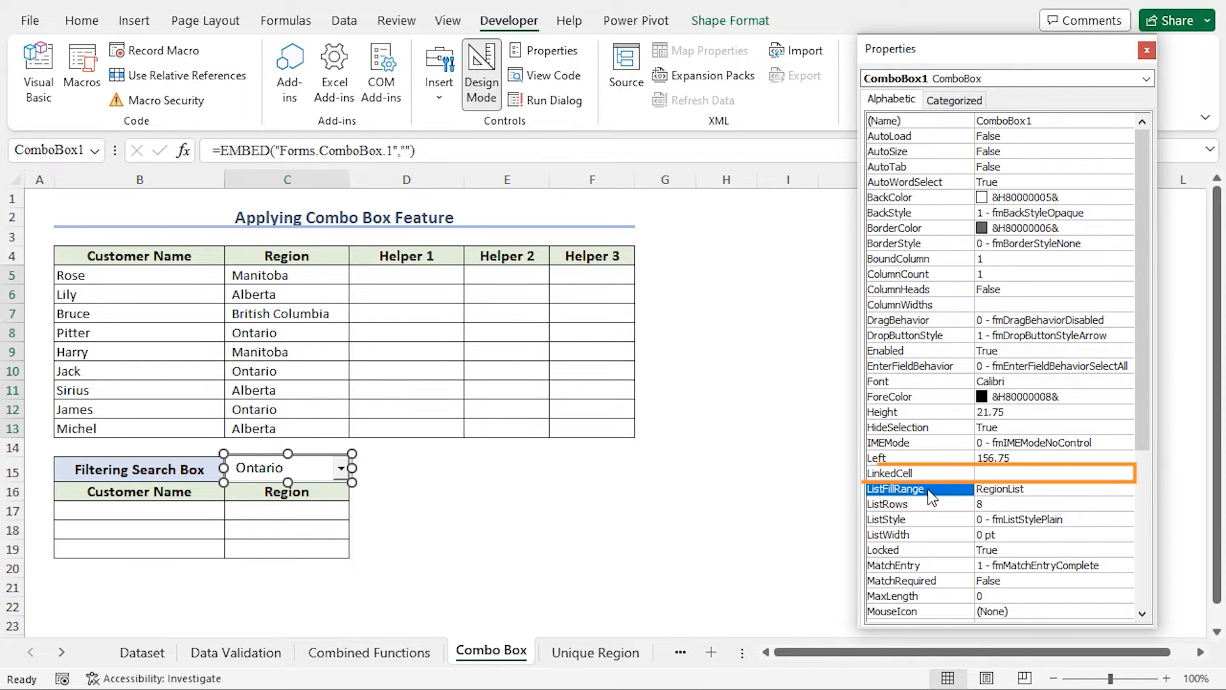
# - Set the combo box's LinkedCell to D15 and its MatchEntry to 2 - fmMatchEntryNone, closing the properties
pyautogui.click(952, 475)
pyautogui.write('D15')
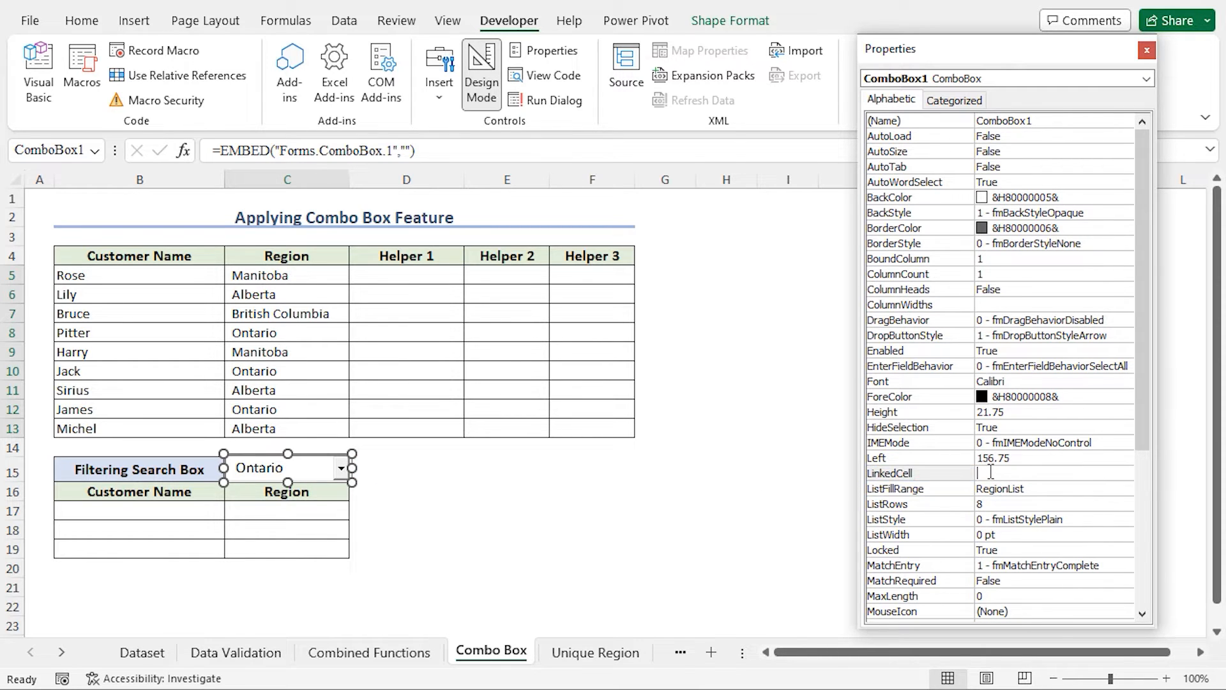
pyautogui.press('Return')
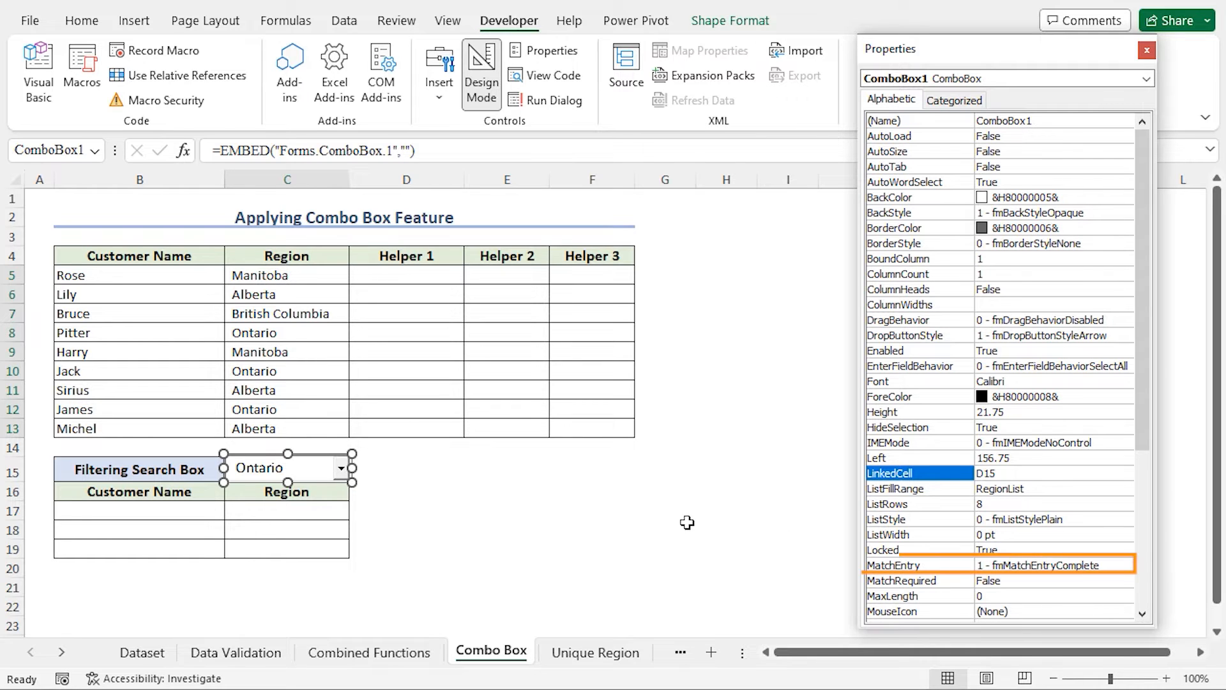
pyautogui.click(1015, 567)
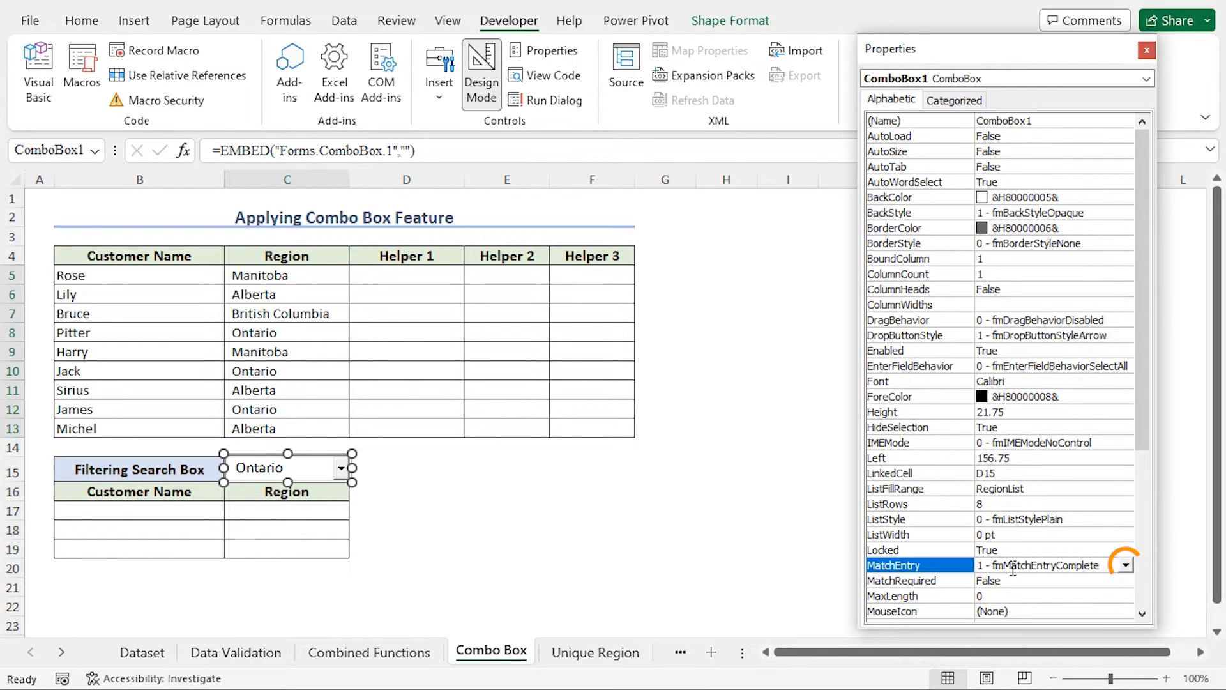
pyautogui.click(1125, 565)
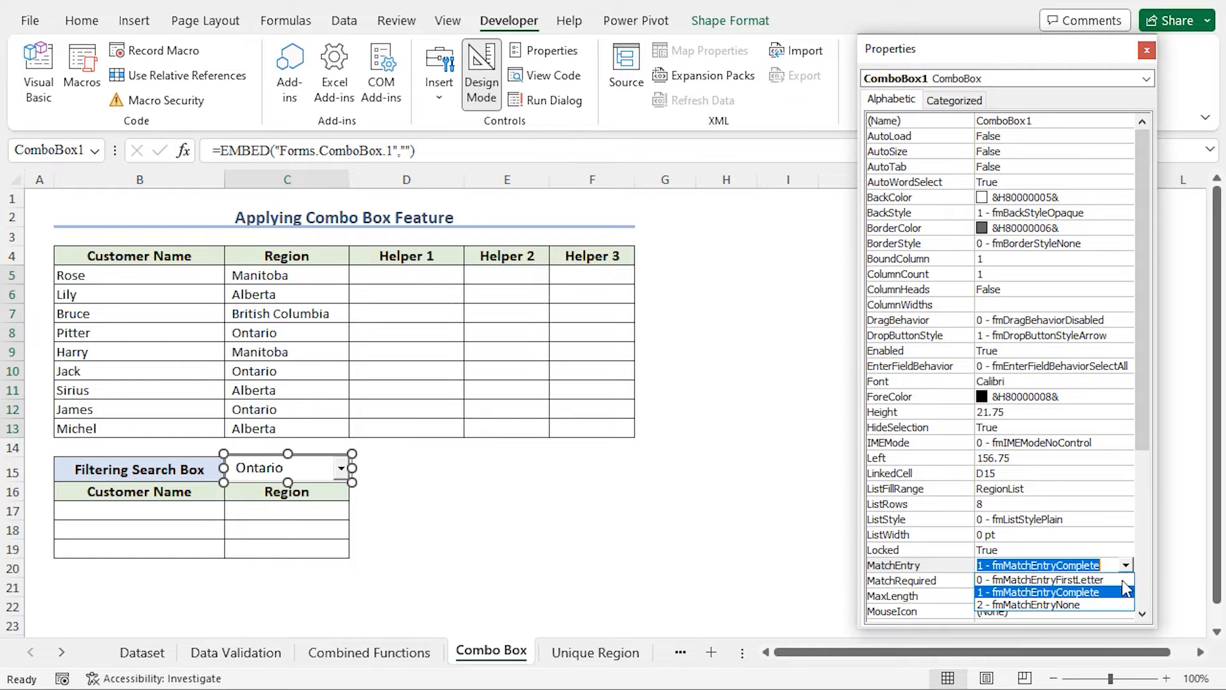
pyautogui.click(1060, 605)
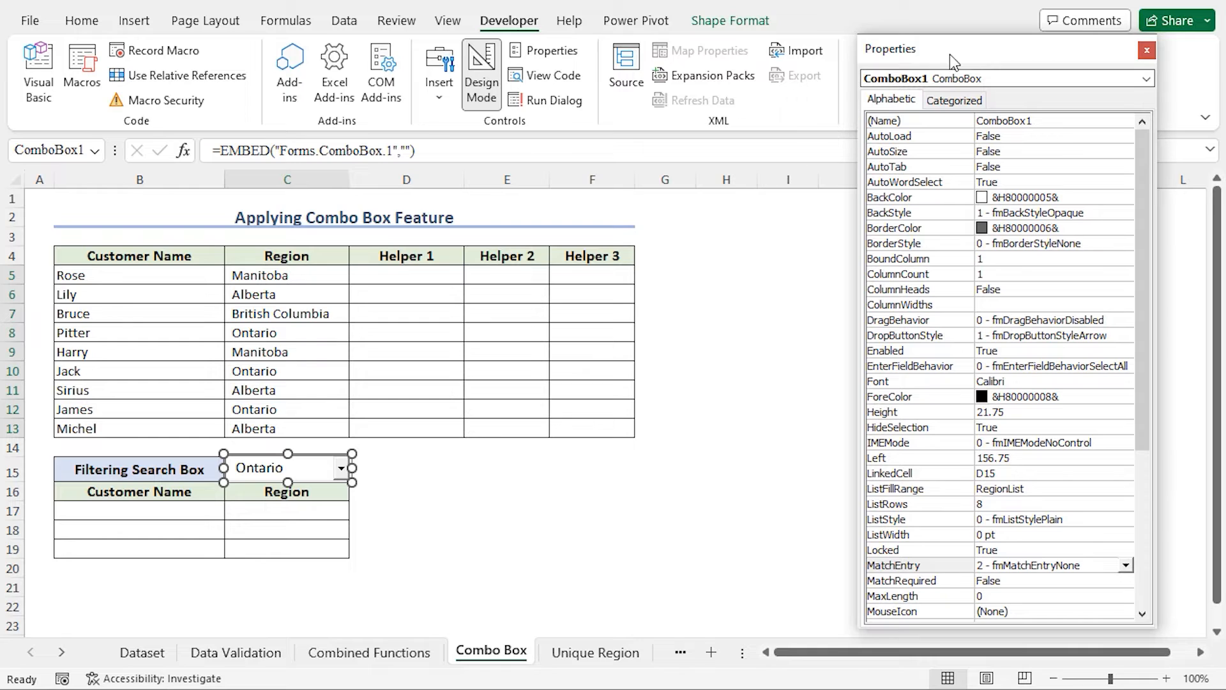
pyautogui.click(1144, 50)
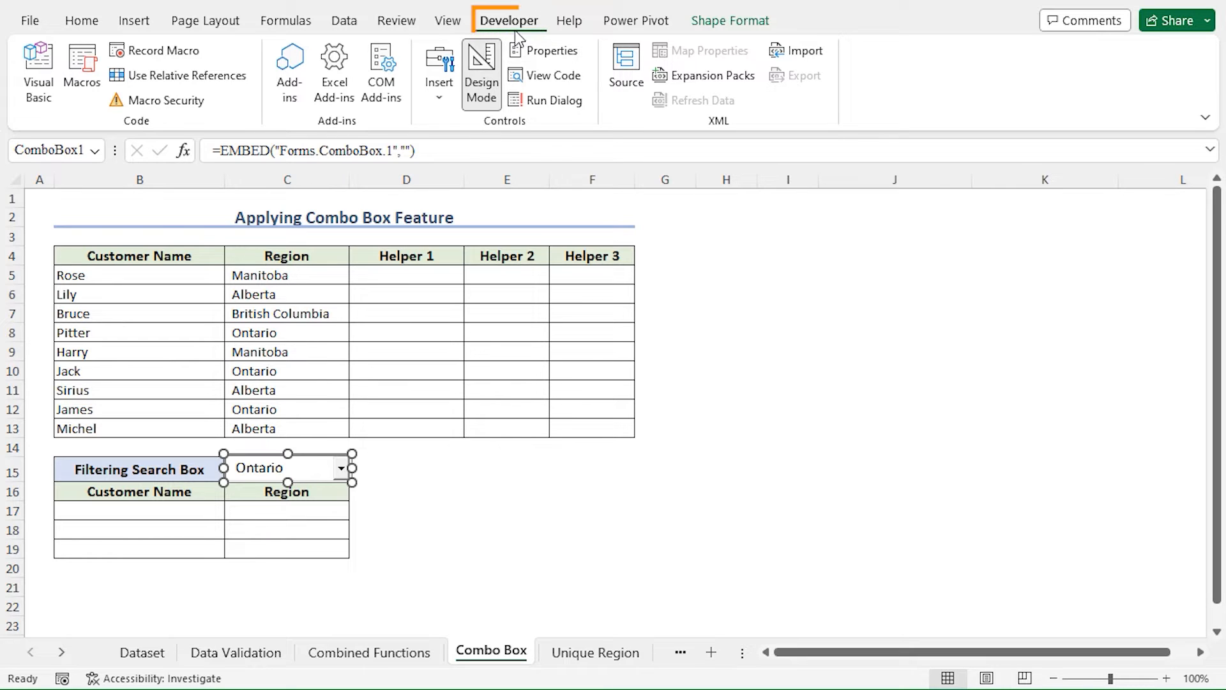
# - Turn off Design Mode and choose Manitoba in the combo box
pyautogui.click(492, 99)
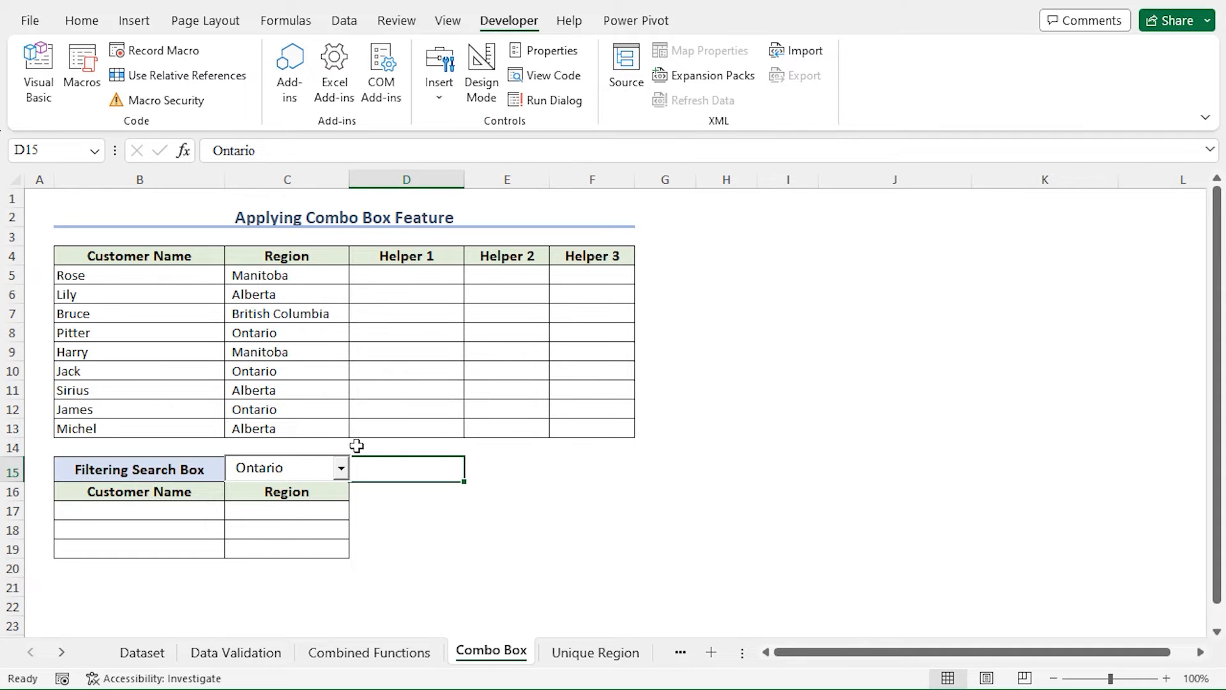
pyautogui.click(341, 468)
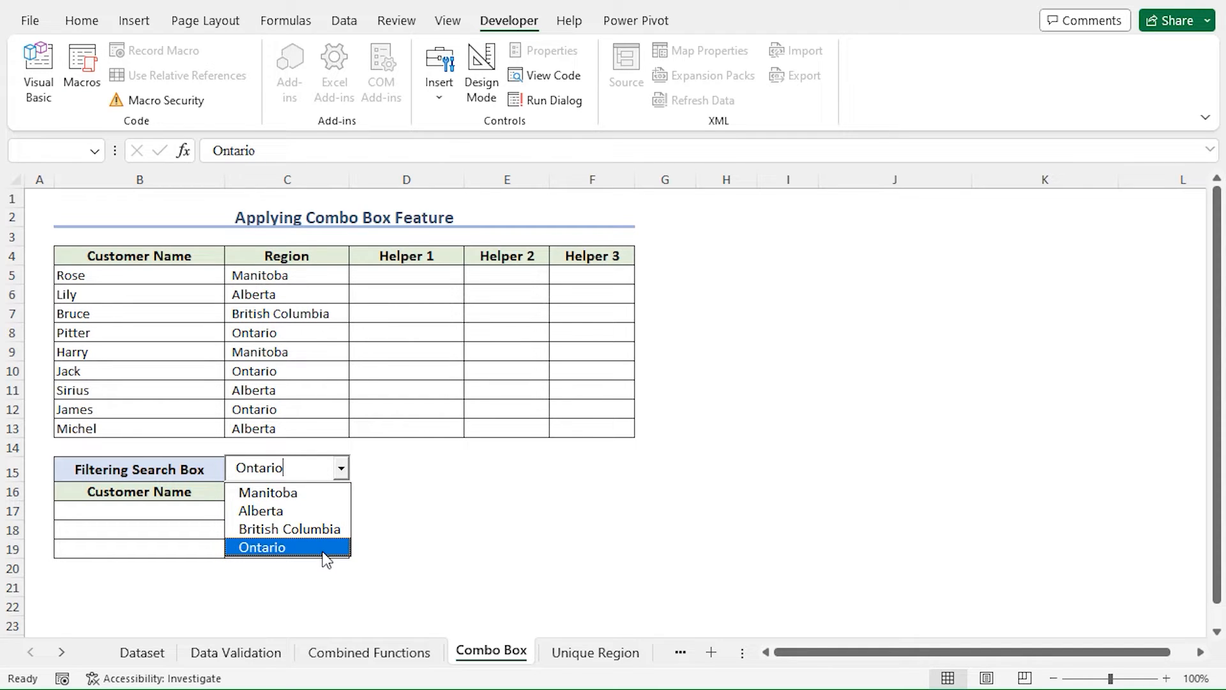
pyautogui.click(328, 496)
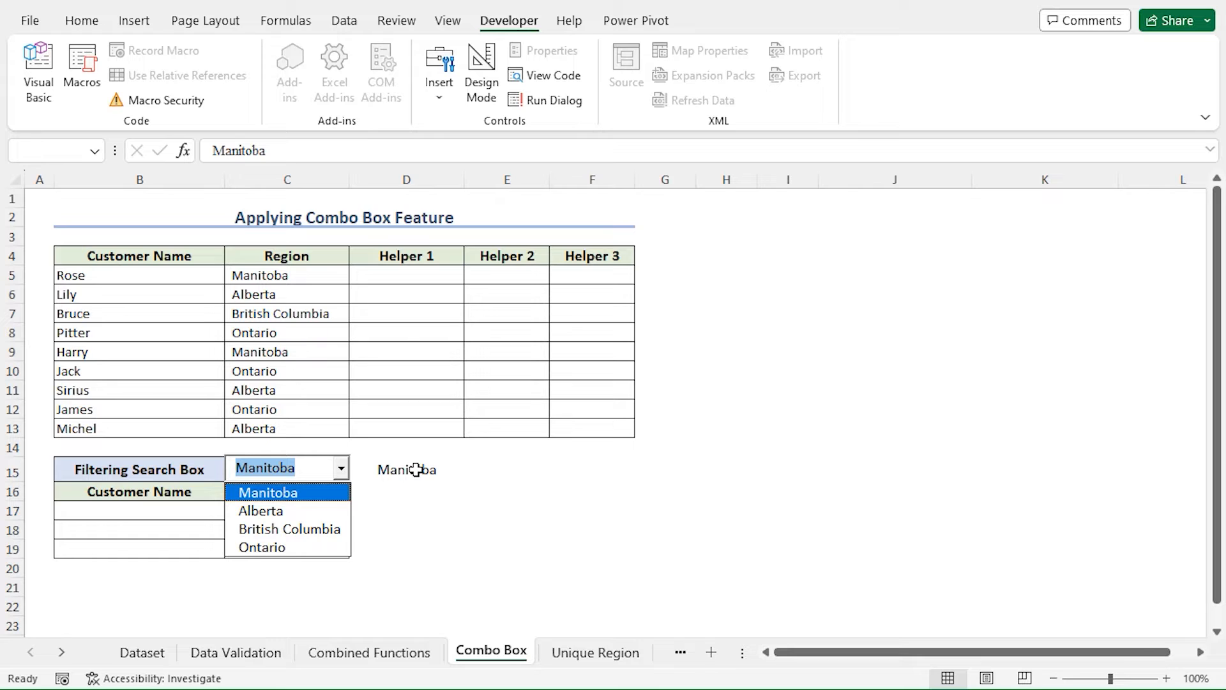
pyautogui.click(339, 472)
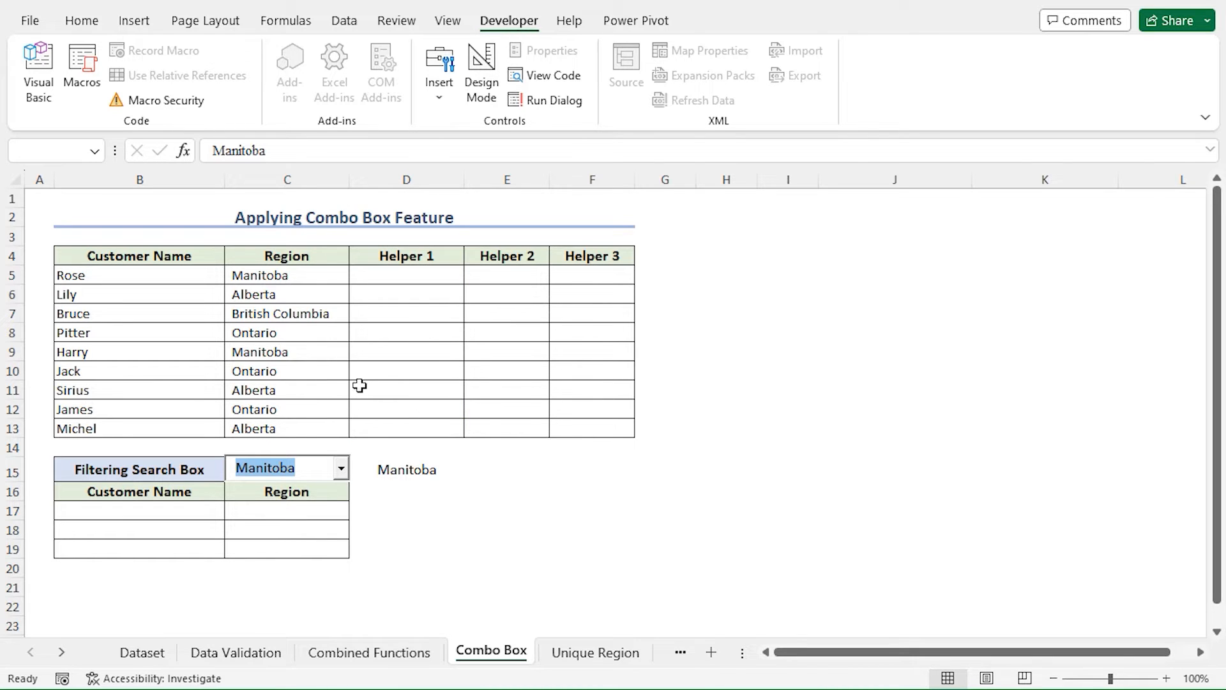
# - Enter =ROW(D1) in D5 and fill it down the Helper 1 column to D13
pyautogui.click(410, 274)
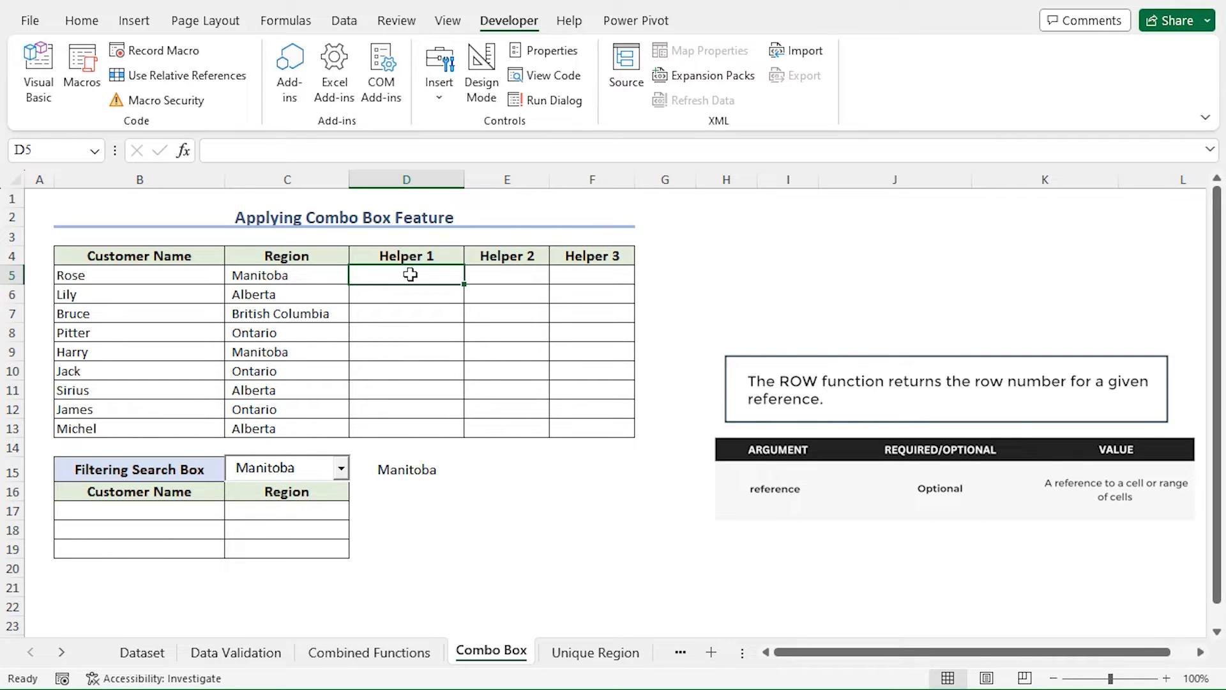
pyautogui.write('=row')
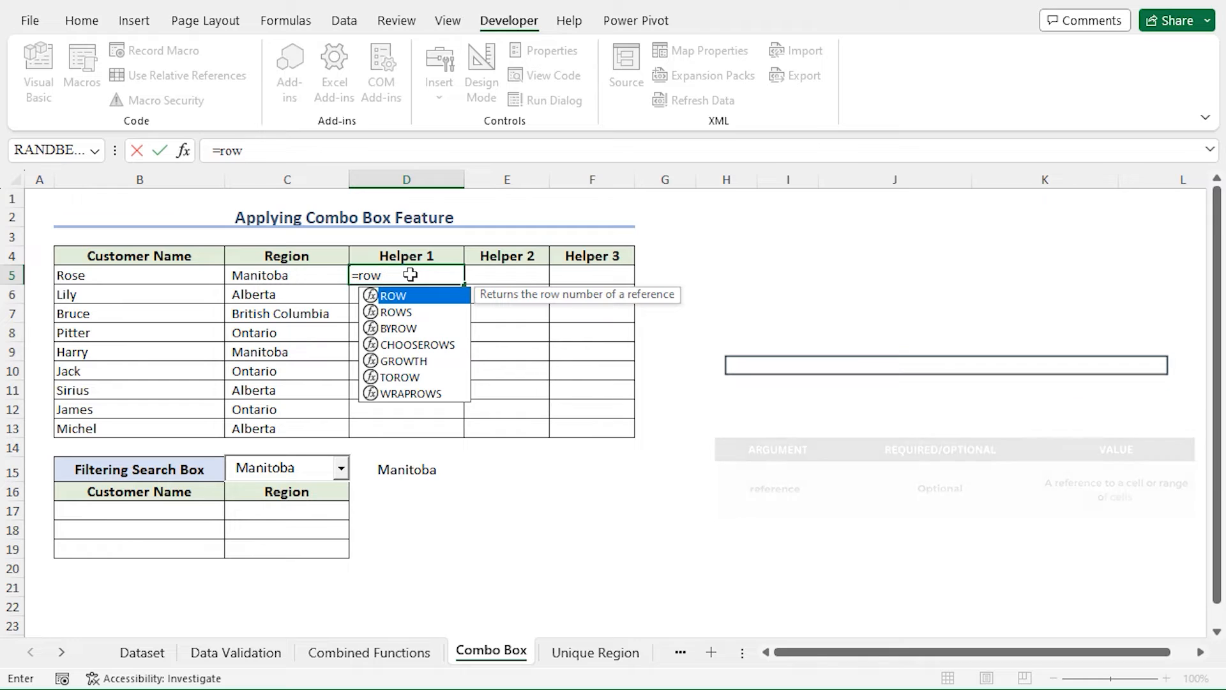
pyautogui.press('Tab')
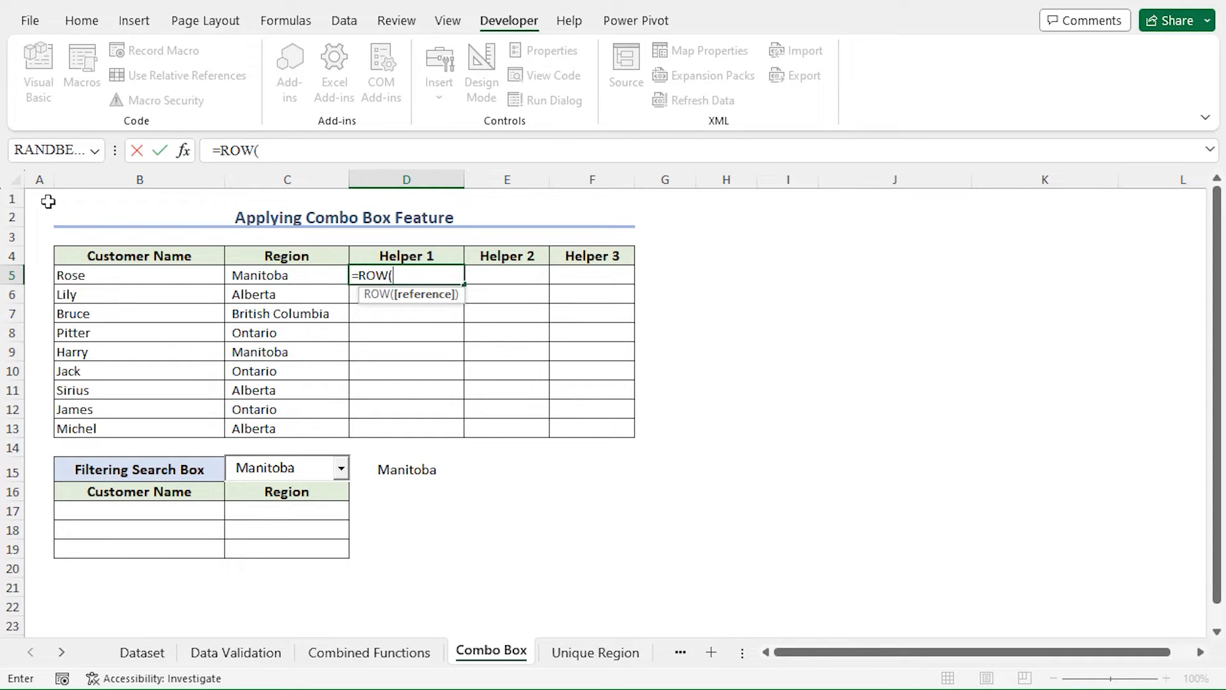
pyautogui.click(376, 197)
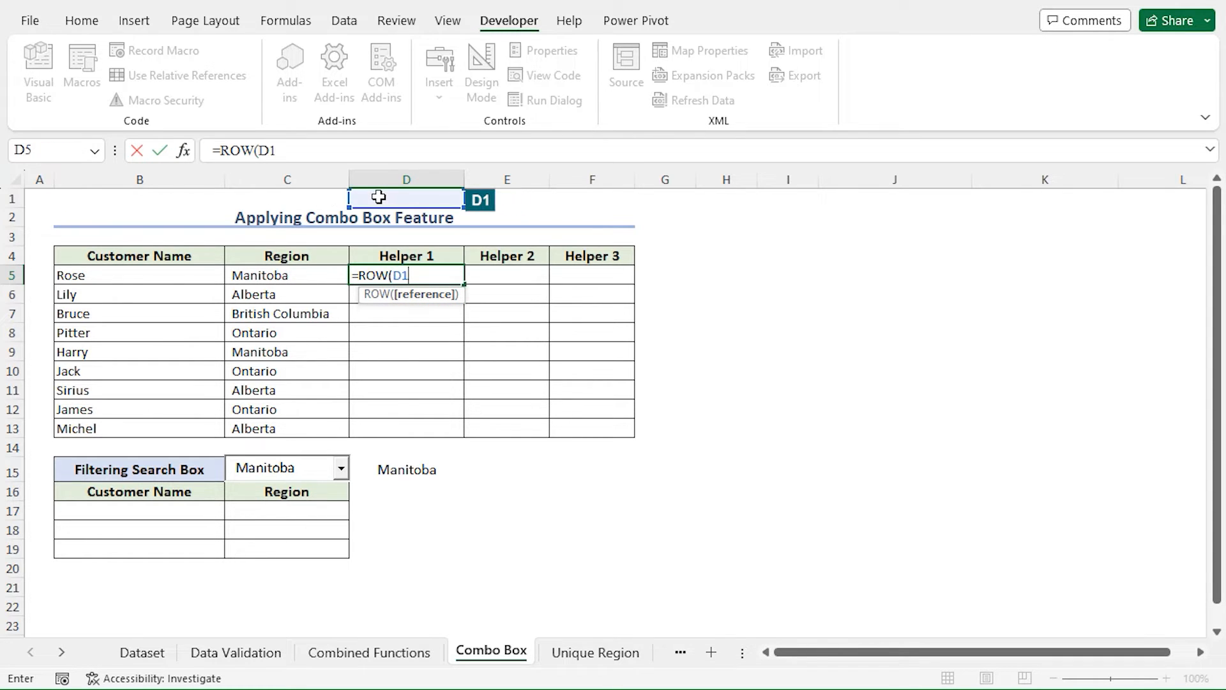
pyautogui.write(')')
pyautogui.press('Return')
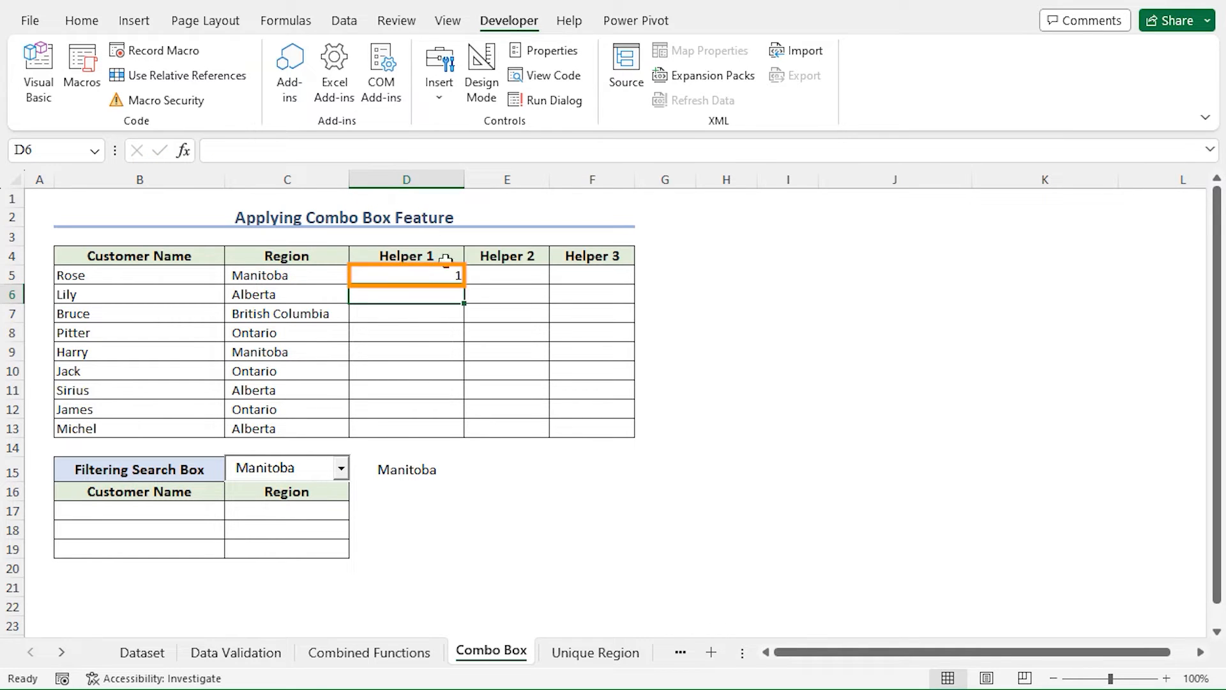
pyautogui.click(450, 276)
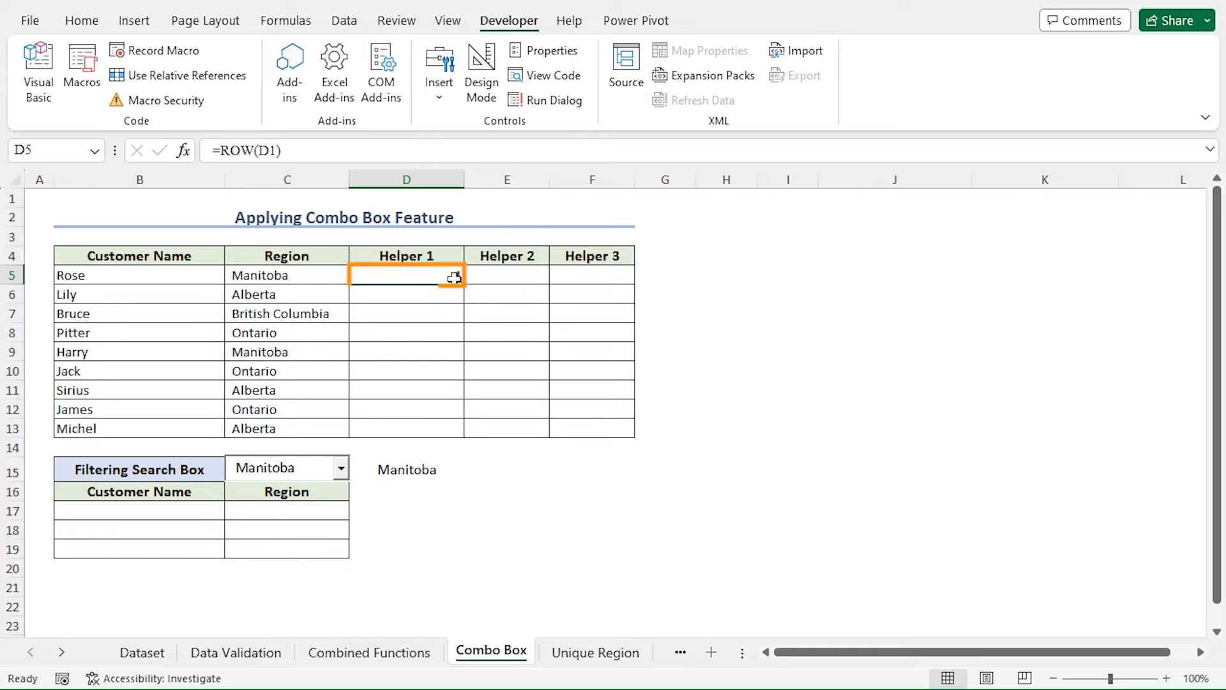
pyautogui.doubleClick(464, 284)
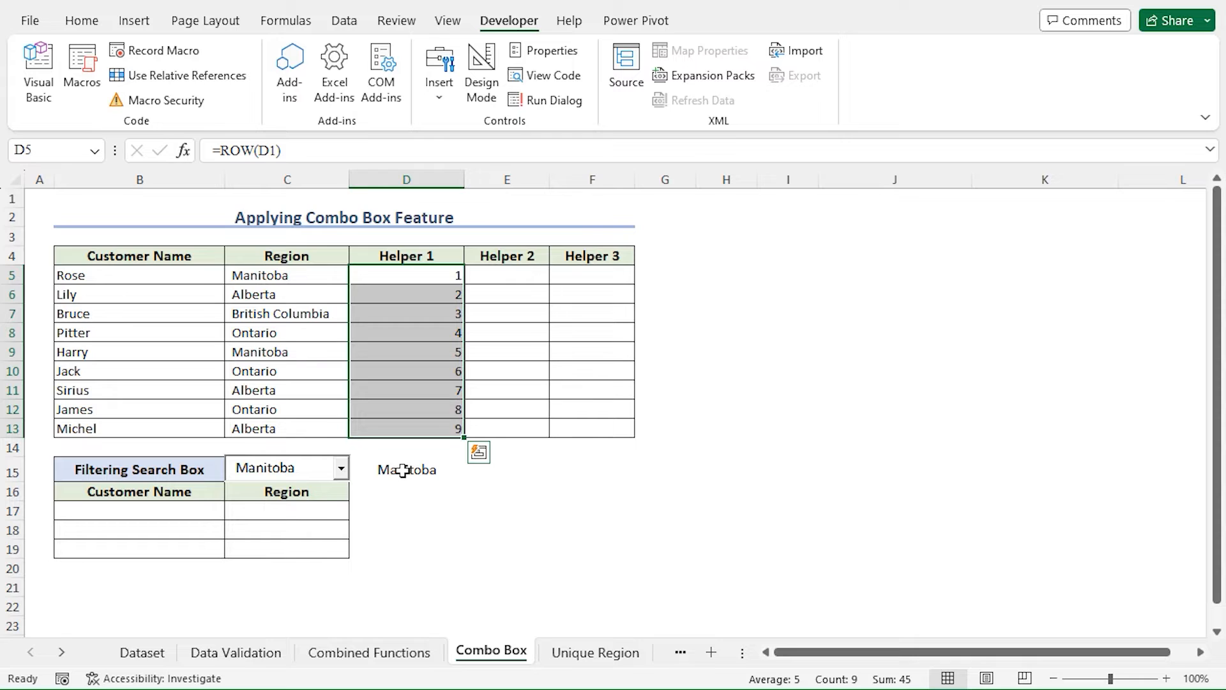
# - Begin the Helper 2 formula in E5 with =IF(ISNUMBER(SEARCH($D$15, using the combo box's linked cell as an absolute reference
pyautogui.click(507, 277)
pyautogui.write('=')
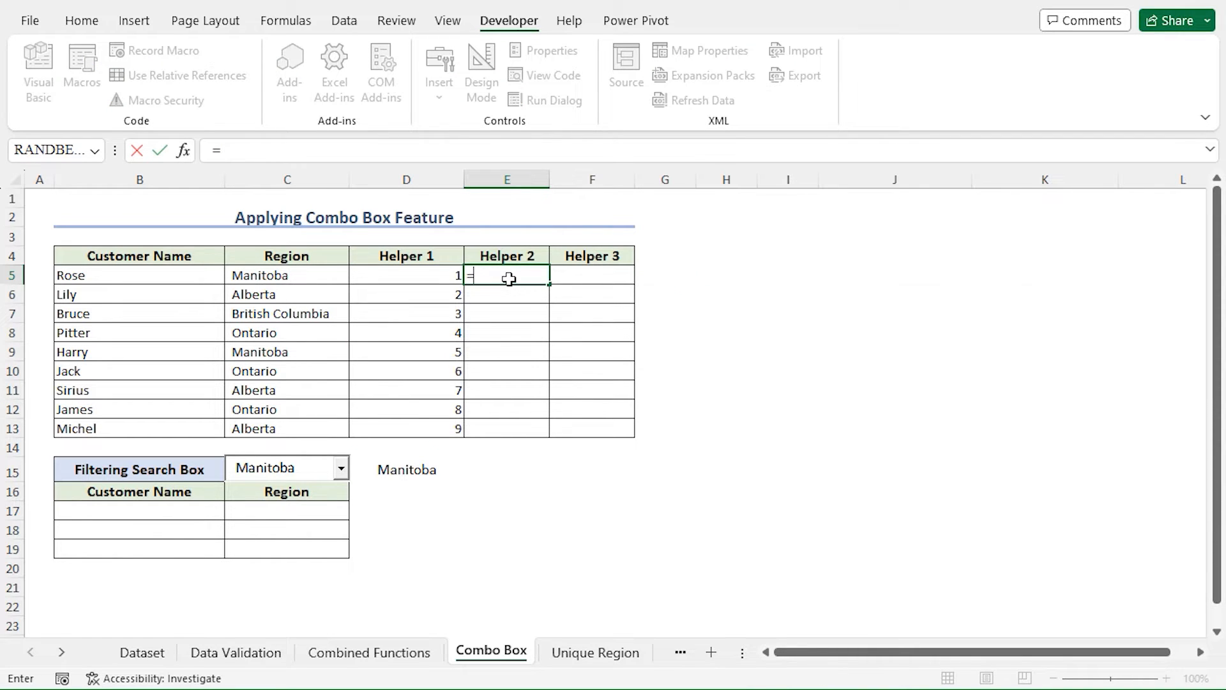
pyautogui.write('if')
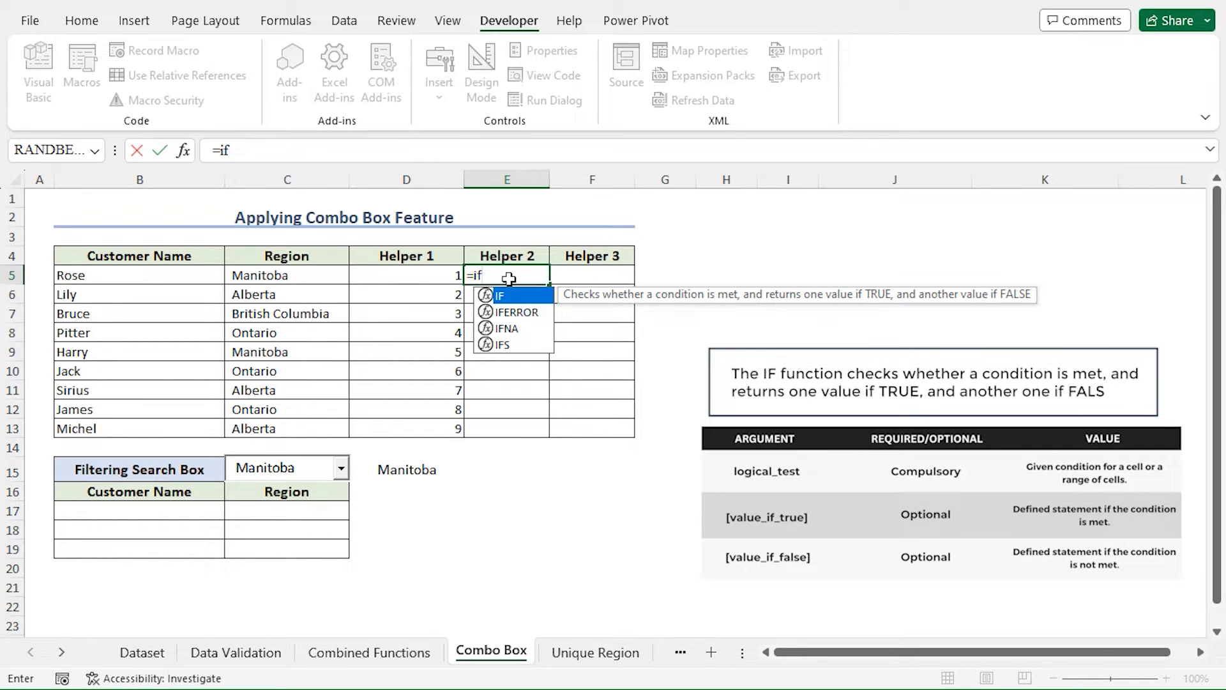
pyautogui.press('Tab')
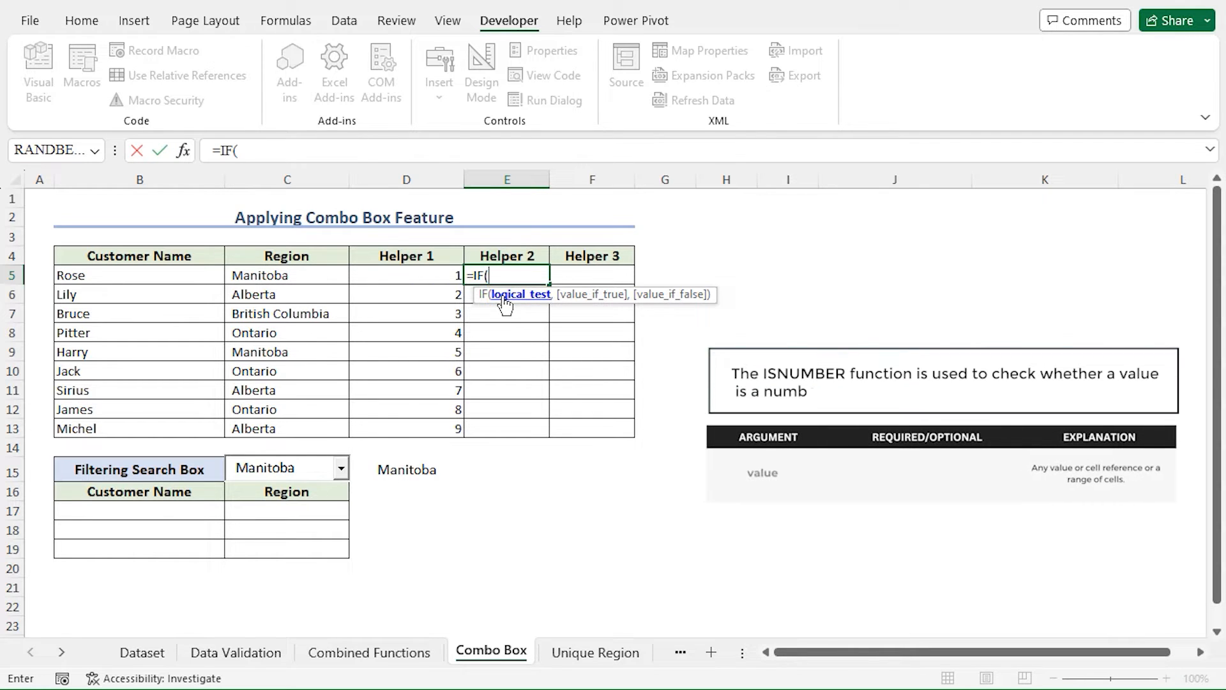
pyautogui.write('isnum')
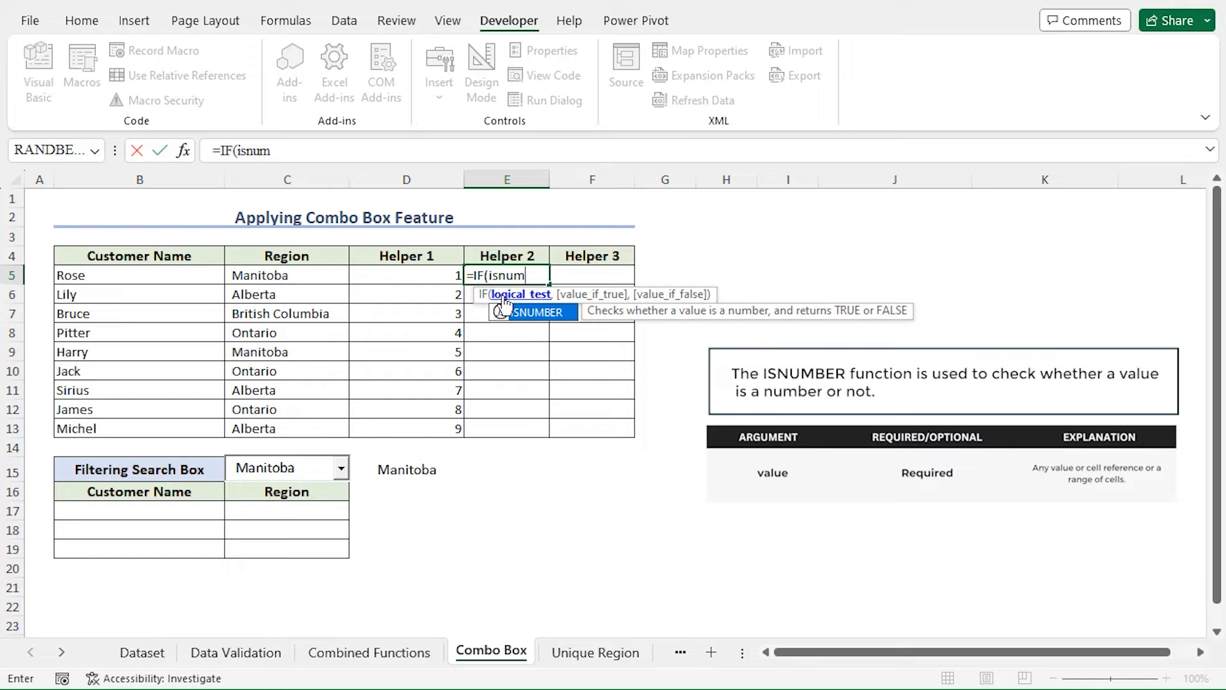
pyautogui.doubleClick(504, 309)
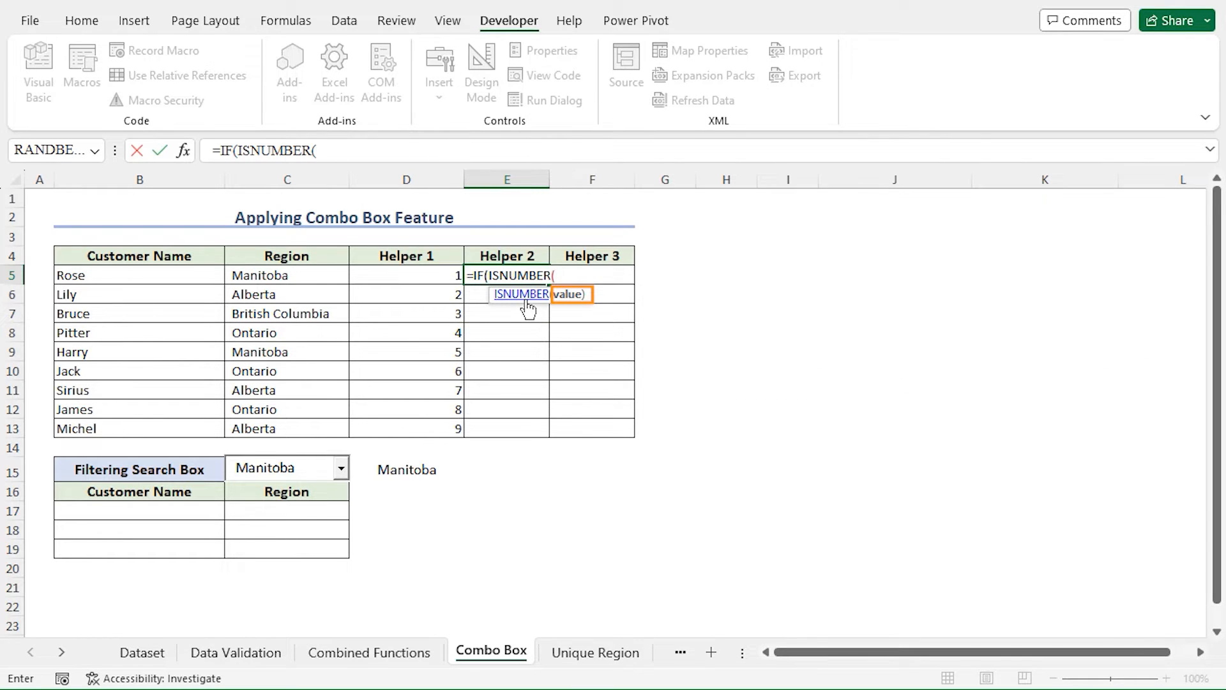
pyautogui.write('se')
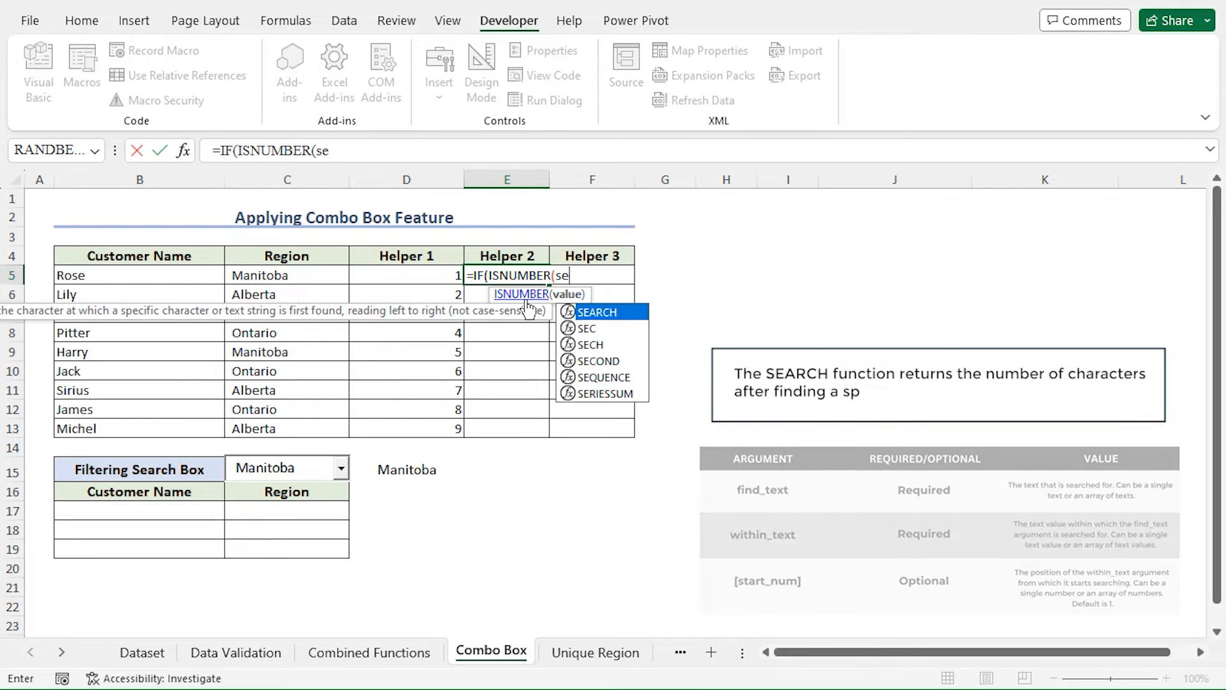
pyautogui.press('Tab')
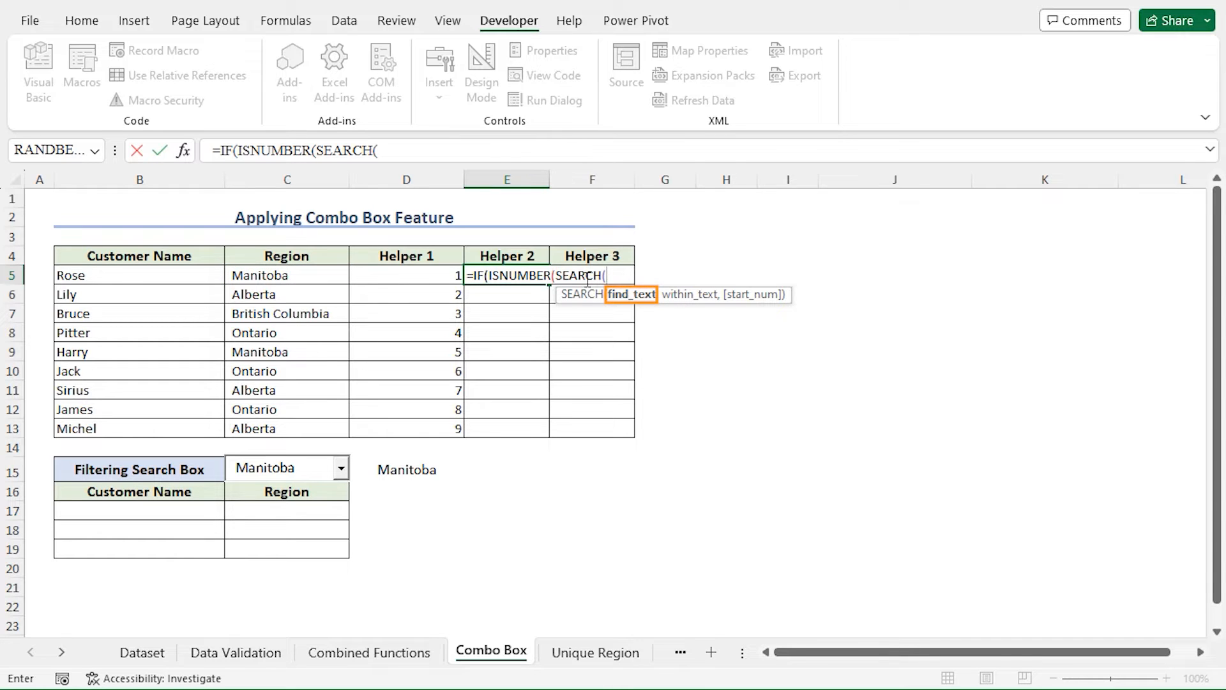
pyautogui.click(432, 469)
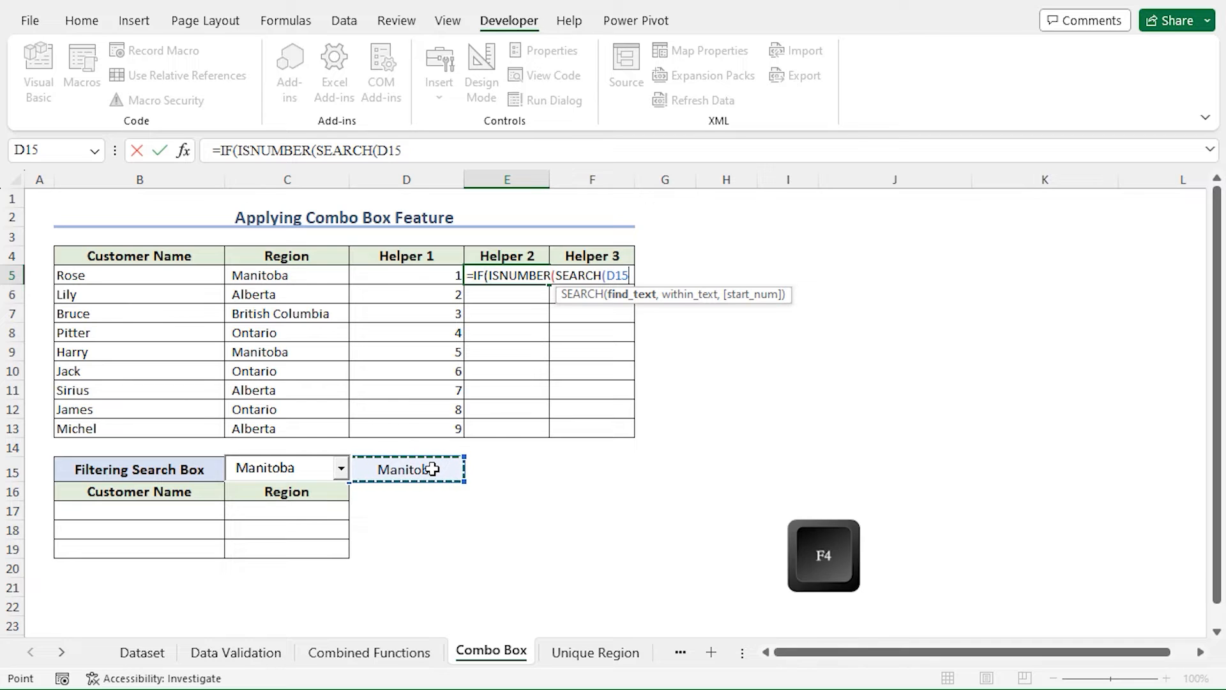
pyautogui.press('F4')
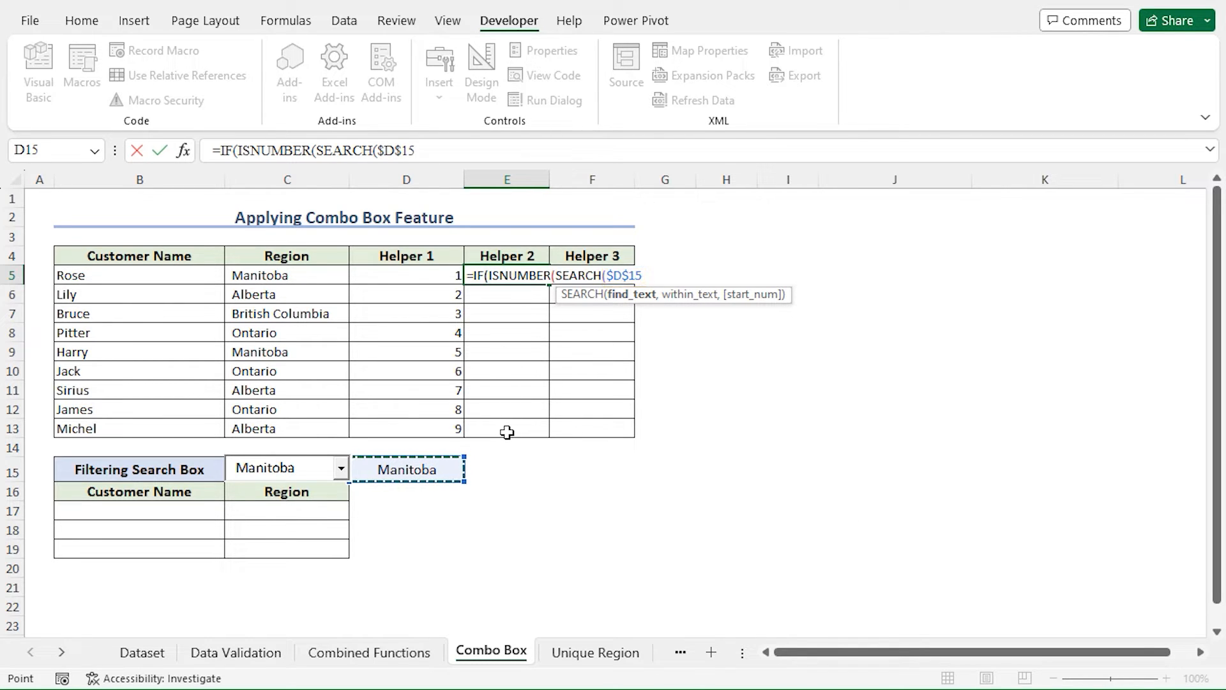
# - Add $C5 as the SEARCH function's within_text argument in the E5 formula and close the SEARCH and ISNUMBER functions
pyautogui.write(',')
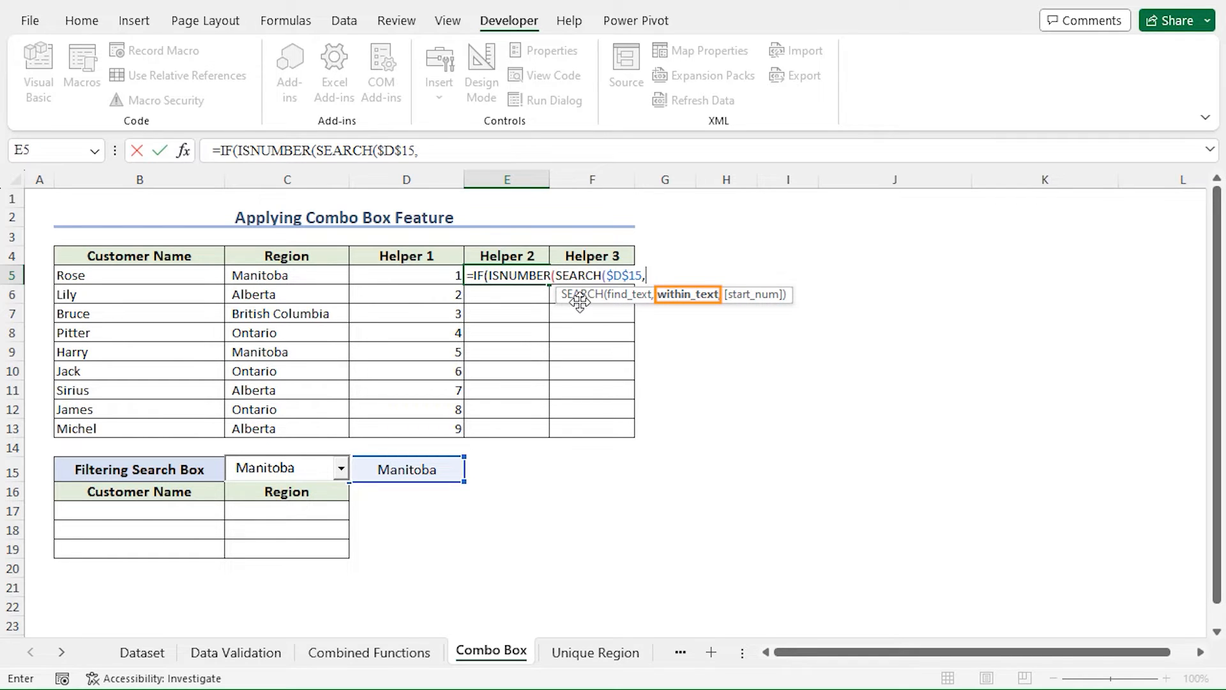
pyautogui.click(327, 273)
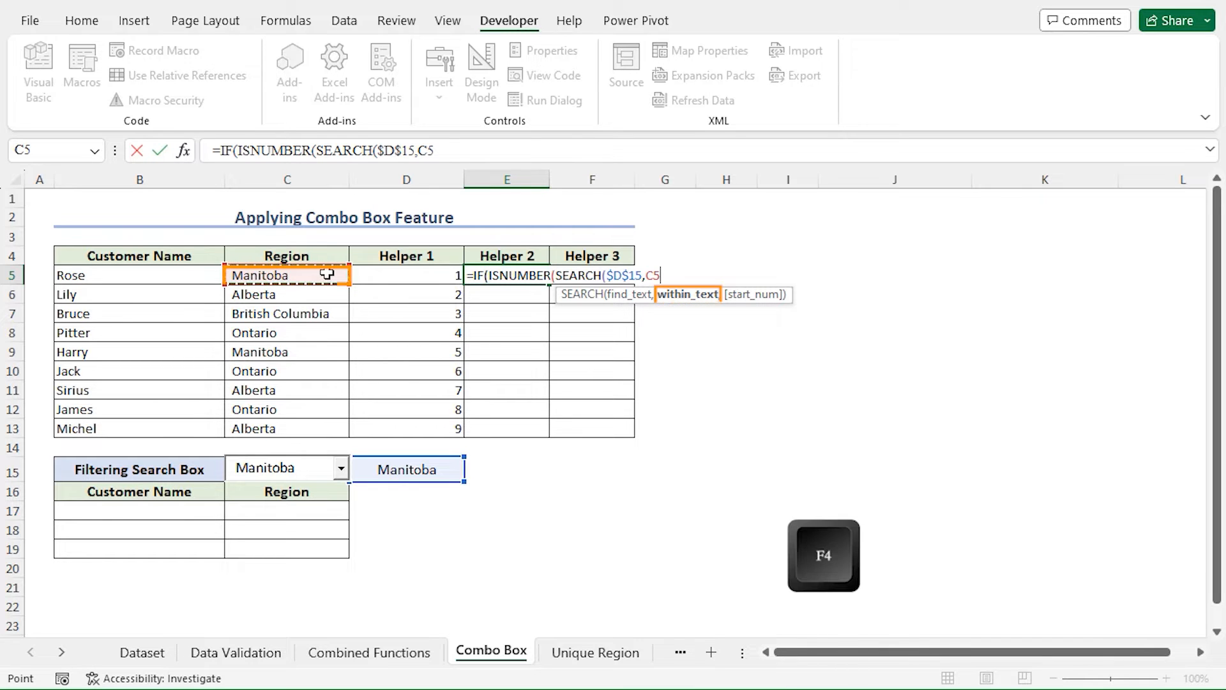
pyautogui.press('F4')
pyautogui.press('F4')
pyautogui.press('F4')
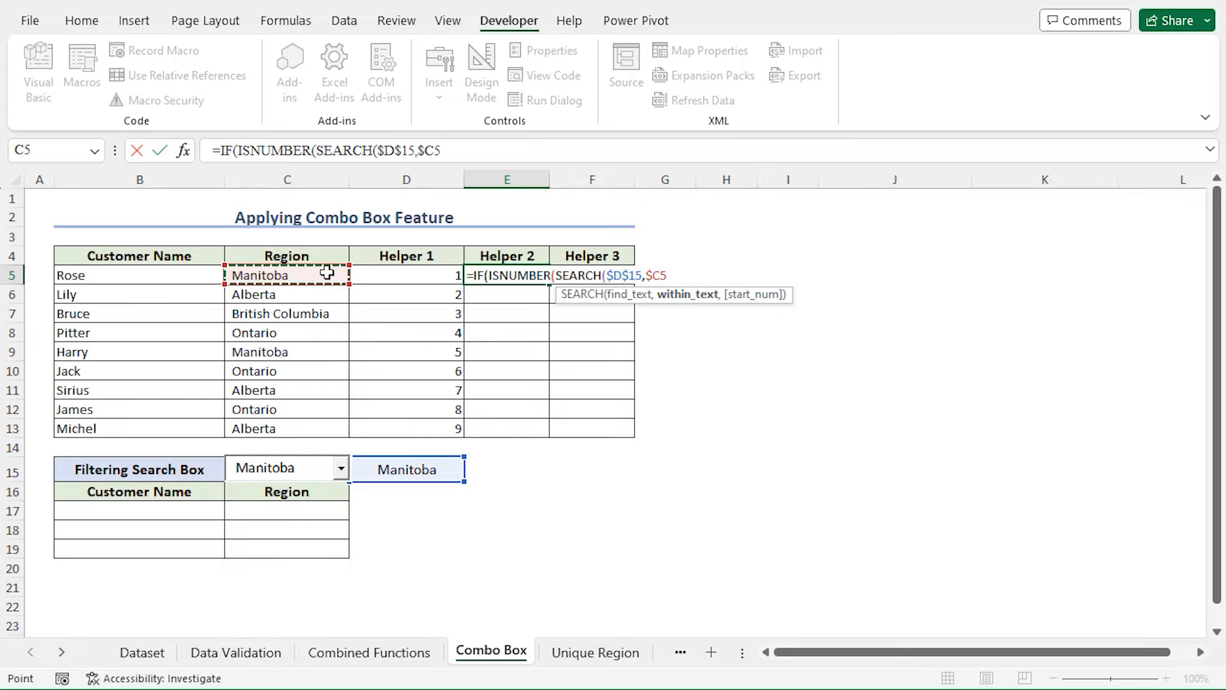
pyautogui.write(')')
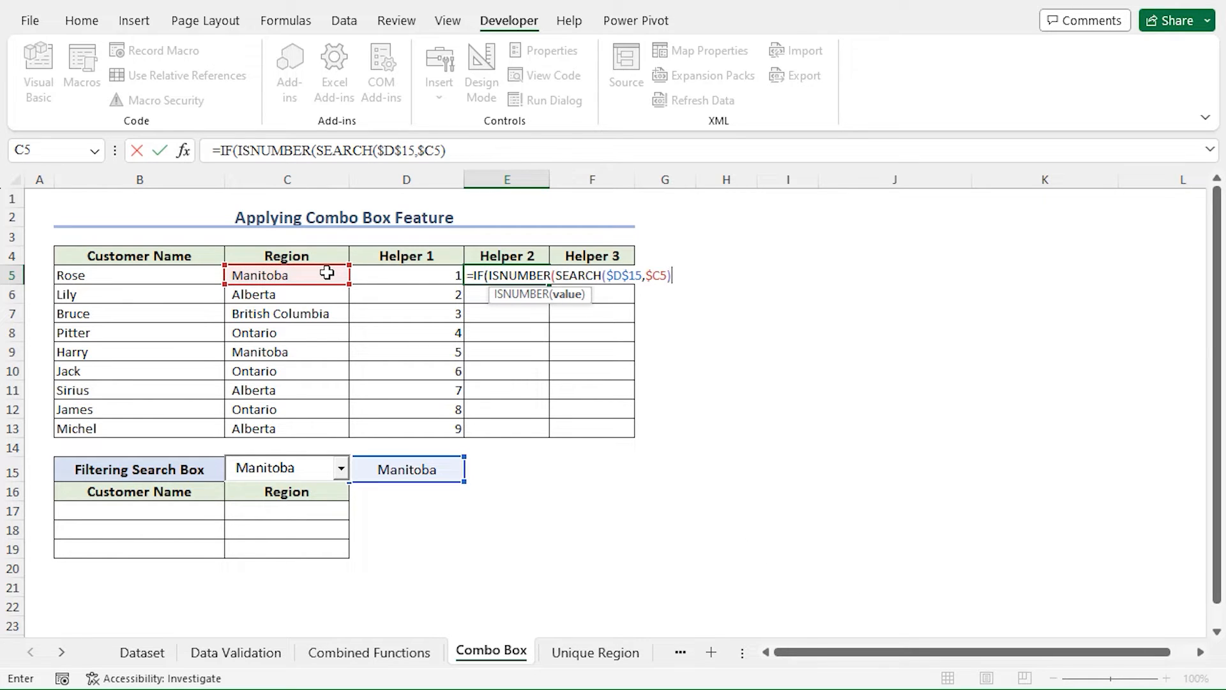
pyautogui.write(')')
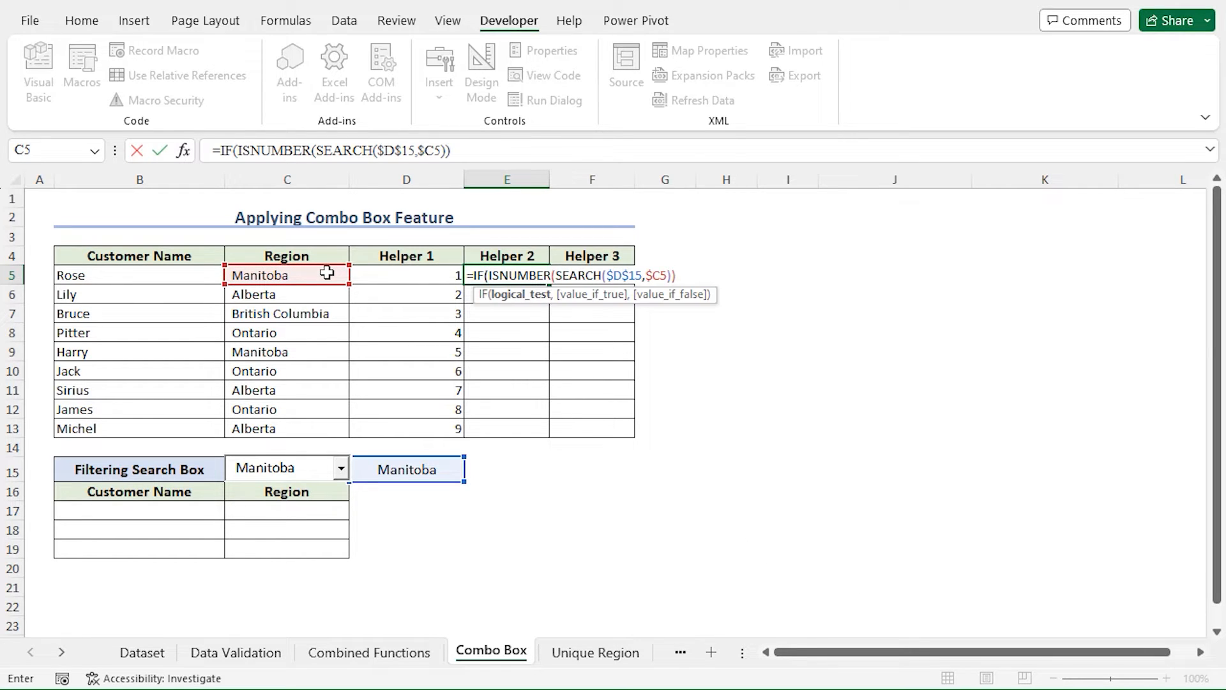
# - Complete the E5 formula with D5 if true and "" if false, and fill it down the Helper 2 column to E13
pyautogui.write(',')
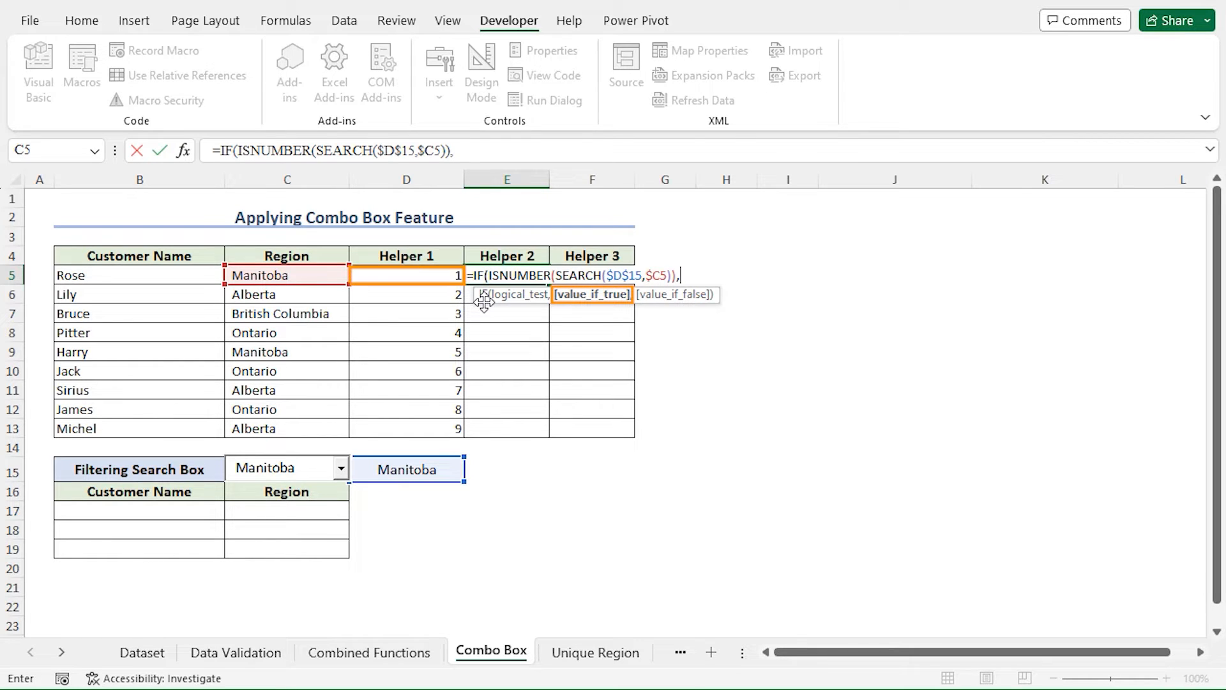
pyautogui.click(434, 281)
pyautogui.write(',')
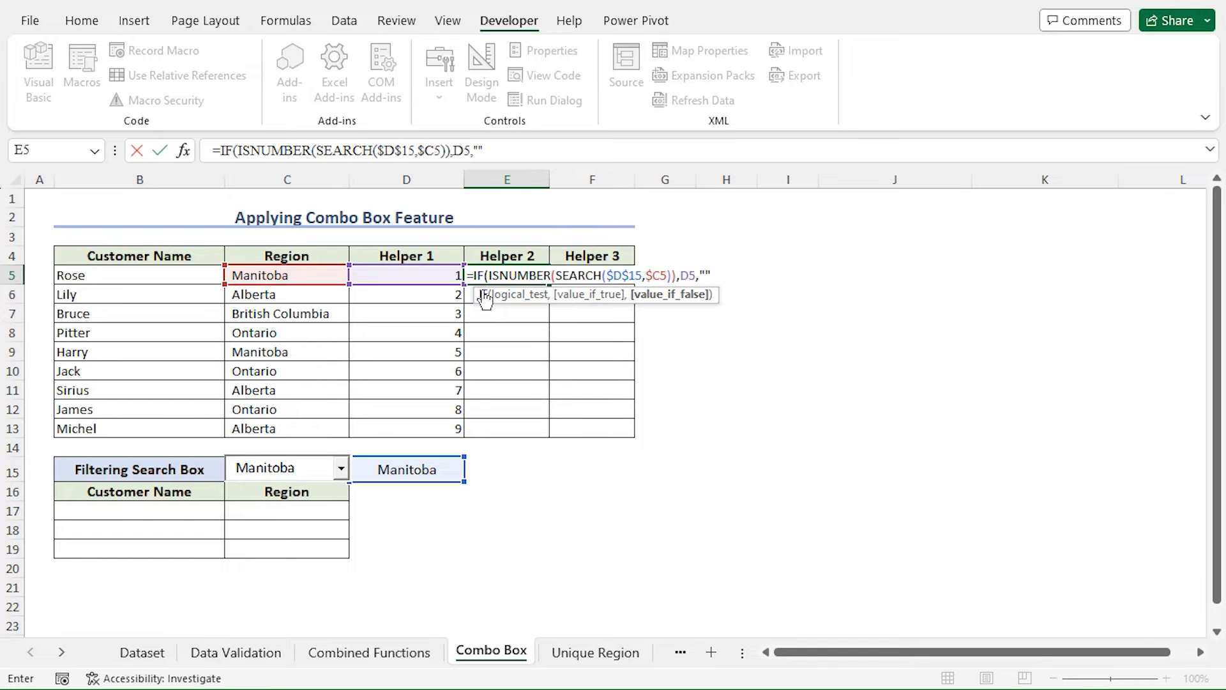
pyautogui.write(')')
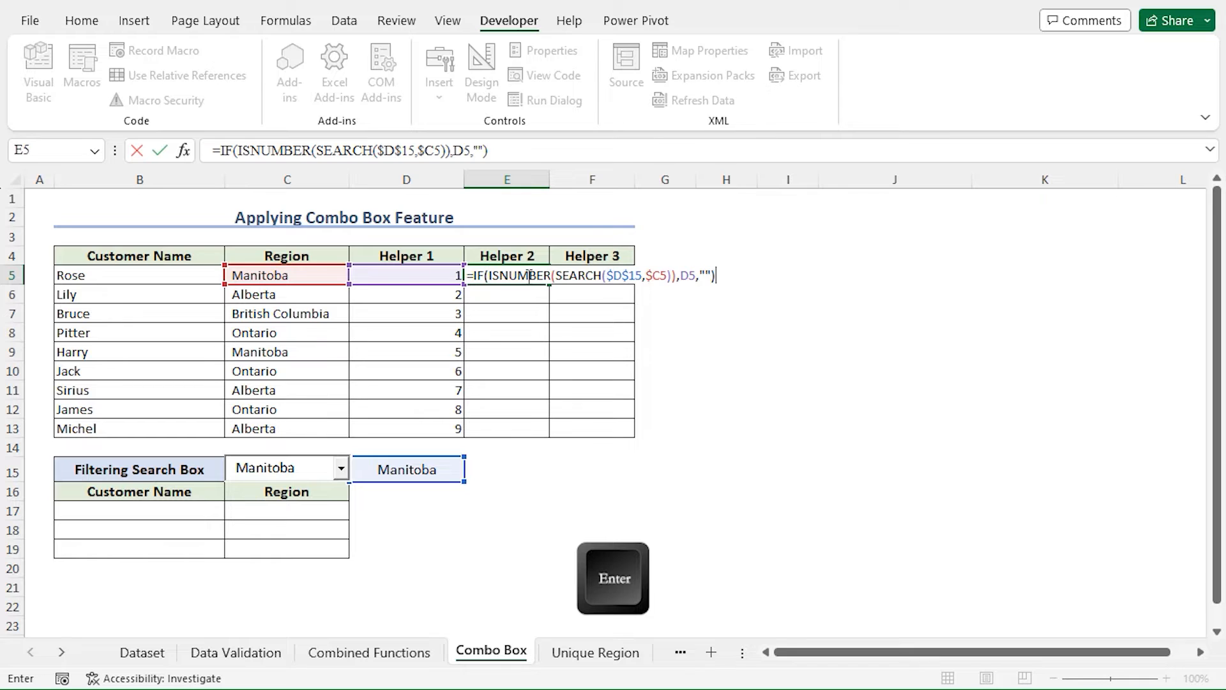
pyautogui.press('Return')
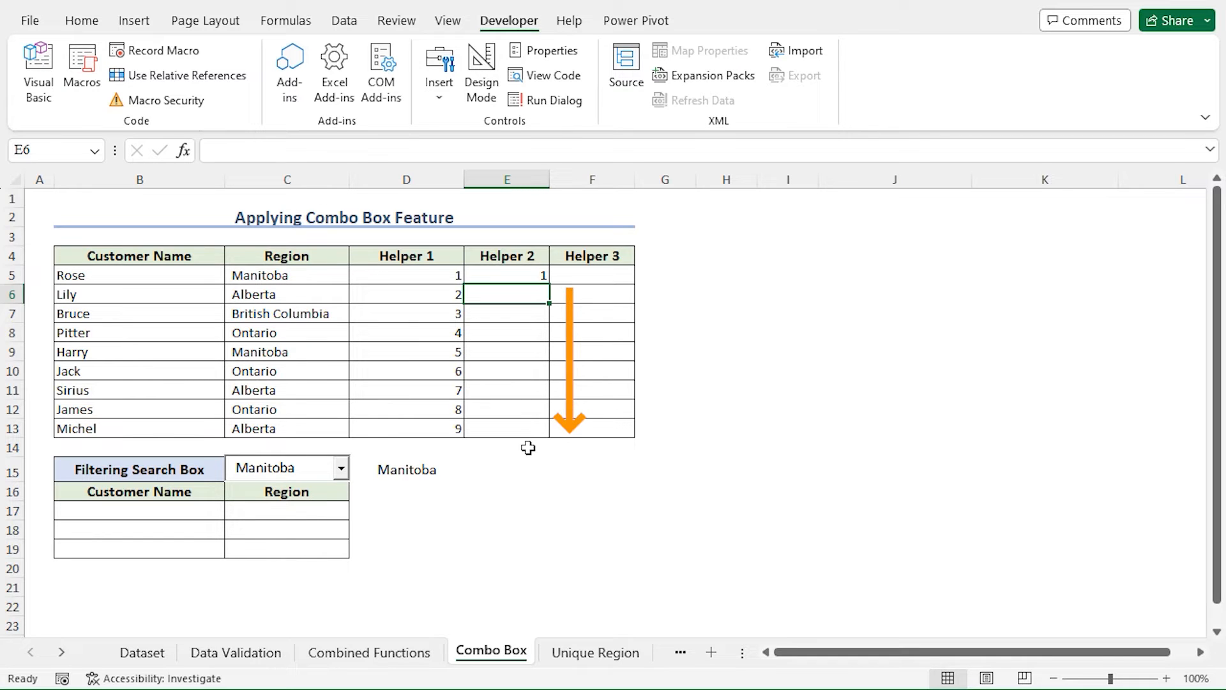
pyautogui.click(529, 274)
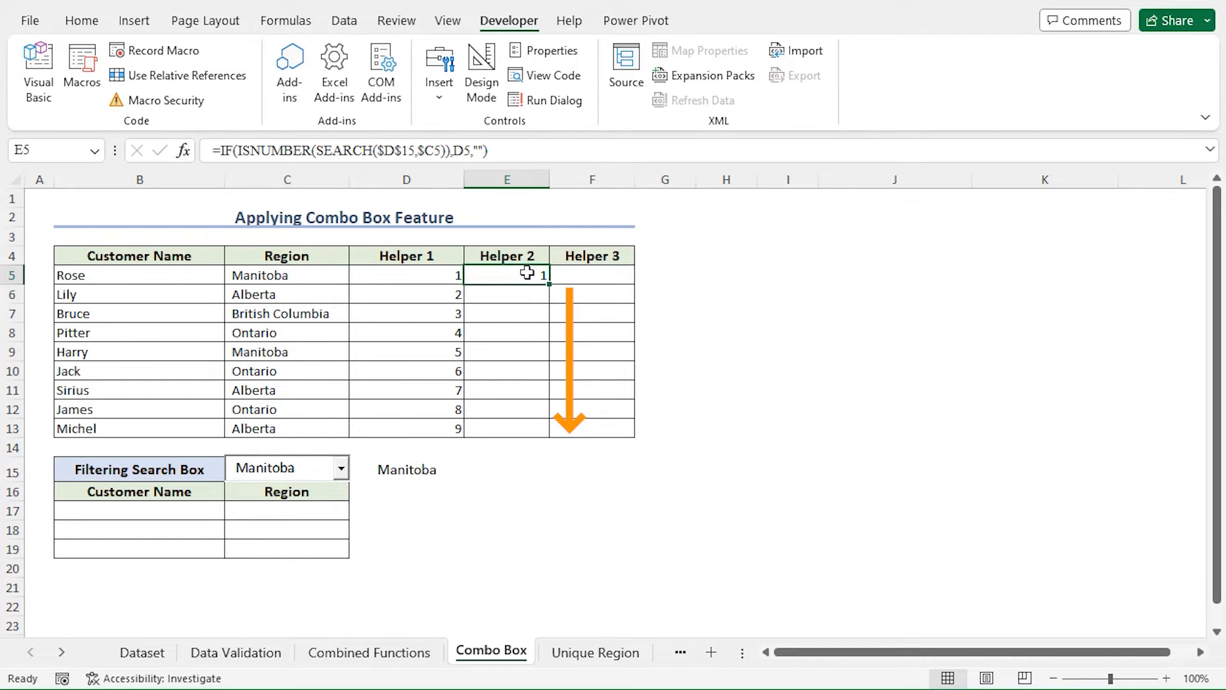
pyautogui.doubleClick(550, 284)
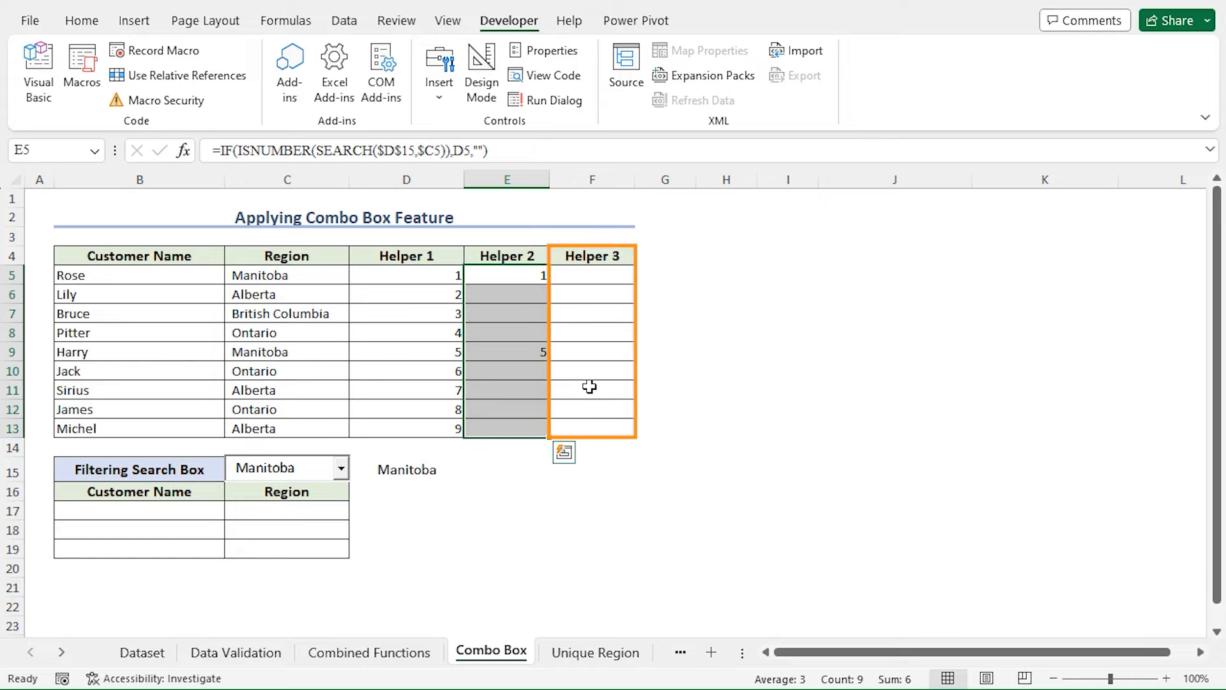
# - Begin the Helper 3 formula in F5 with =IFERROR(SMALL($E$5:$E$13, using the Helper 2 range as an absolute reference
pyautogui.click(610, 276)
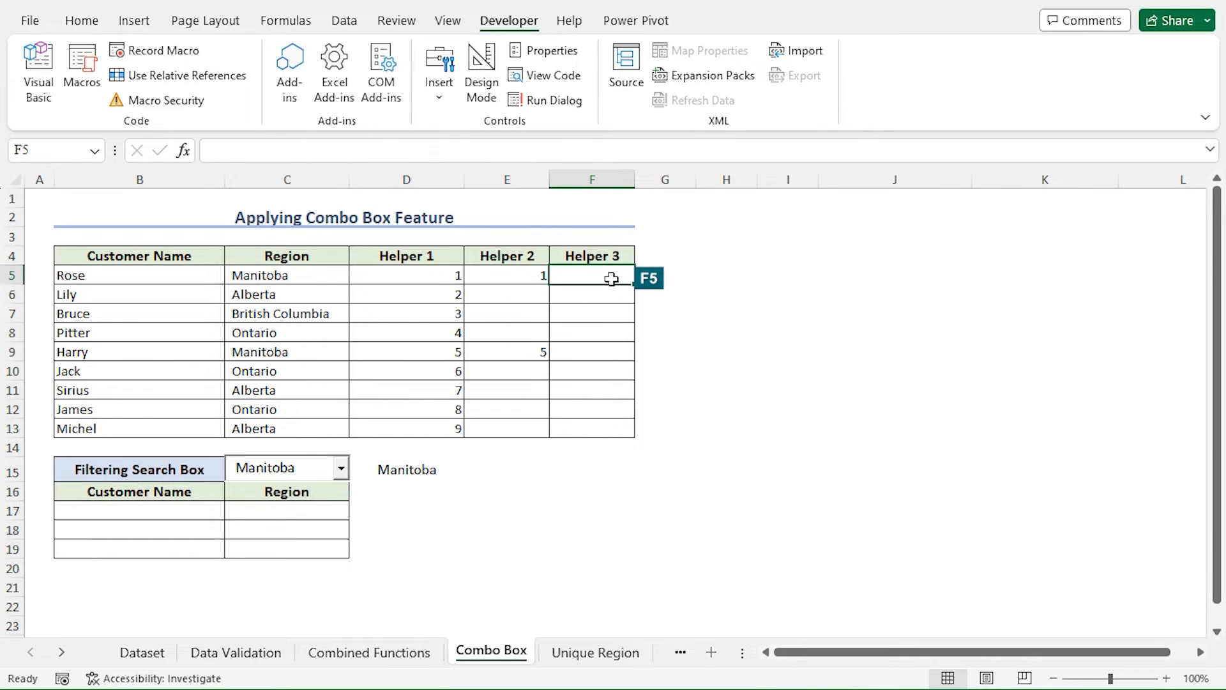
pyautogui.write('=ifer')
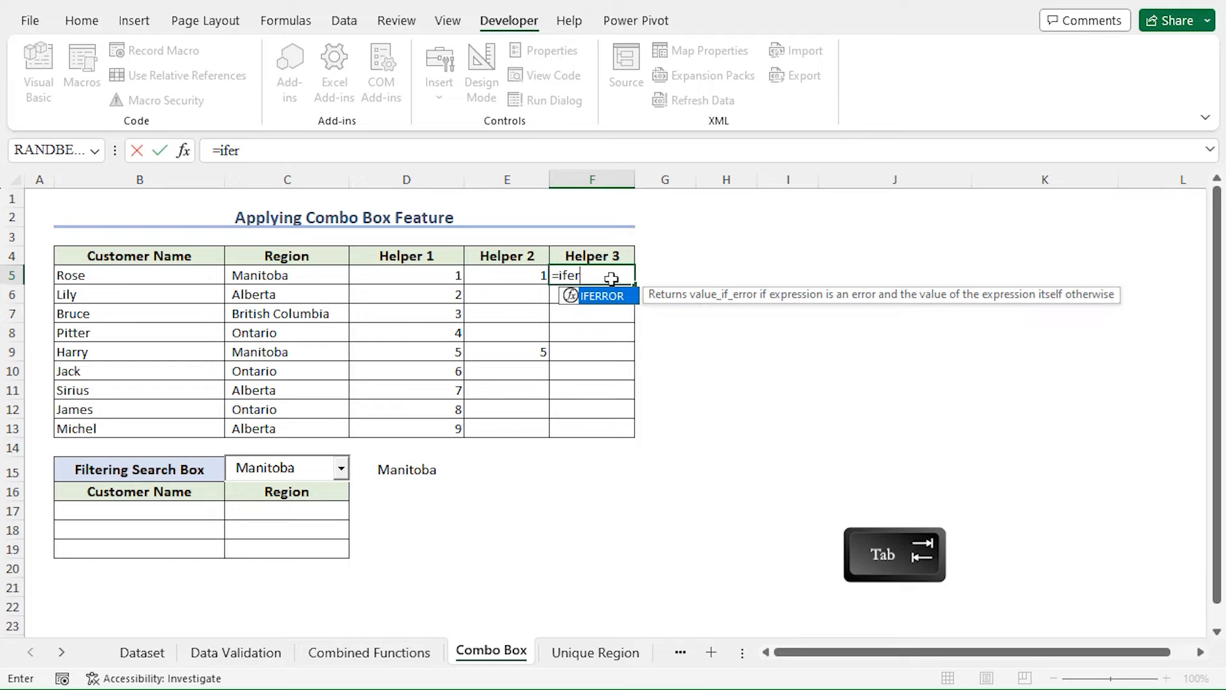
pyautogui.press('Tab')
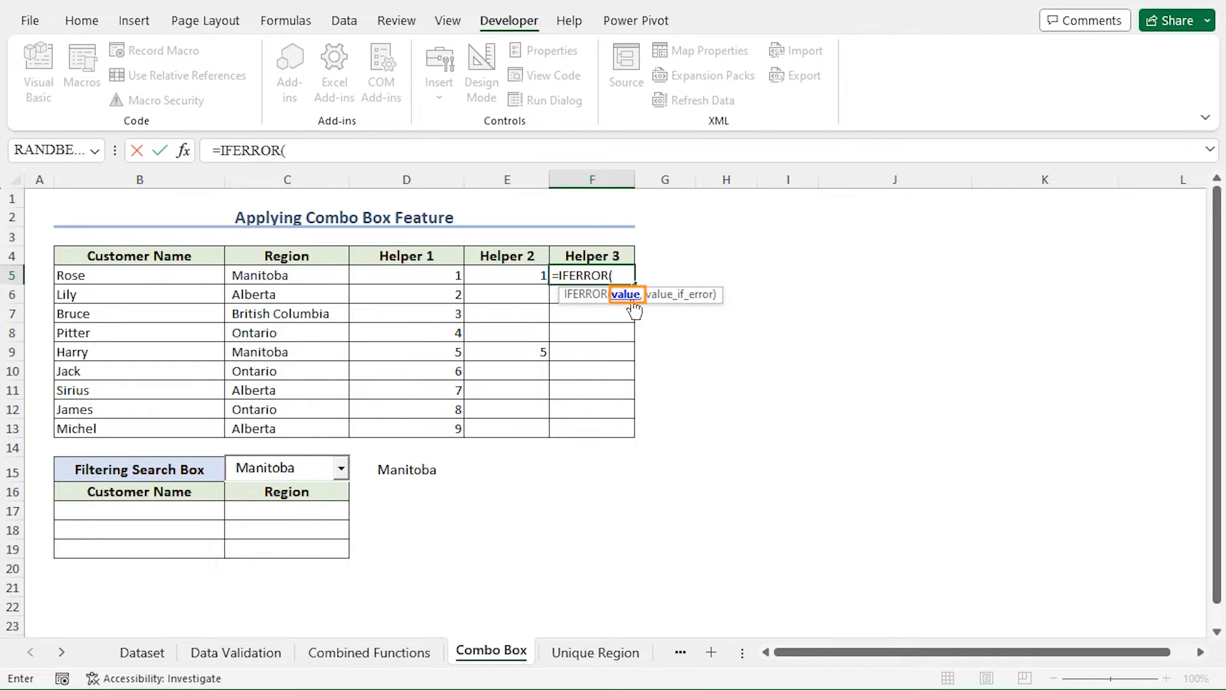
pyautogui.write('sma')
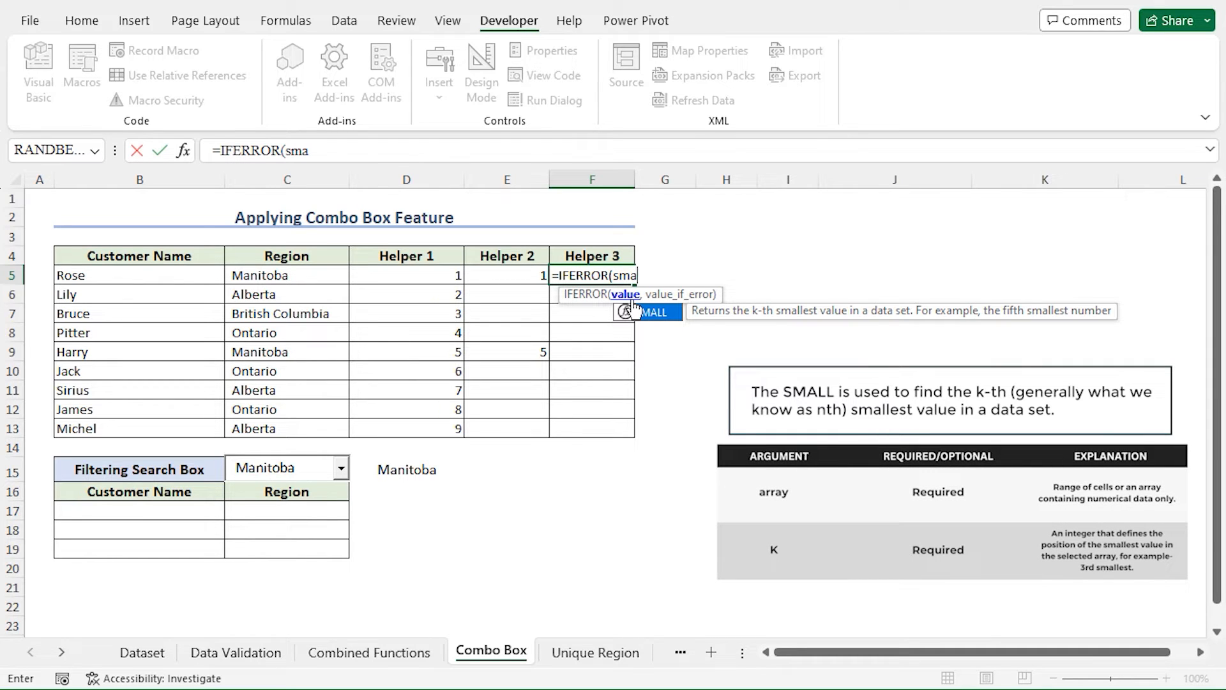
pyautogui.press('Tab')
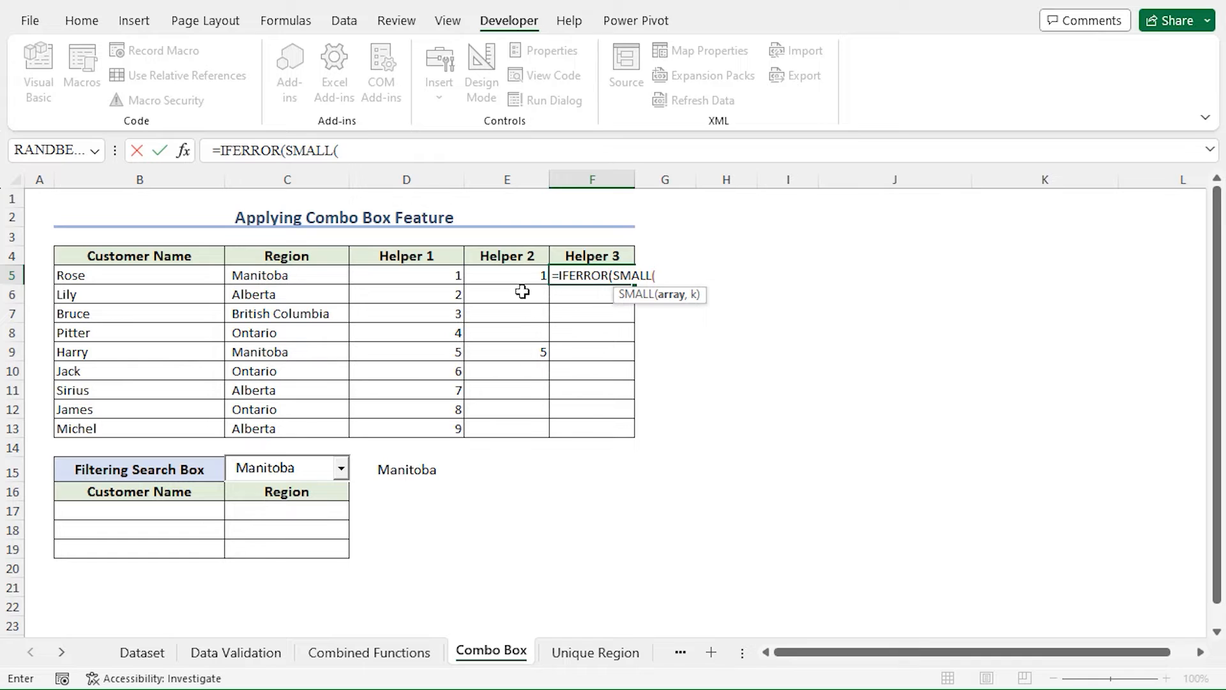
pyautogui.moveTo(512, 275); pyautogui.dragTo(526, 424)
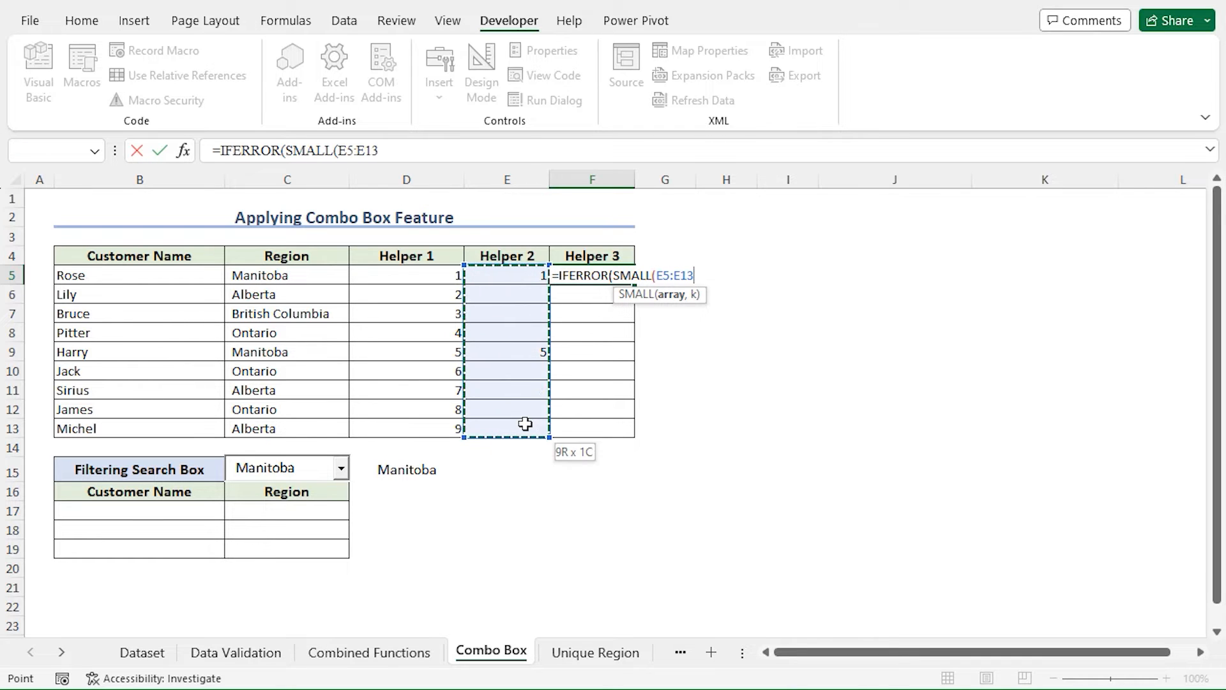
pyautogui.press('F4')
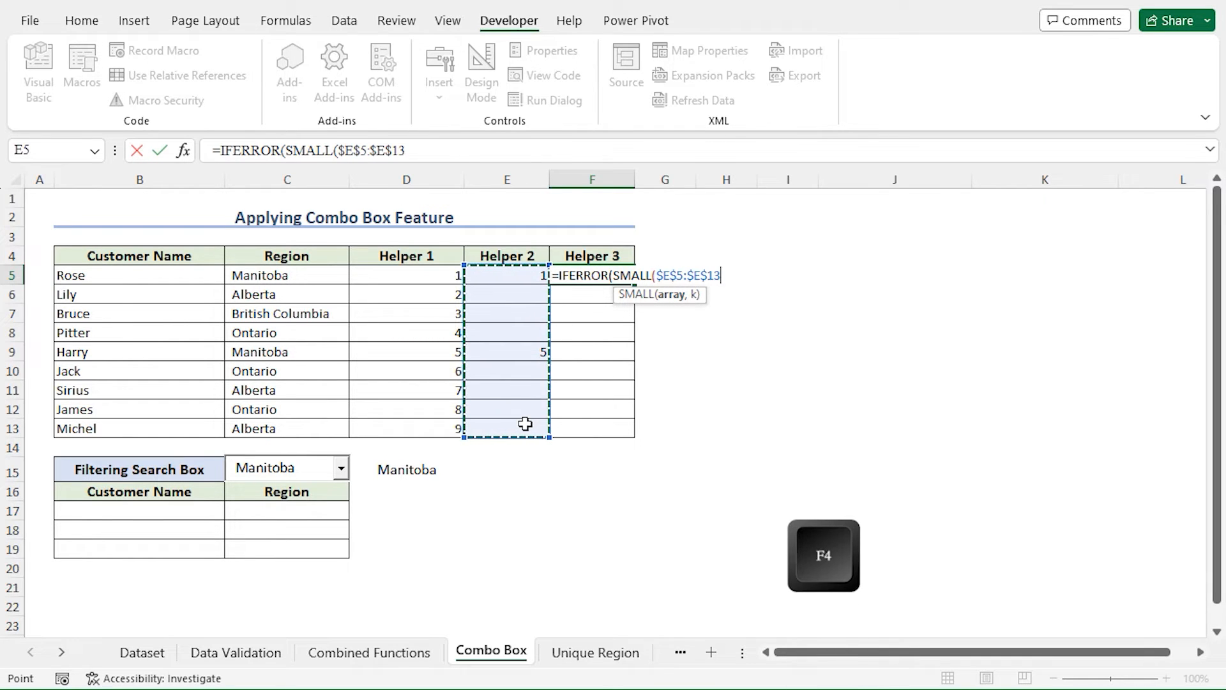
pyautogui.write(',')
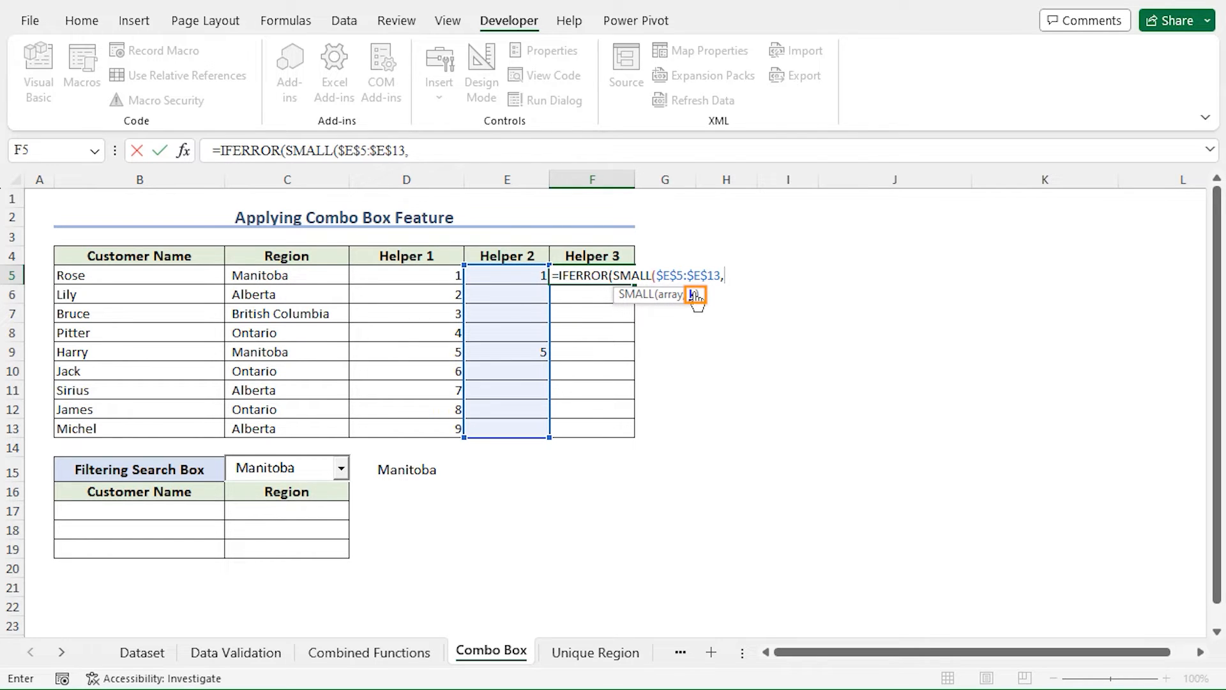
# - Add ROWS($E$5:E5) as the SMALL function's k argument in the F5 formula and close the SMALL function
pyautogui.write('rows')
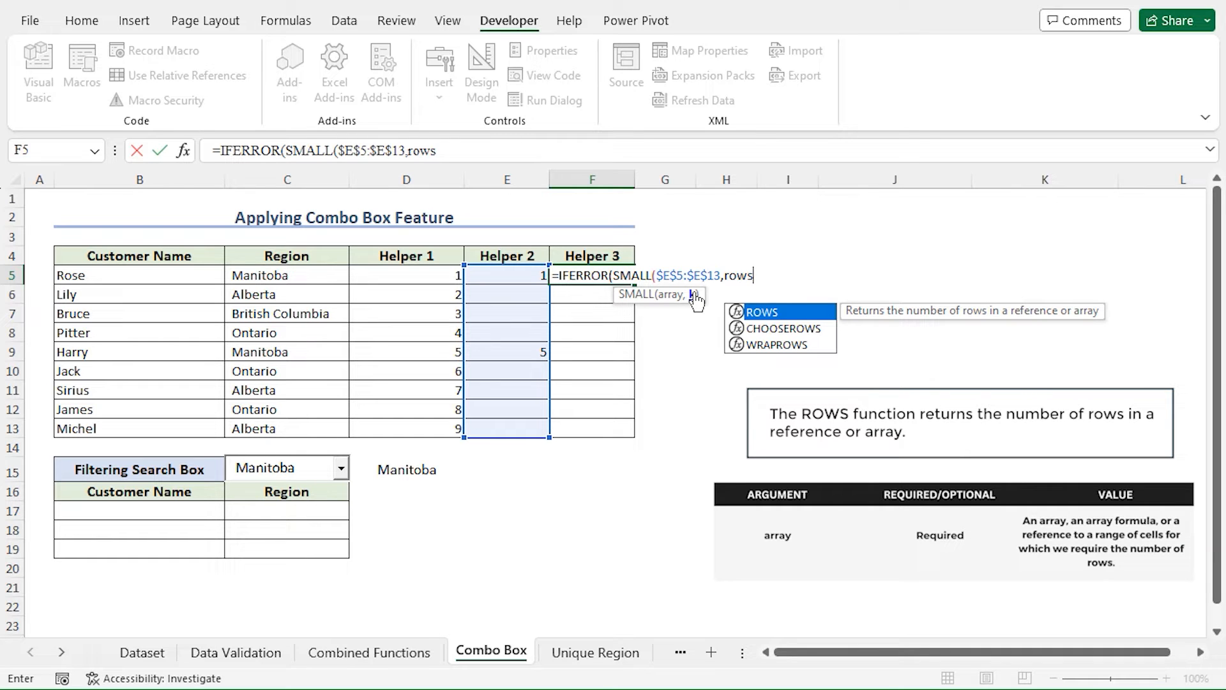
pyautogui.press('Tab')
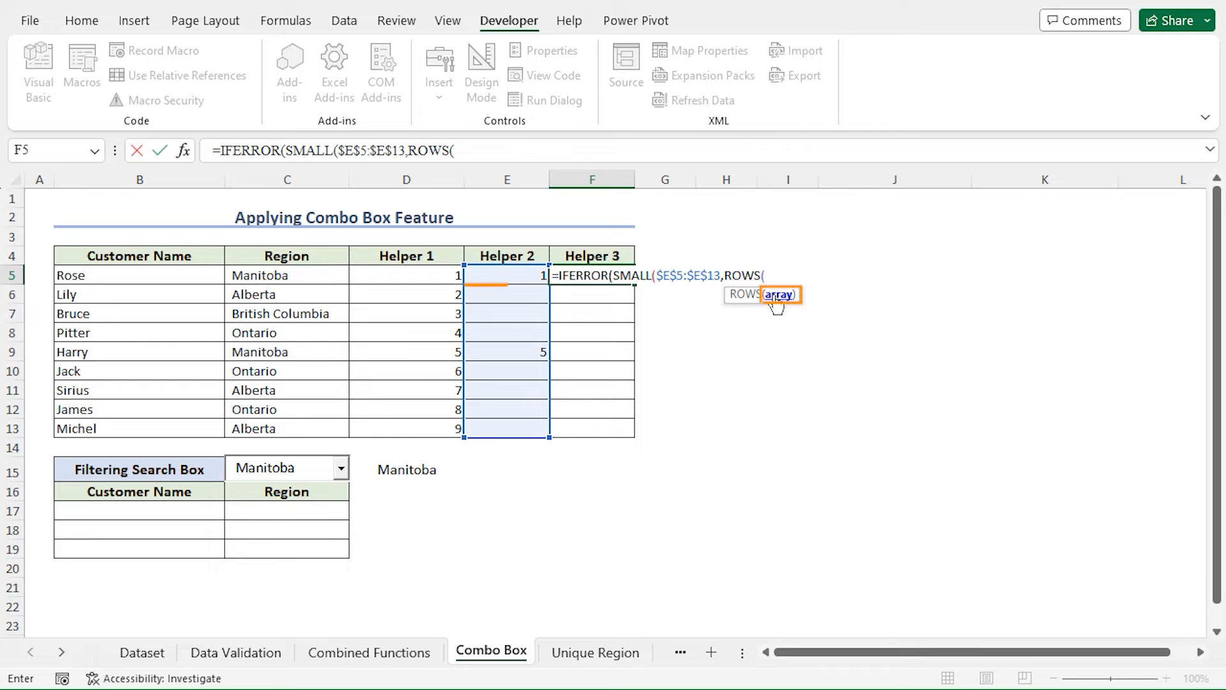
pyautogui.click(519, 273)
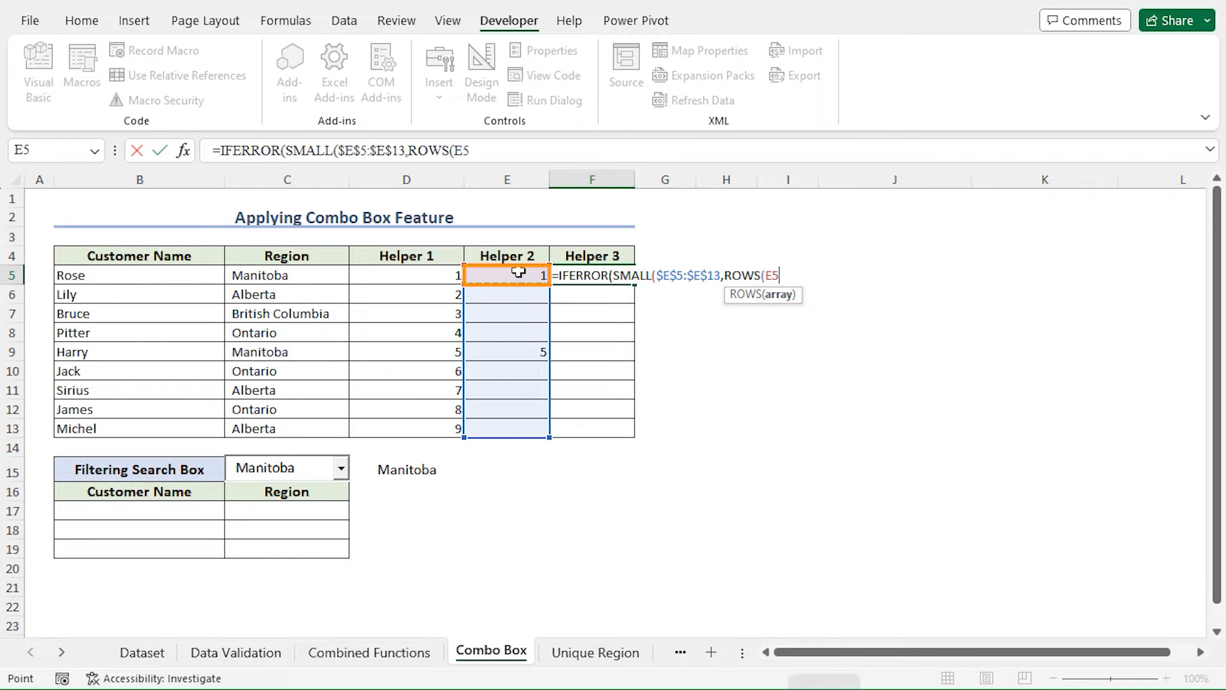
pyautogui.press('F4')
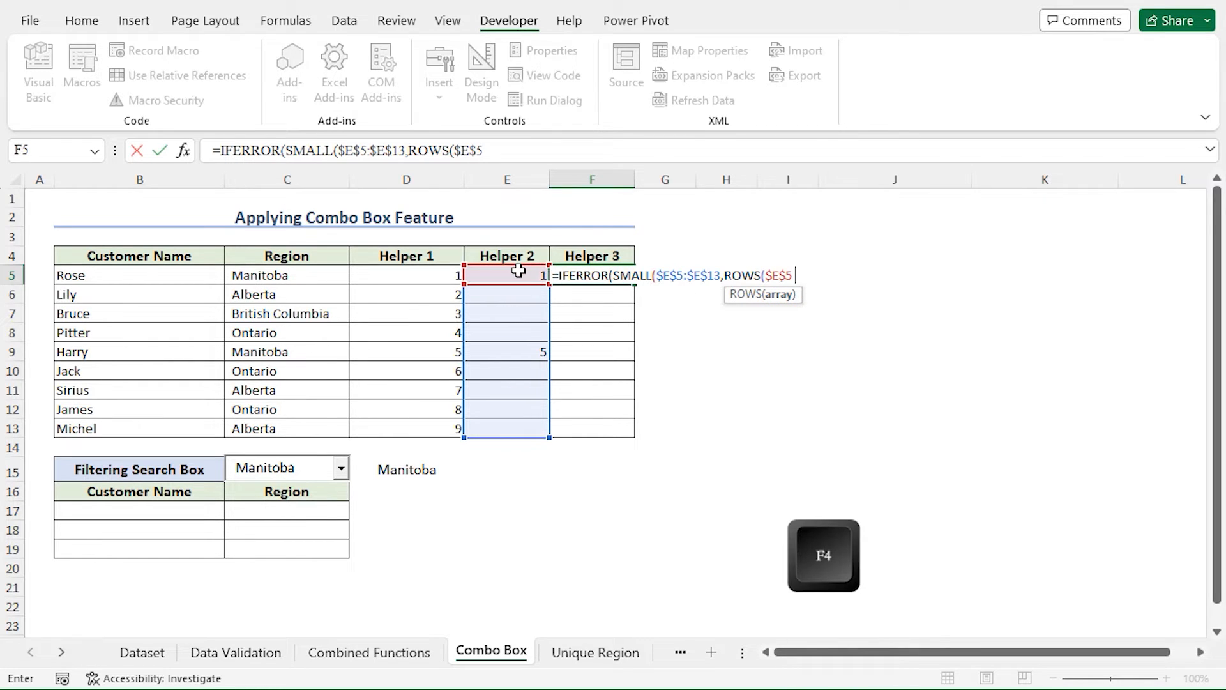
pyautogui.write(':')
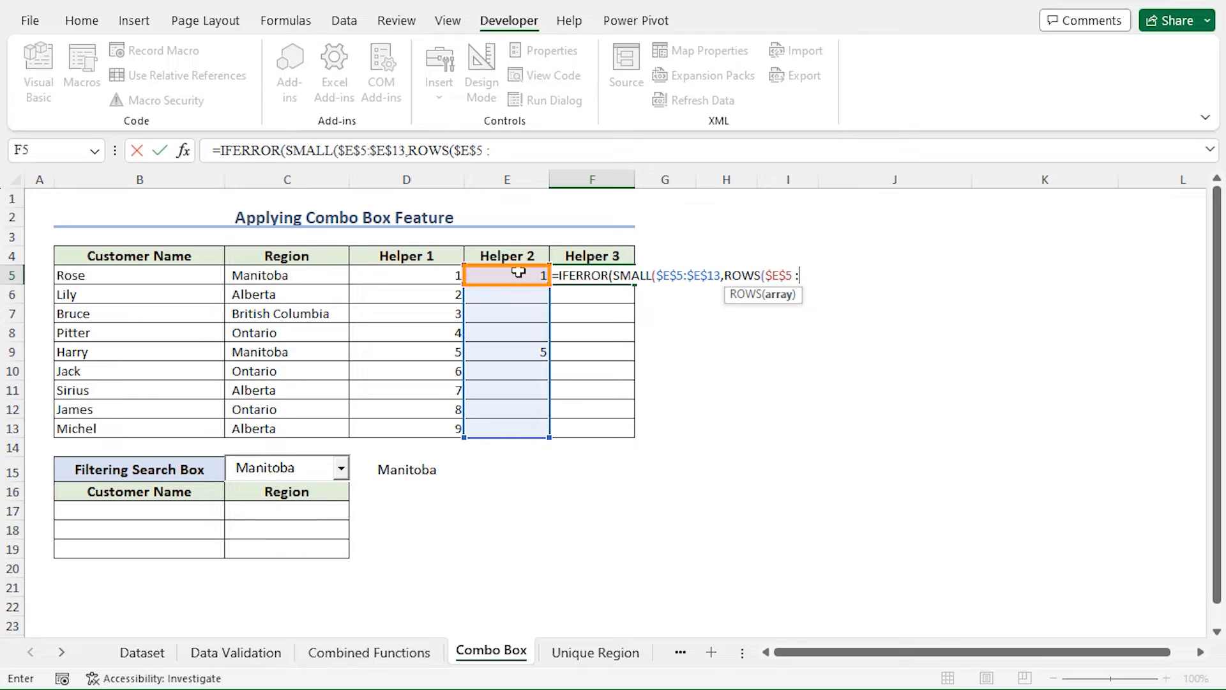
pyautogui.click(519, 272)
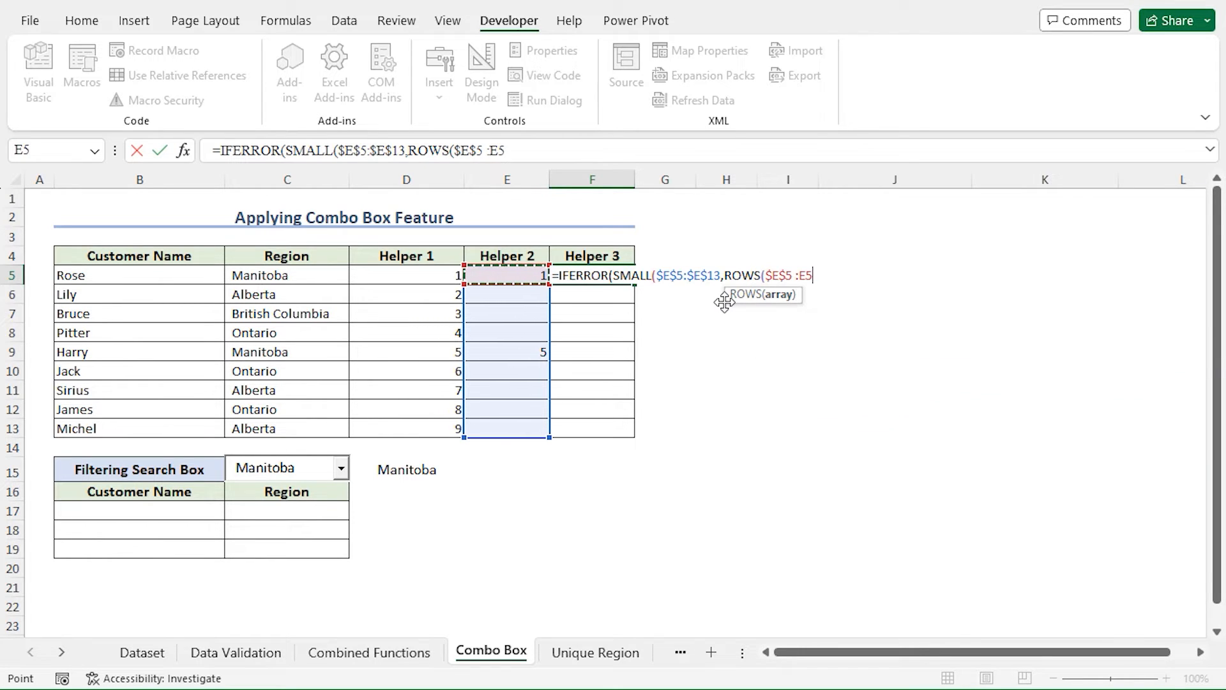
pyautogui.write(')')
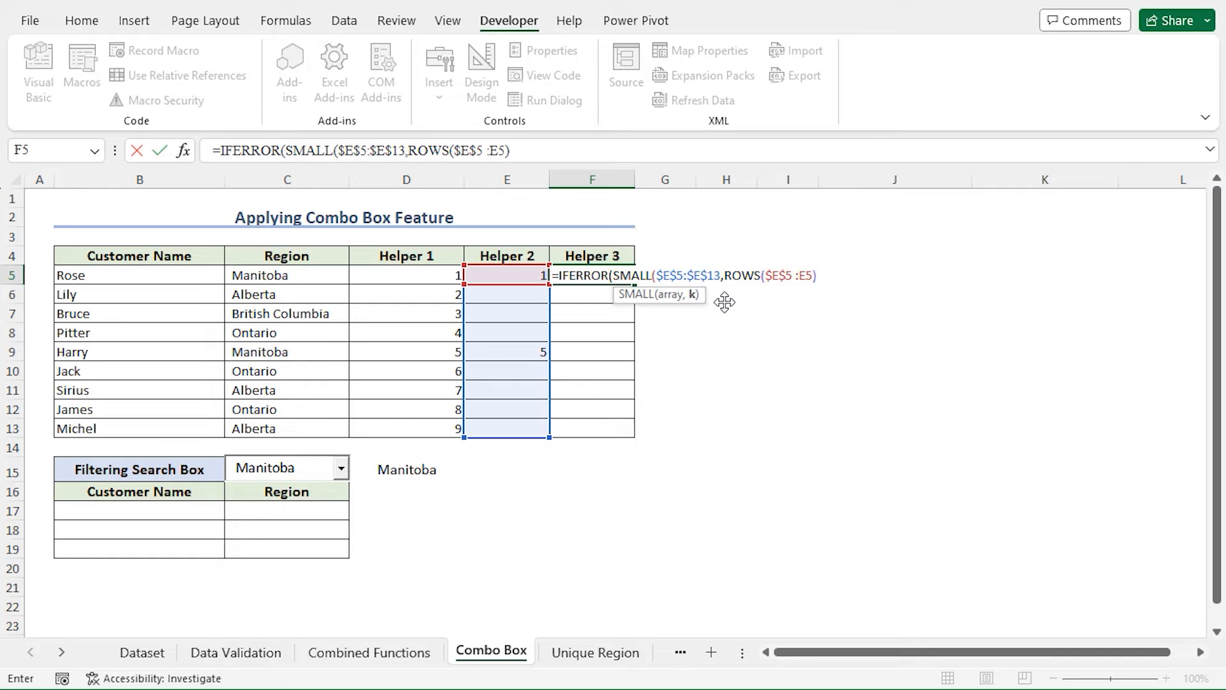
pyautogui.write(')')
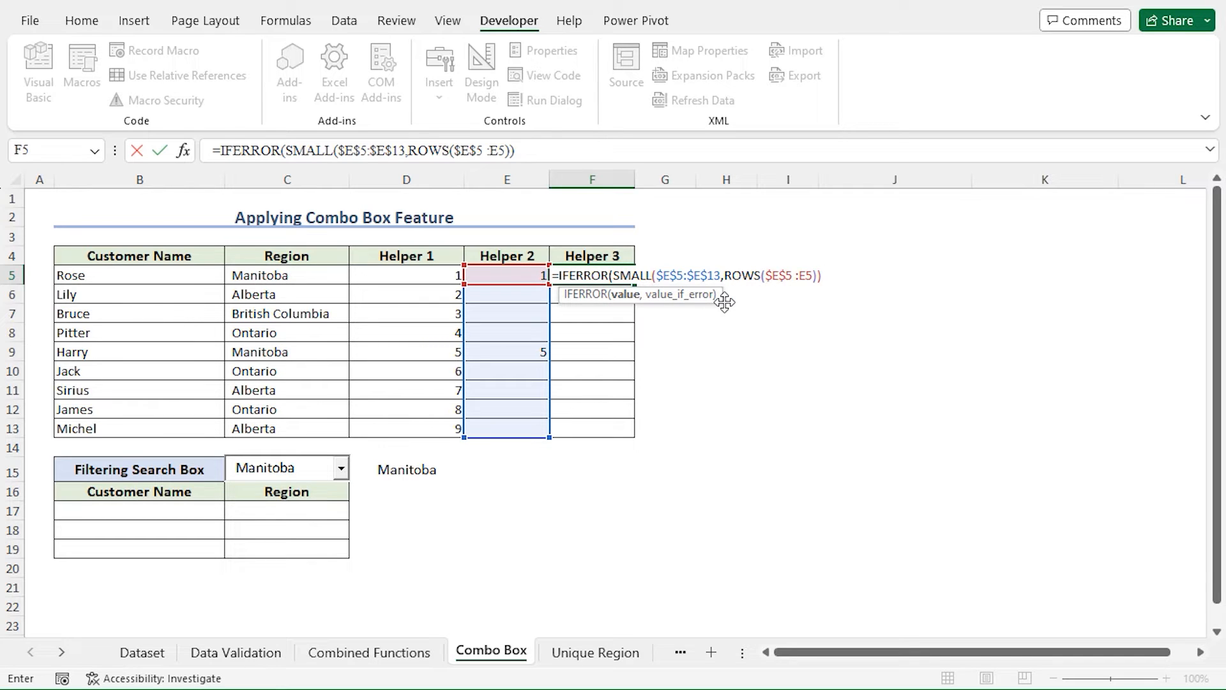
# - Complete the F5 formula with "" as the value if error, and fill it down the Helper 3 column to F13
pyautogui.write(',')
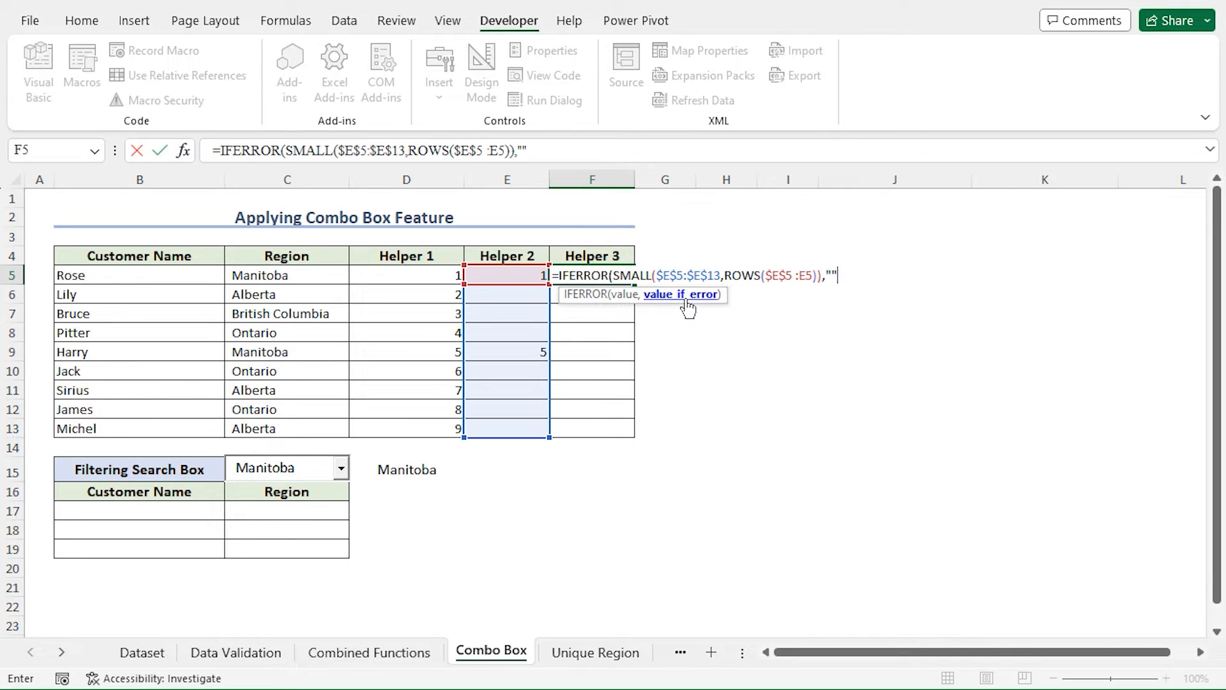
pyautogui.write('"")')
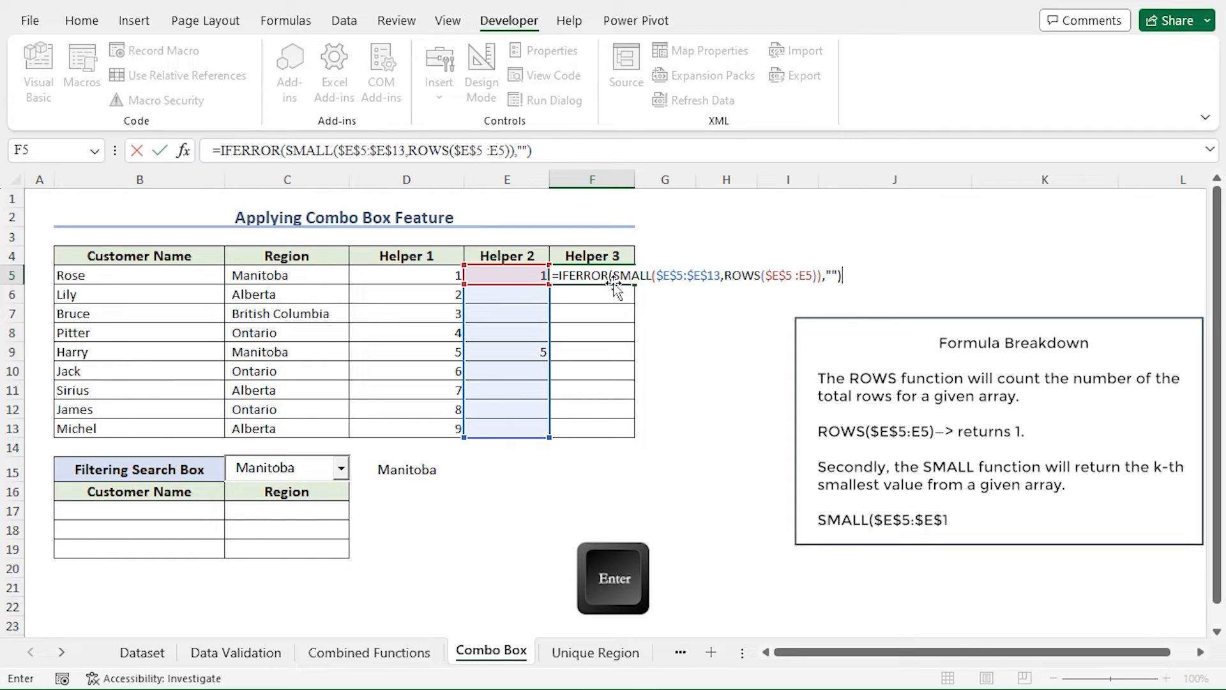
pyautogui.press('Return')
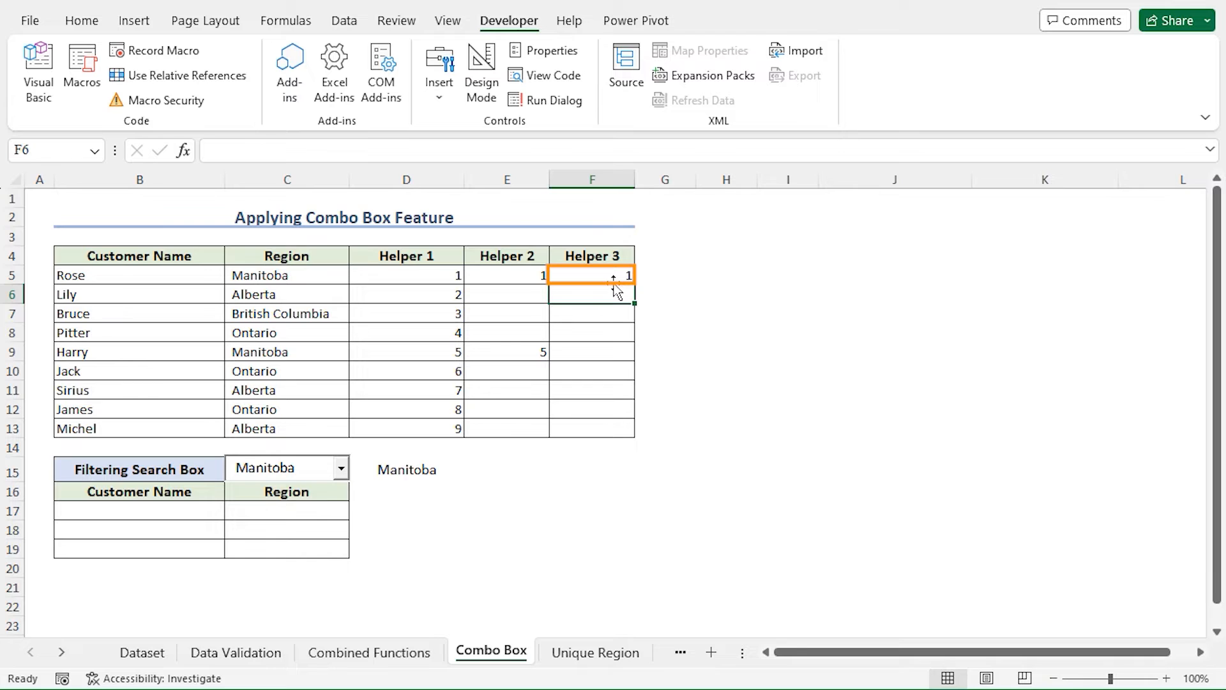
pyautogui.click(612, 277)
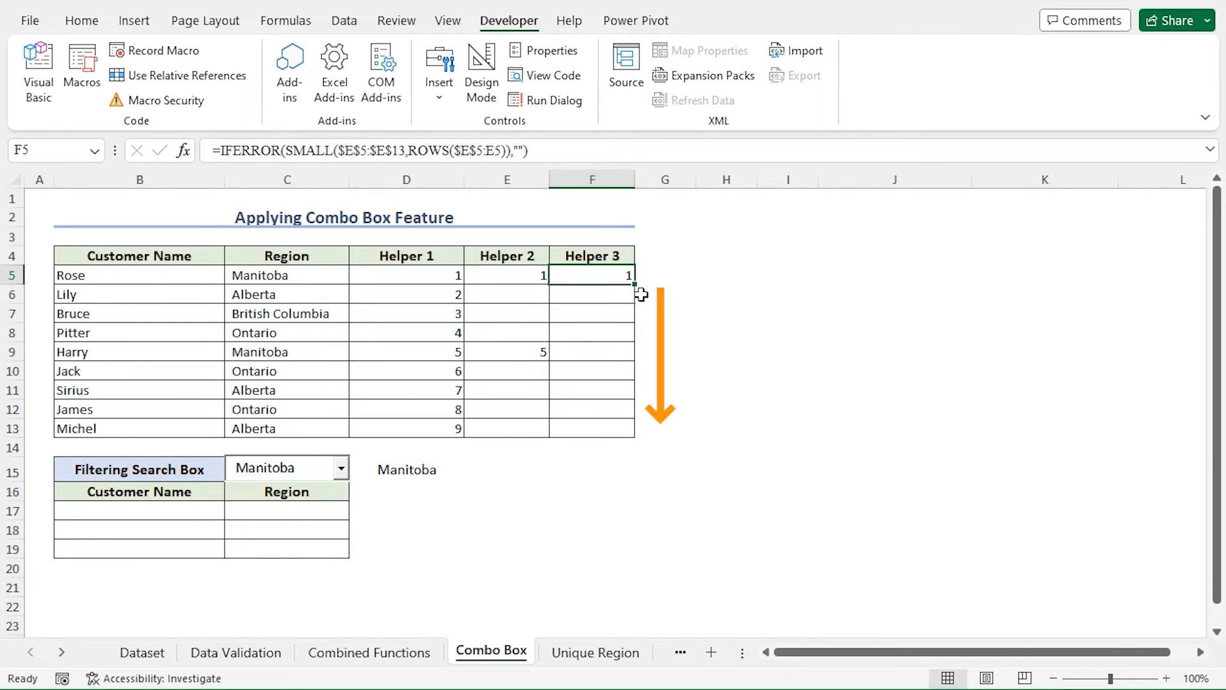
pyautogui.moveTo(634, 282); pyautogui.dragTo(634, 437)
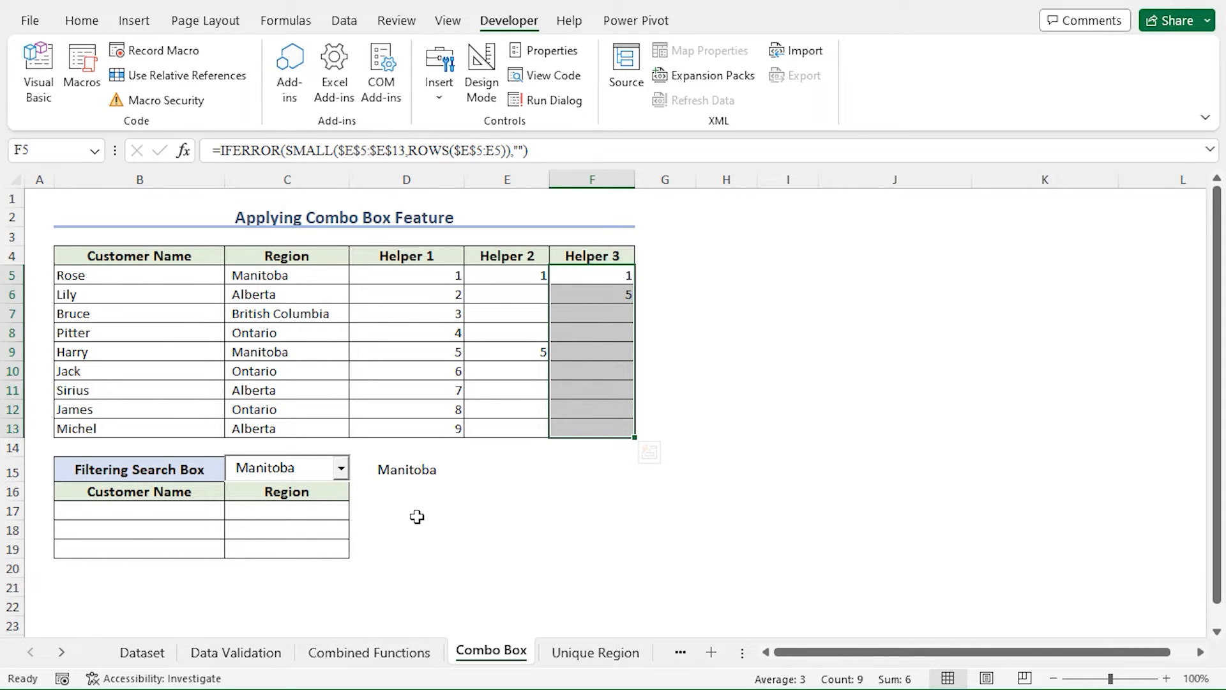
# - Choose Ontario in the combo box and begin the Customer Name result formula in B17 with =IFERROR(INDEX(
pyautogui.click(341, 469)
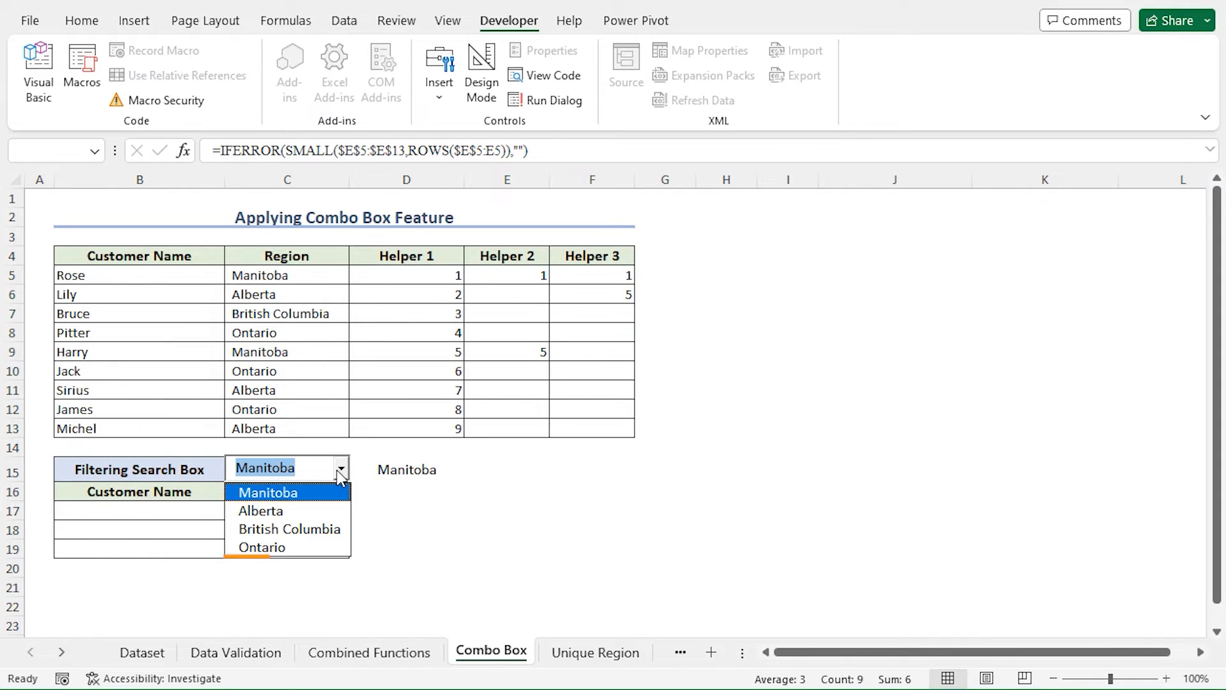
pyautogui.click(320, 547)
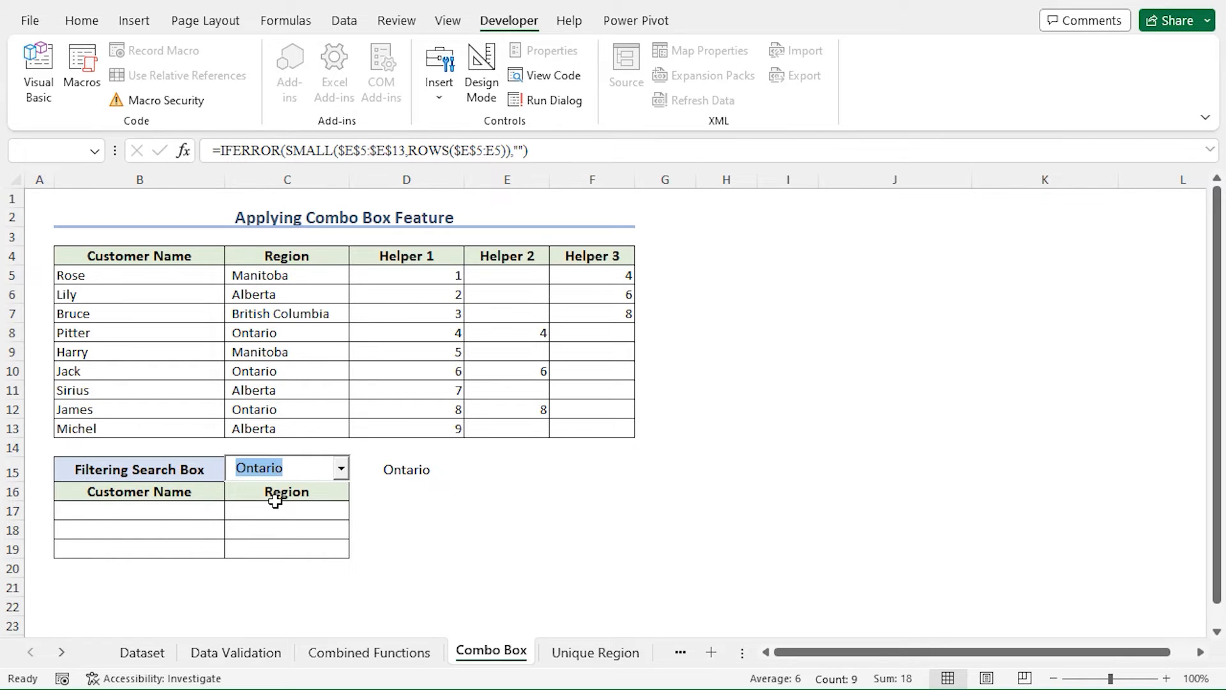
pyautogui.click(165, 510)
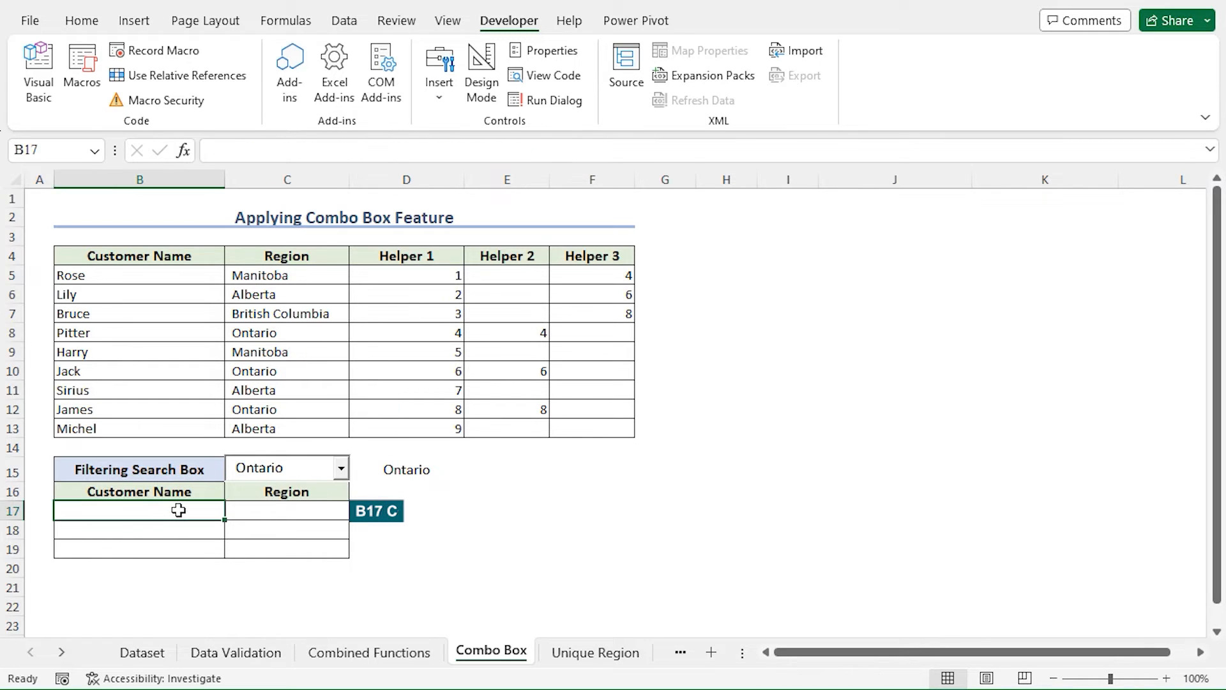
pyautogui.write('=')
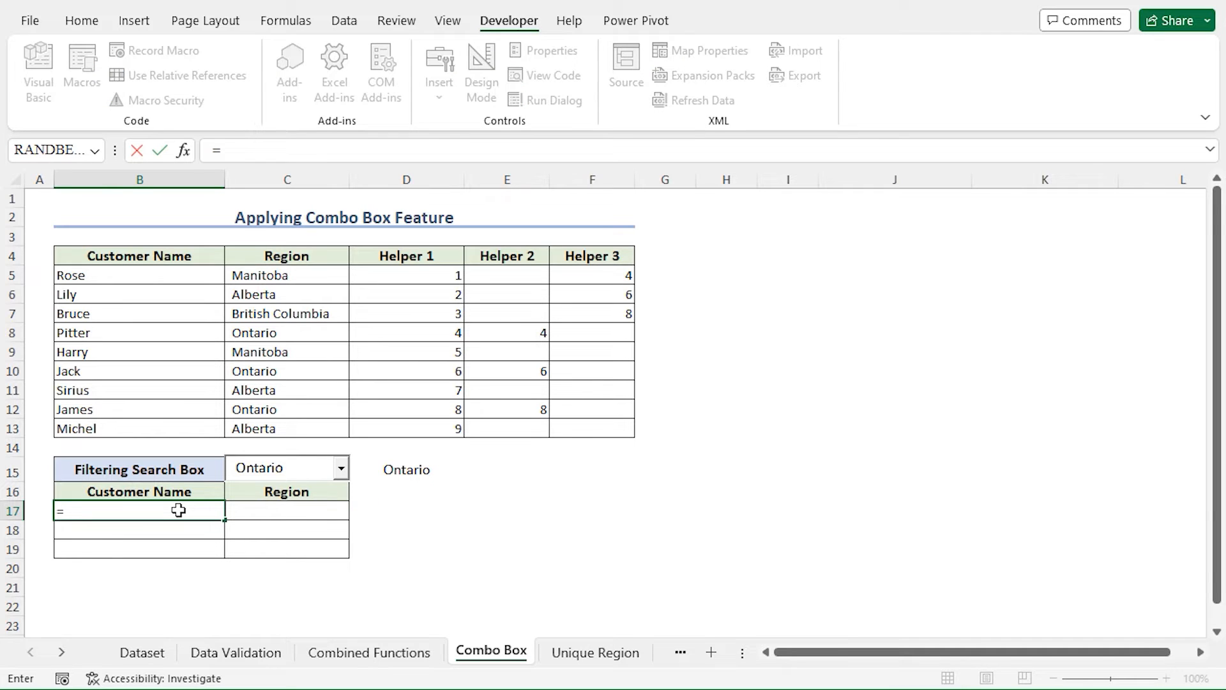
pyautogui.write('IFERROR(')
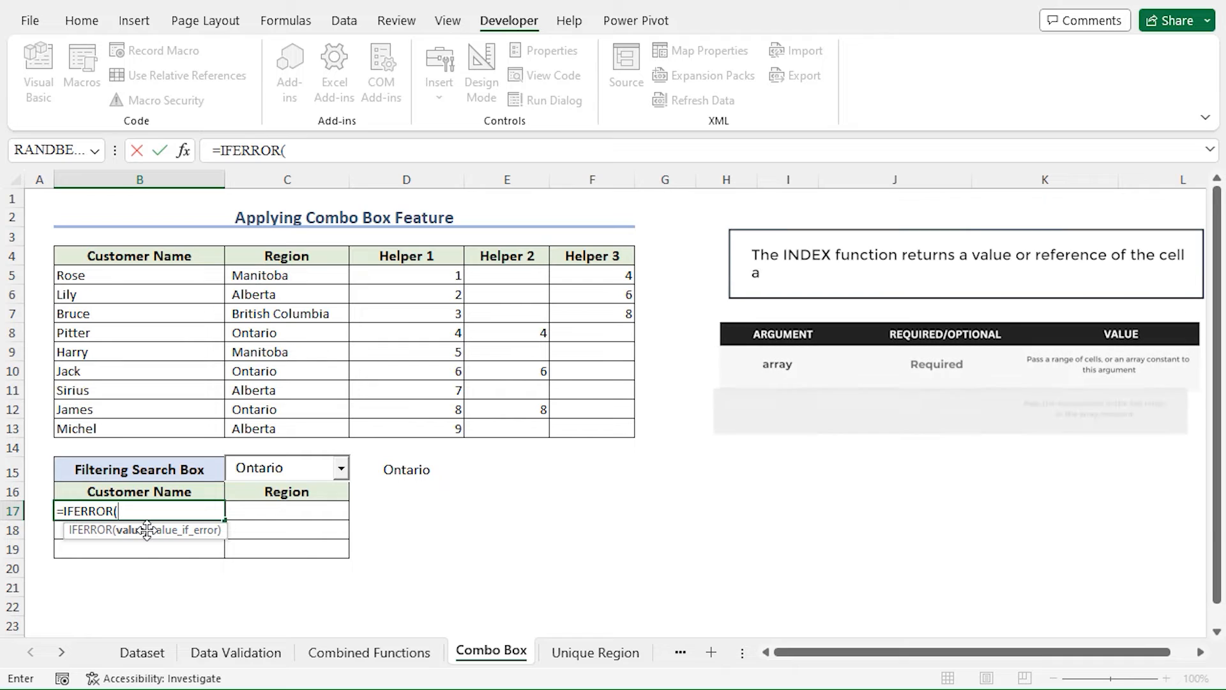
pyautogui.write('In')
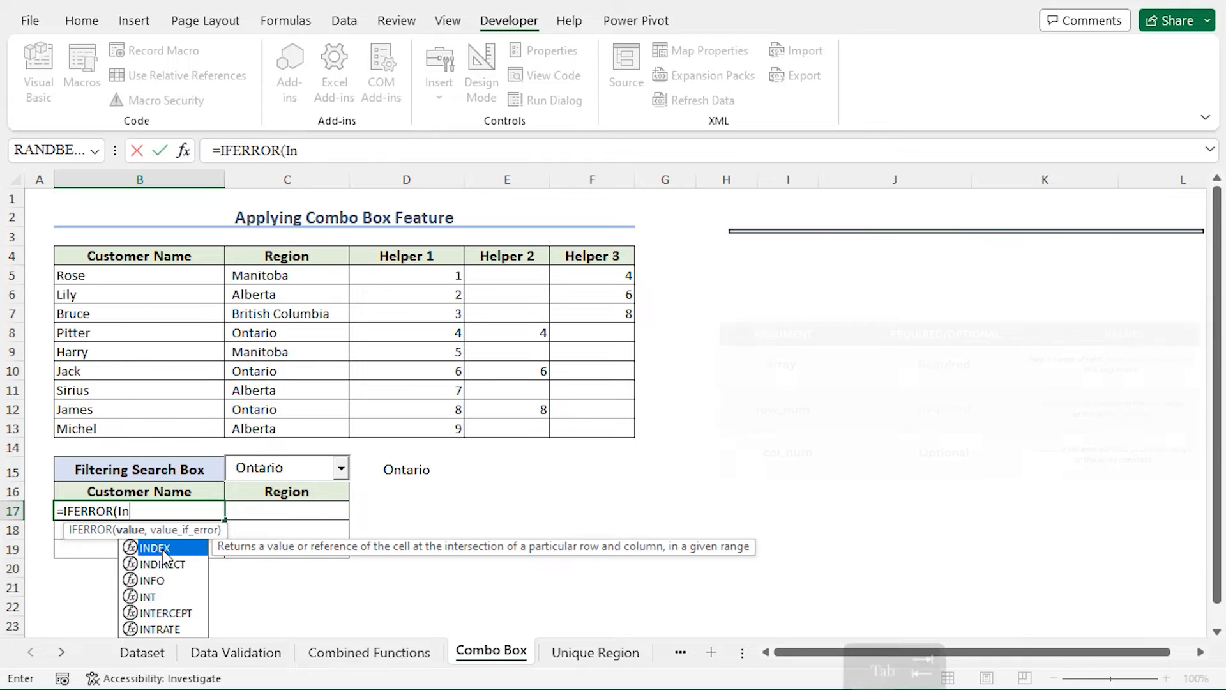
pyautogui.press('Tab')
pyautogui.press('Tab')
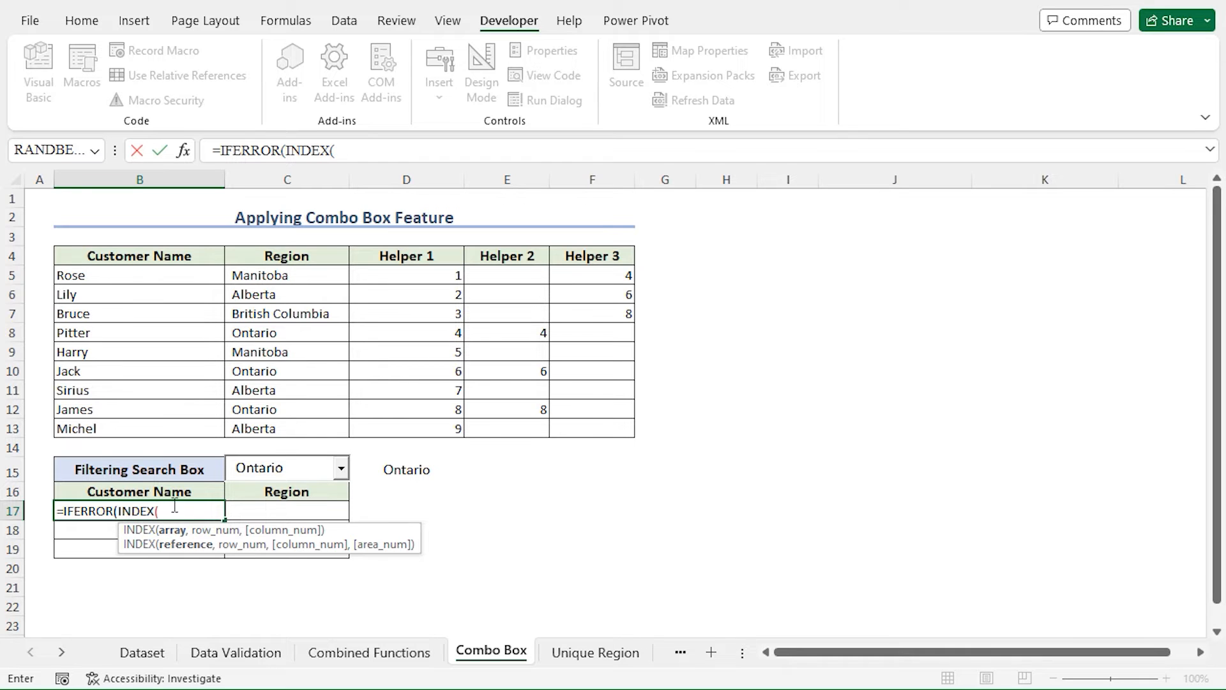
# - Add $B$5:$C$13 as the INDEX array and $F5 as its row number in the B17 formula
pyautogui.moveTo(125, 276); pyautogui.dragTo(295, 428)
pyautogui.press('F4')
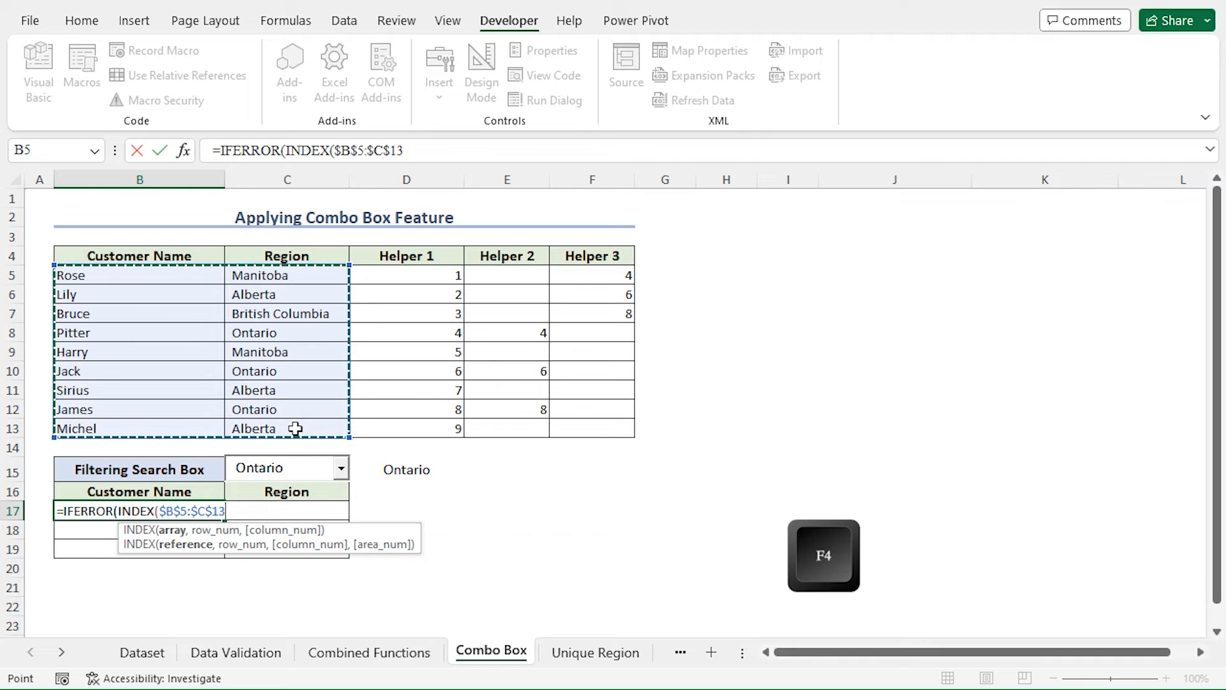
pyautogui.write(',')
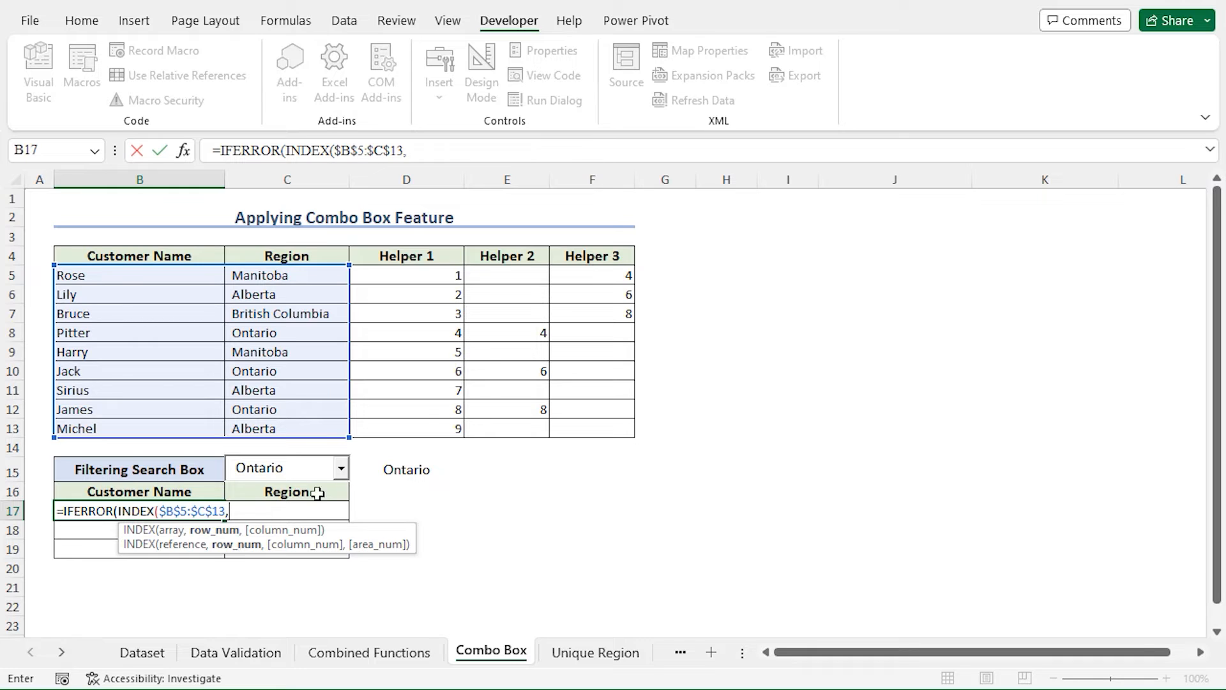
pyautogui.click(593, 275)
pyautogui.press('F4')
pyautogui.press('F4')
pyautogui.press('F4')
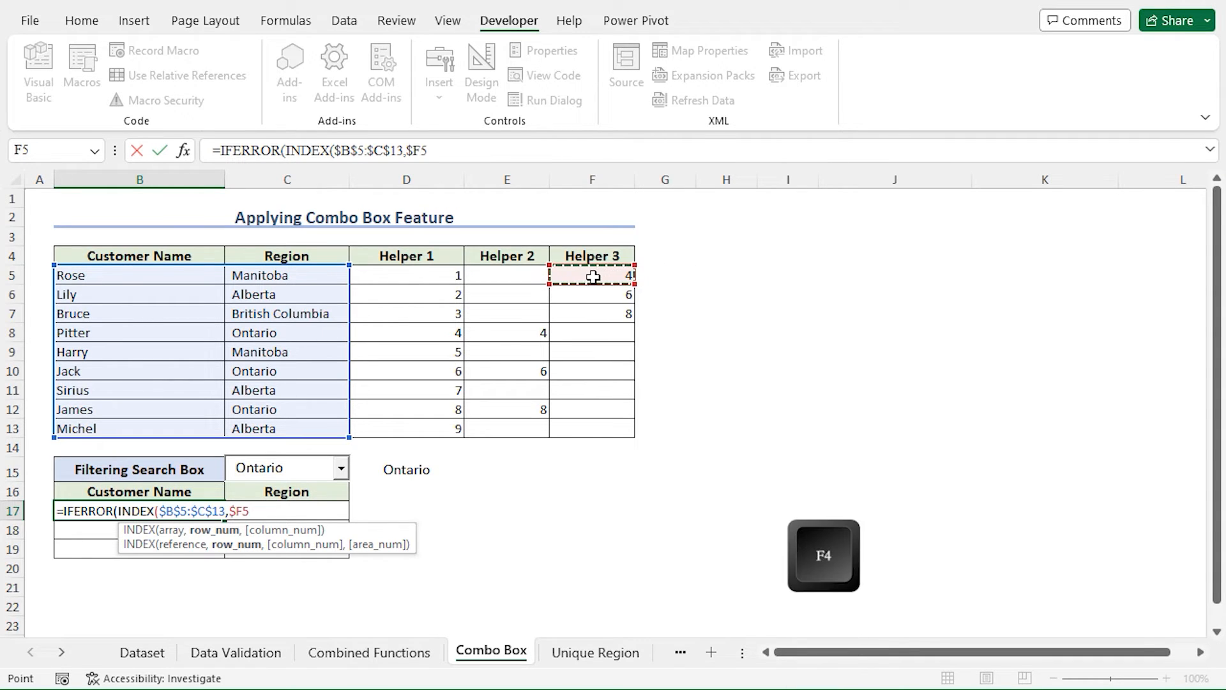
pyautogui.write(',')
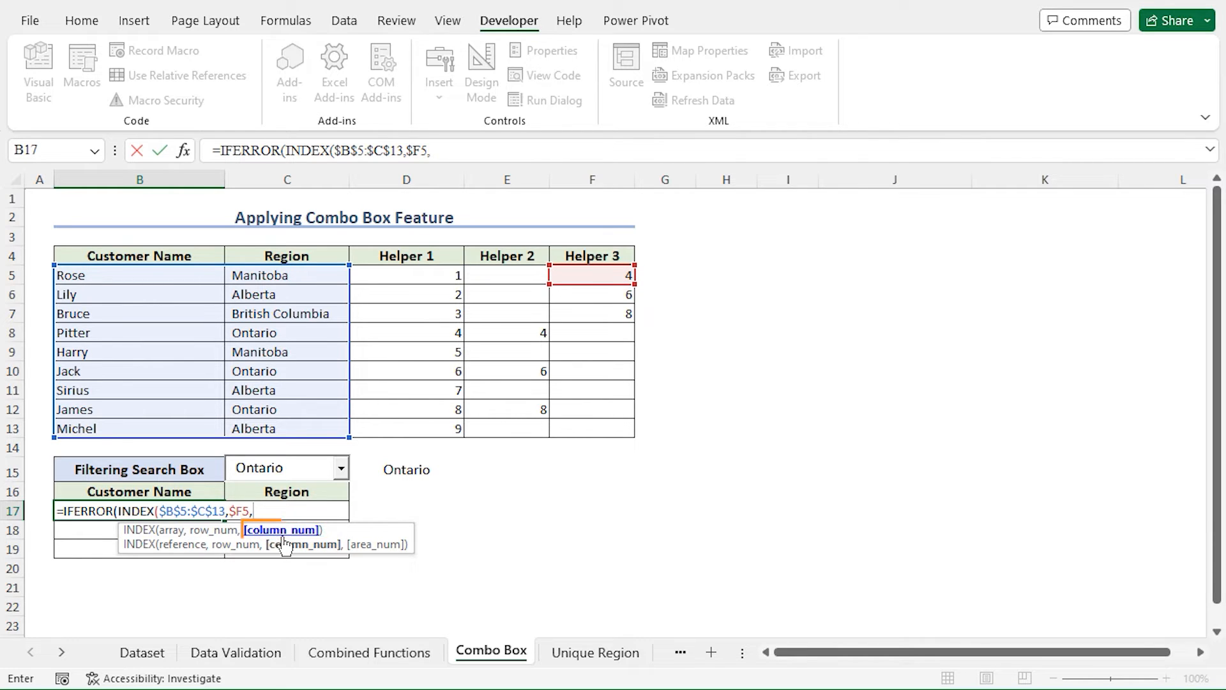
# - Add COLUMNS($B$5:B5) as the INDEX column number in the B17 formula
pyautogui.write('columns')
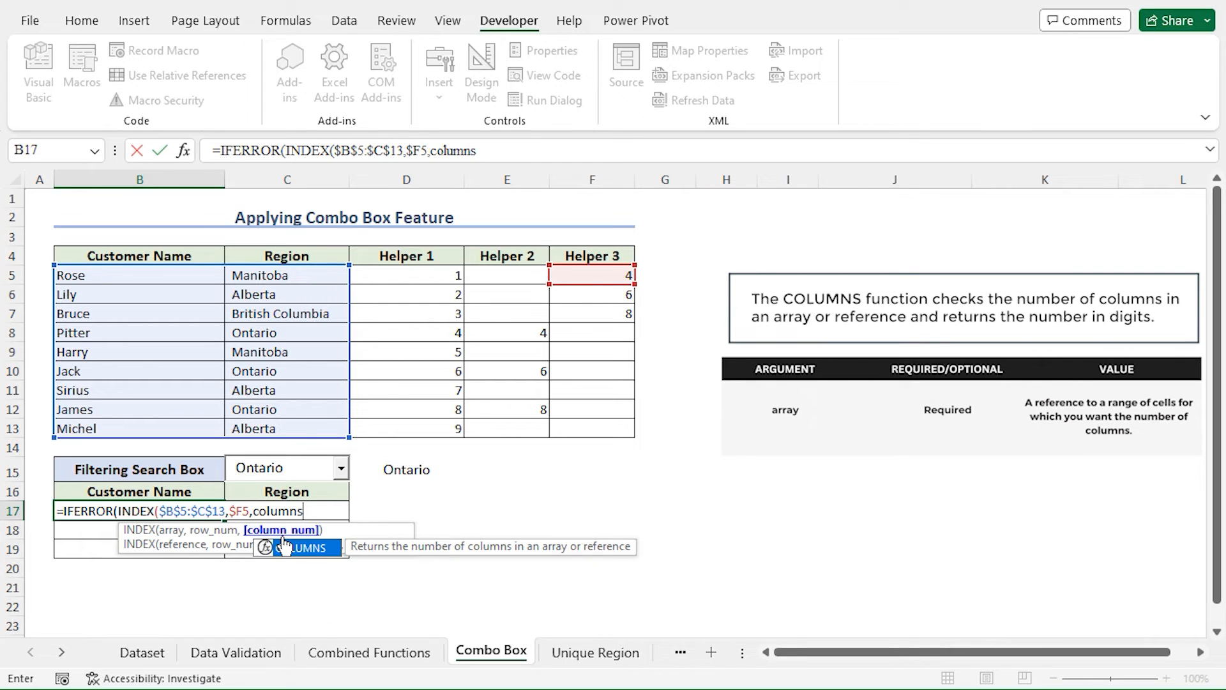
pyautogui.doubleClick(283, 544)
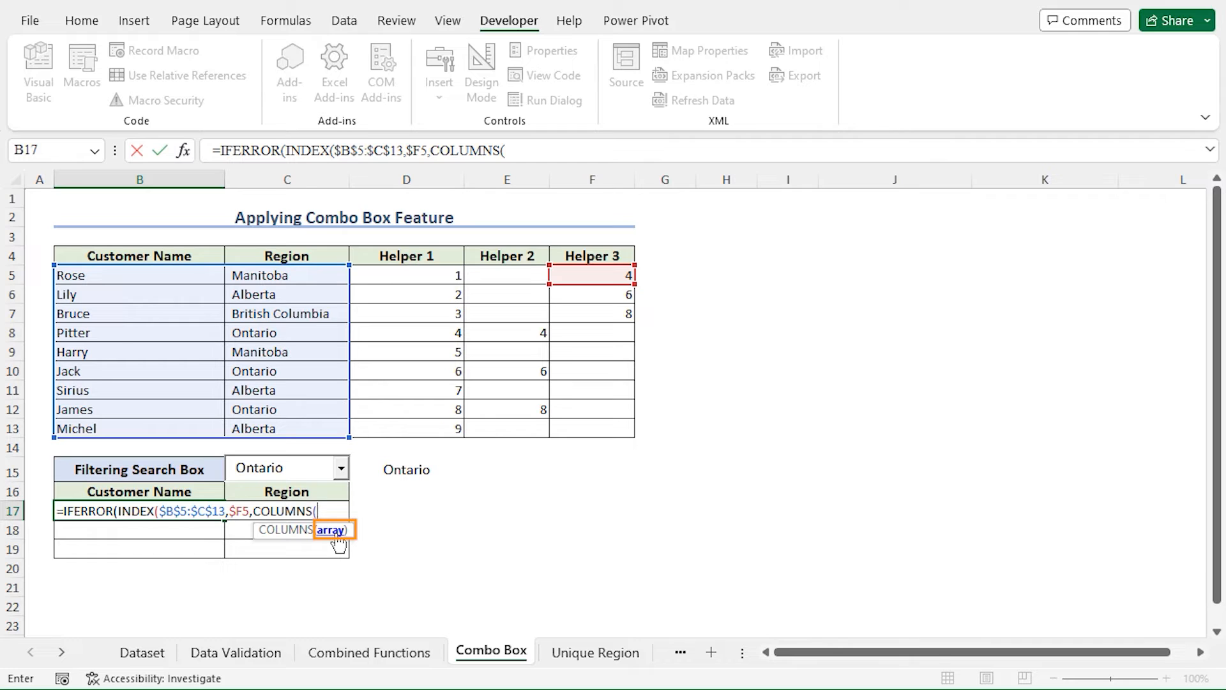
pyautogui.click(138, 271)
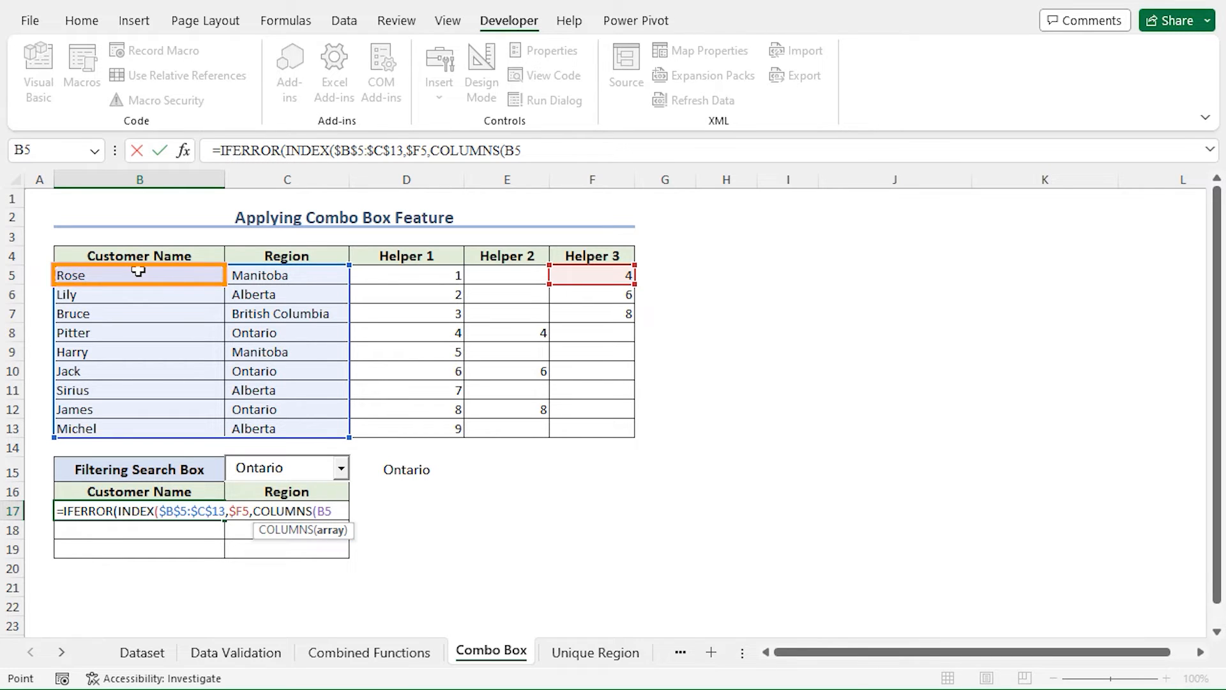
pyautogui.press('F4')
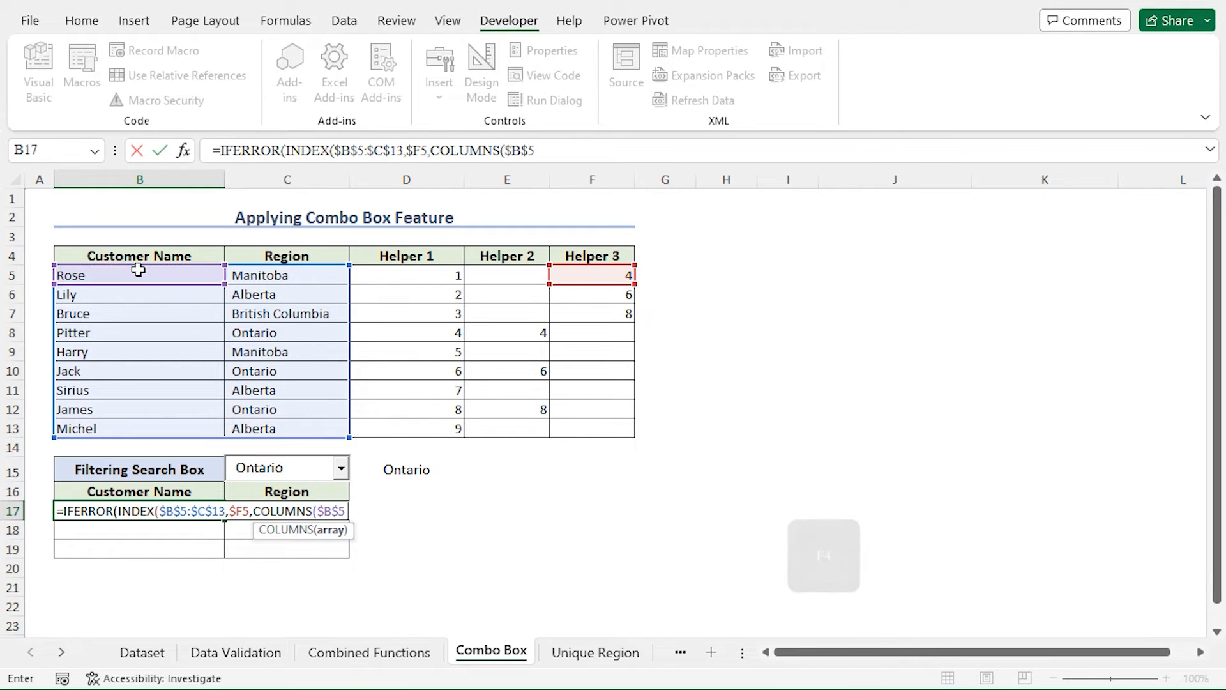
pyautogui.write(':')
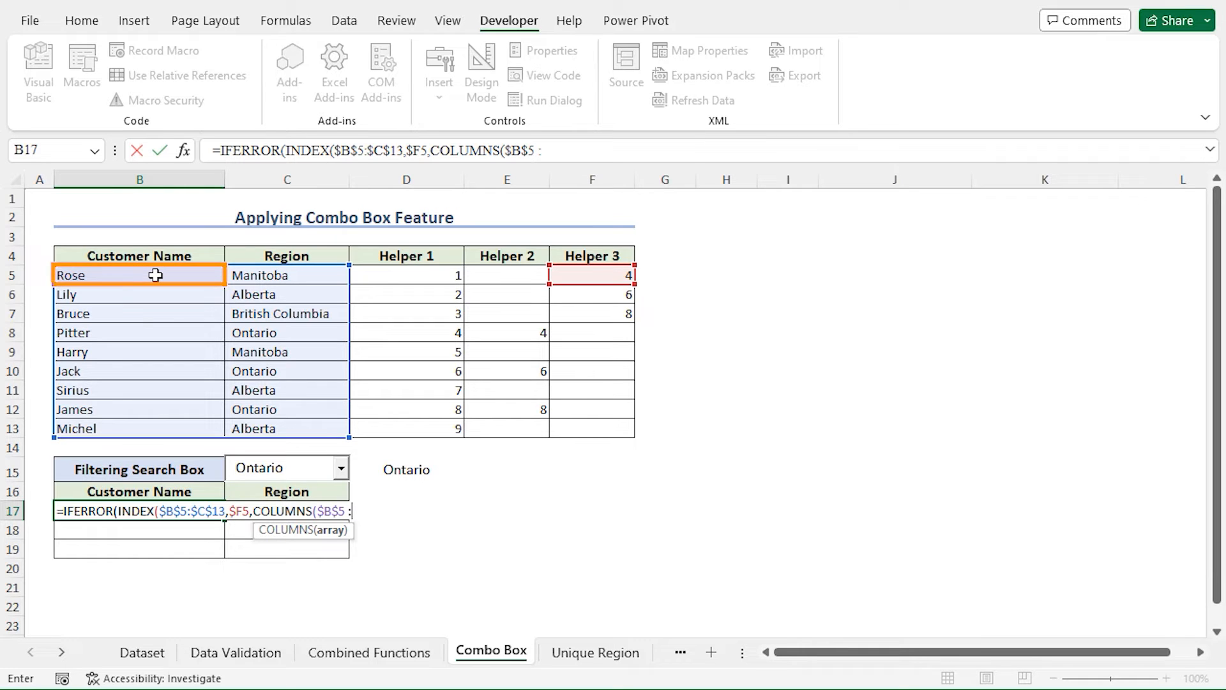
pyautogui.click(156, 275)
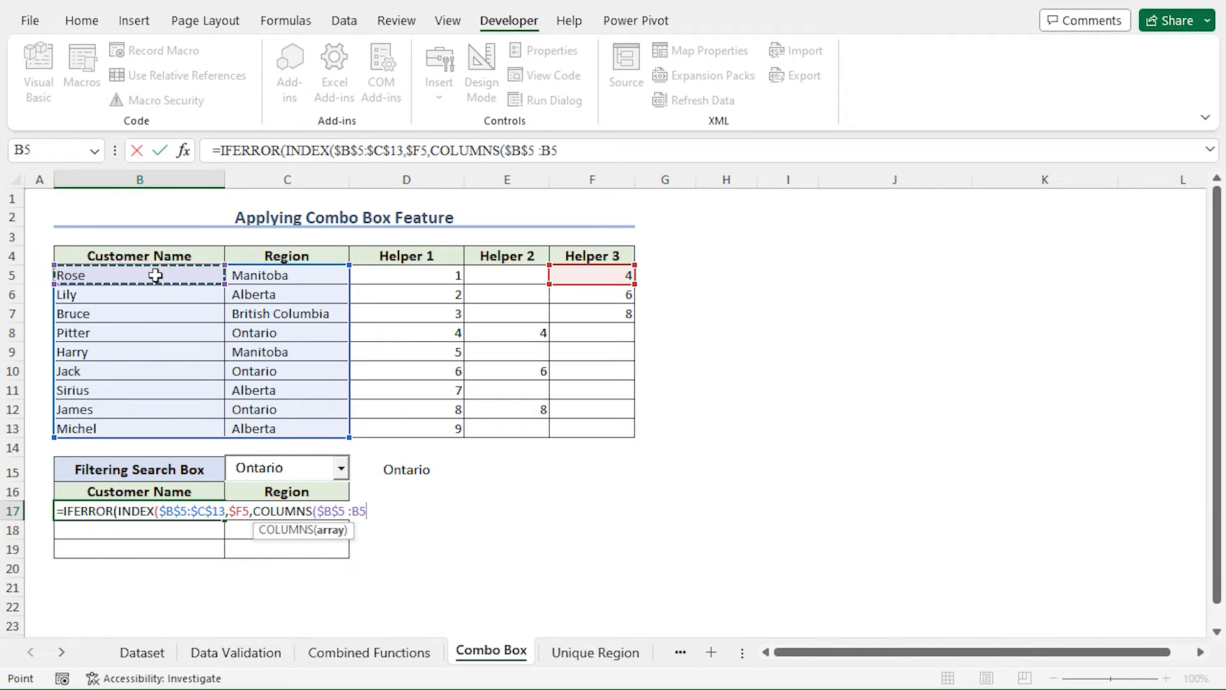
pyautogui.write(')')
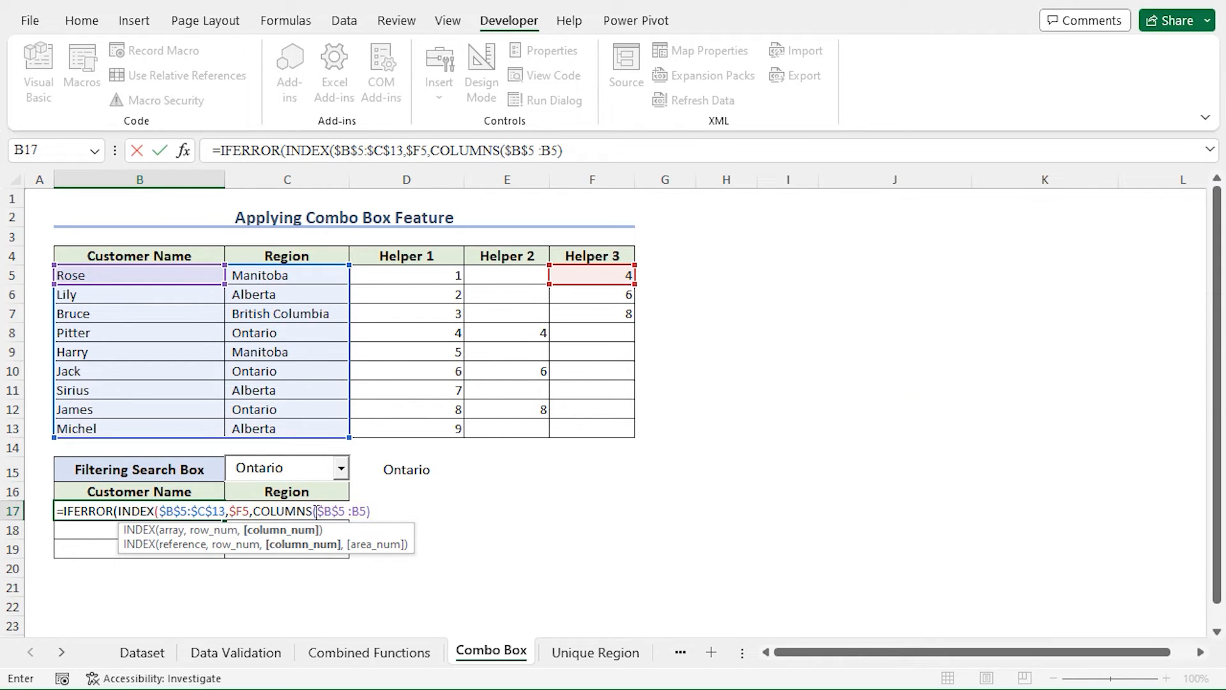
# - Close the INDEX function and complete the B17 formula with "" as the value if error
pyautogui.write('),')
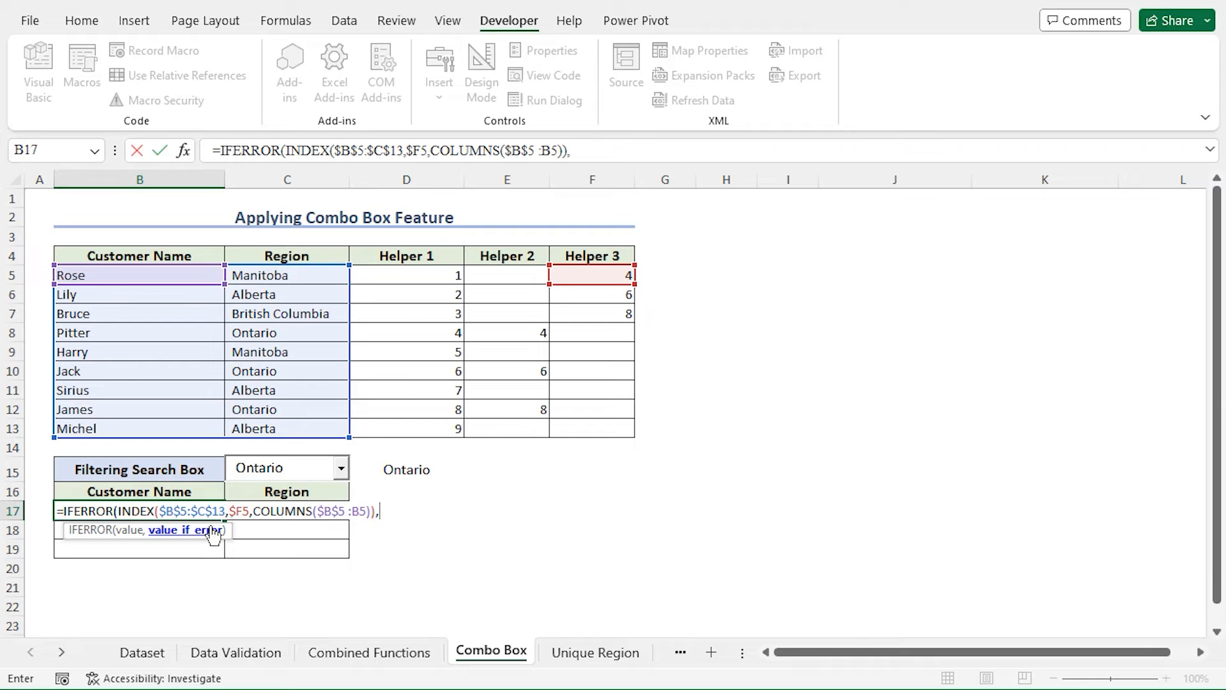
pyautogui.write('"")')
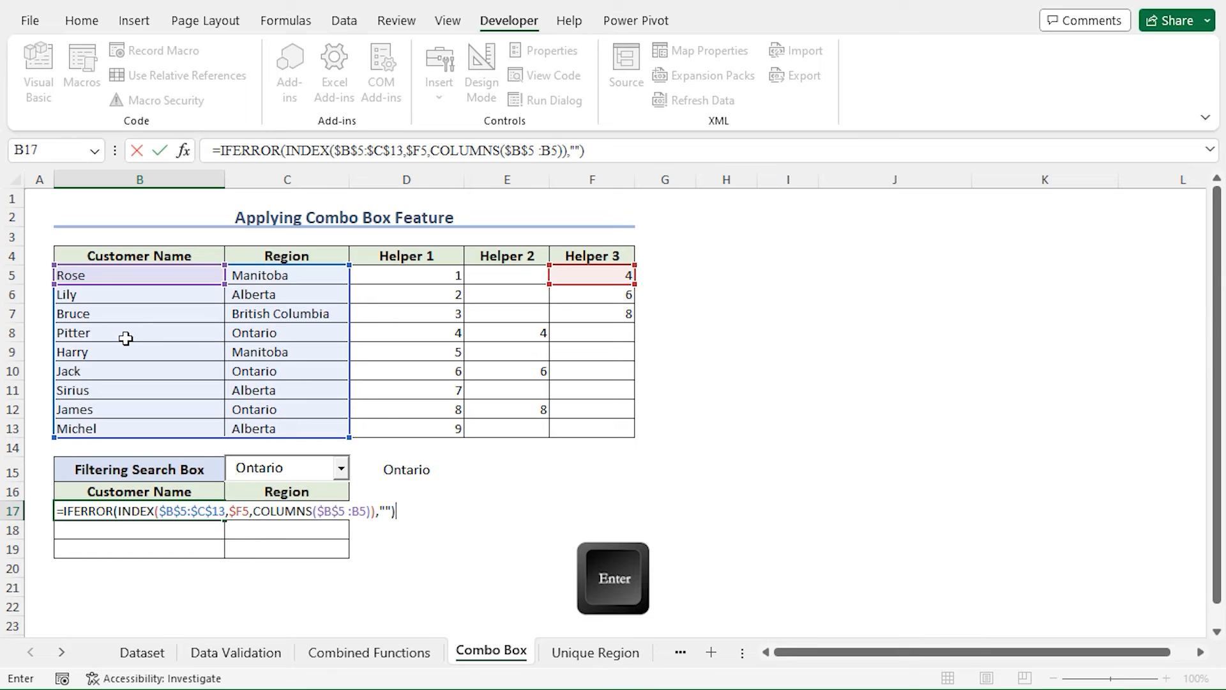
pyautogui.press('Return')
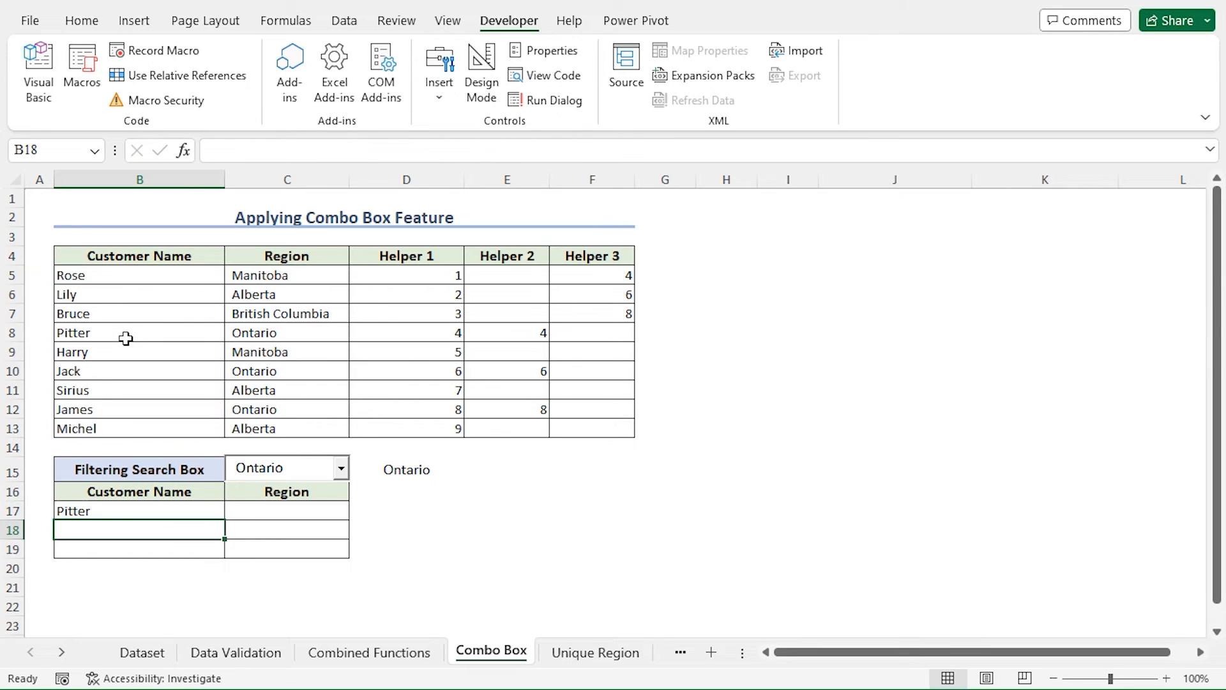
# - Fill the B17 formula across to C17 and down to B19, and choose Manitoba in the combo box
pyautogui.click(110, 516)
pyautogui.moveTo(225, 520); pyautogui.dragTo(281, 513)
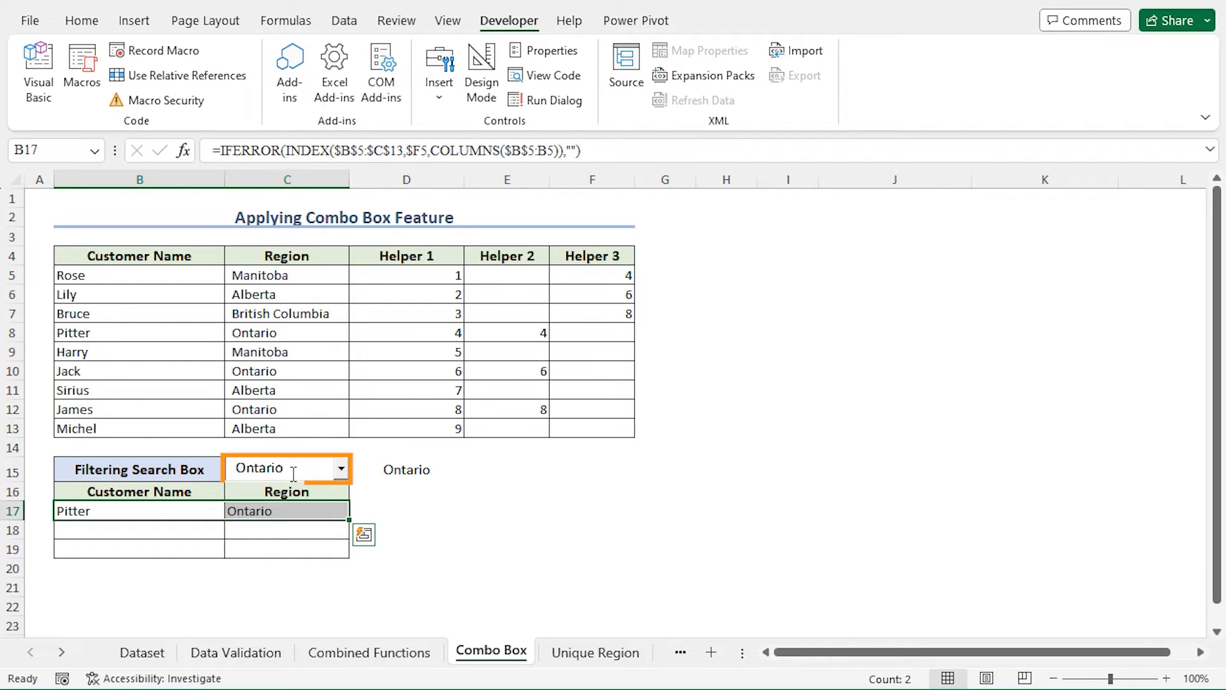
pyautogui.click(204, 511)
pyautogui.moveTo(223, 521); pyautogui.dragTo(220, 557)
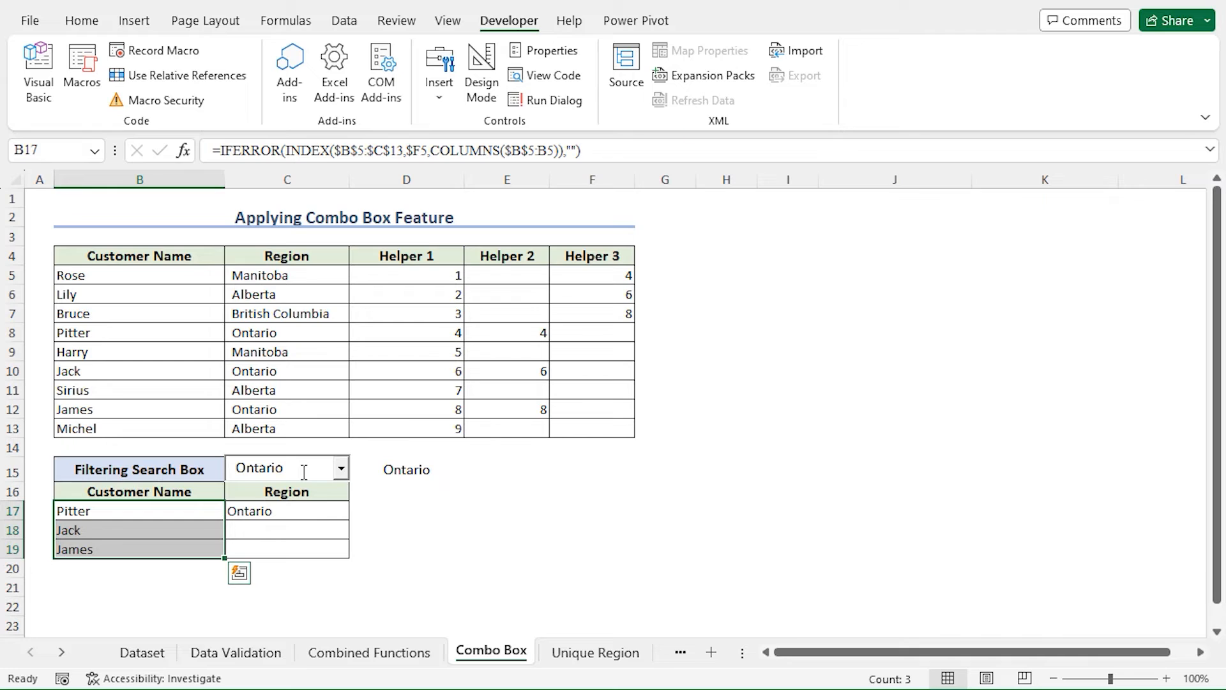
pyautogui.click(340, 468)
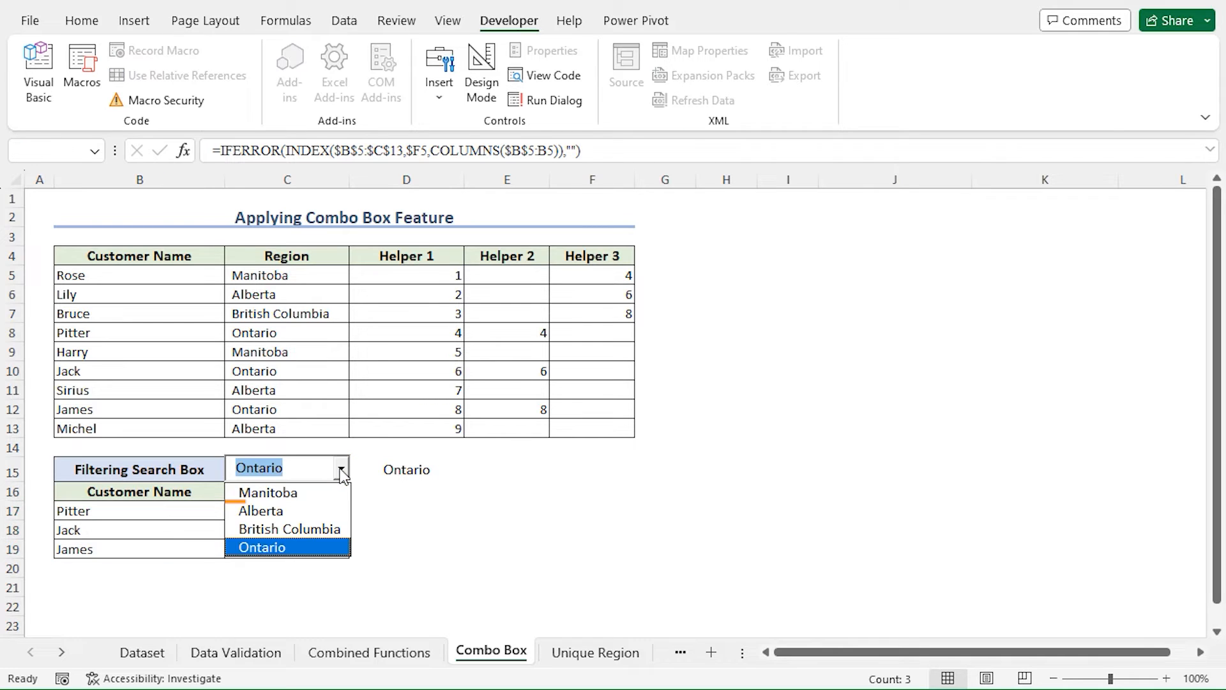
pyautogui.click(322, 492)
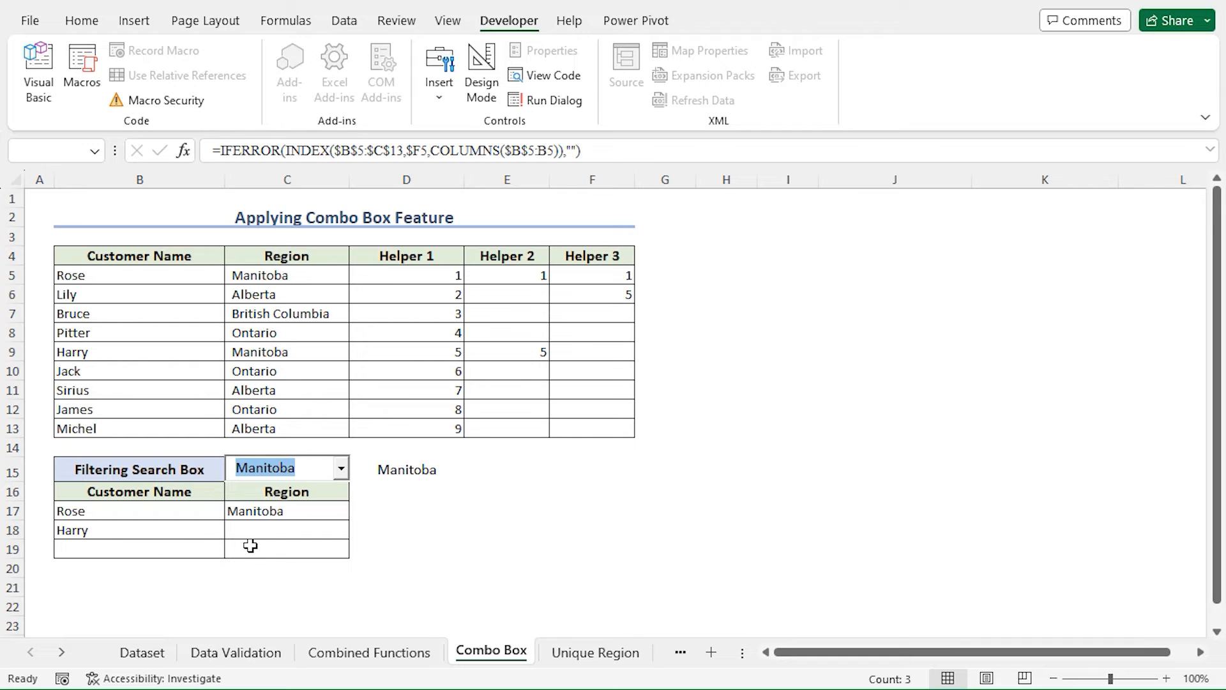
# - Hide the combo box's linked value in D15 by setting its font color to white
pyautogui.click(399, 468)
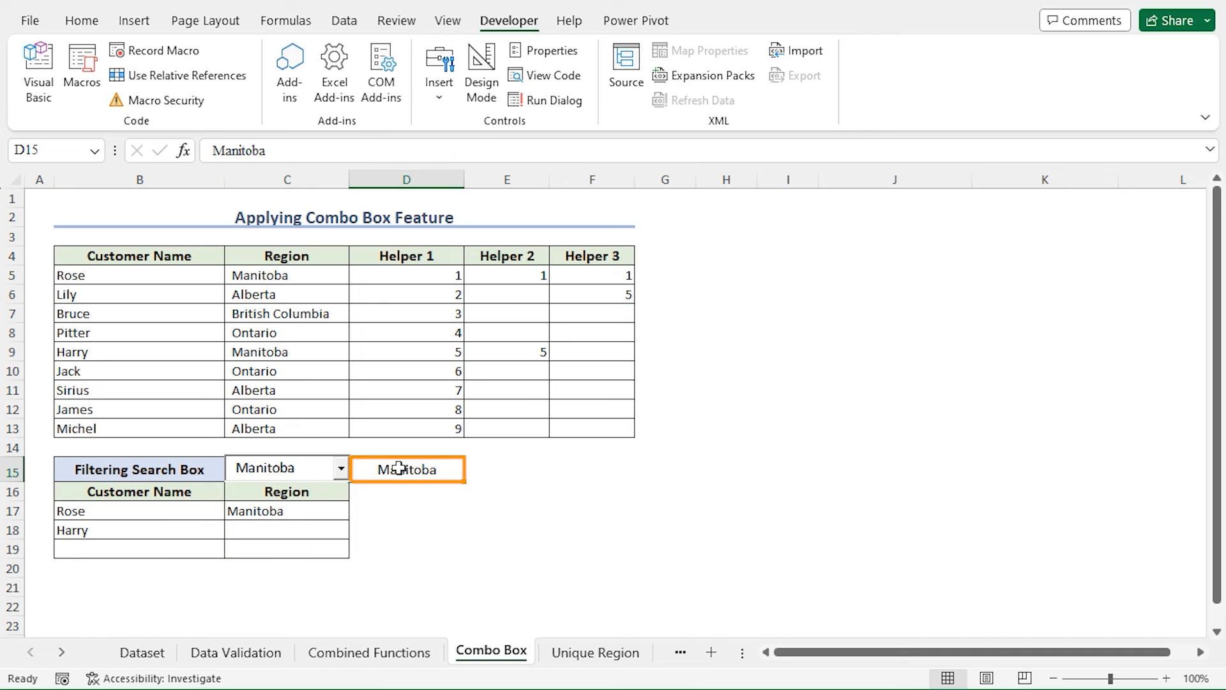
pyautogui.click(81, 20)
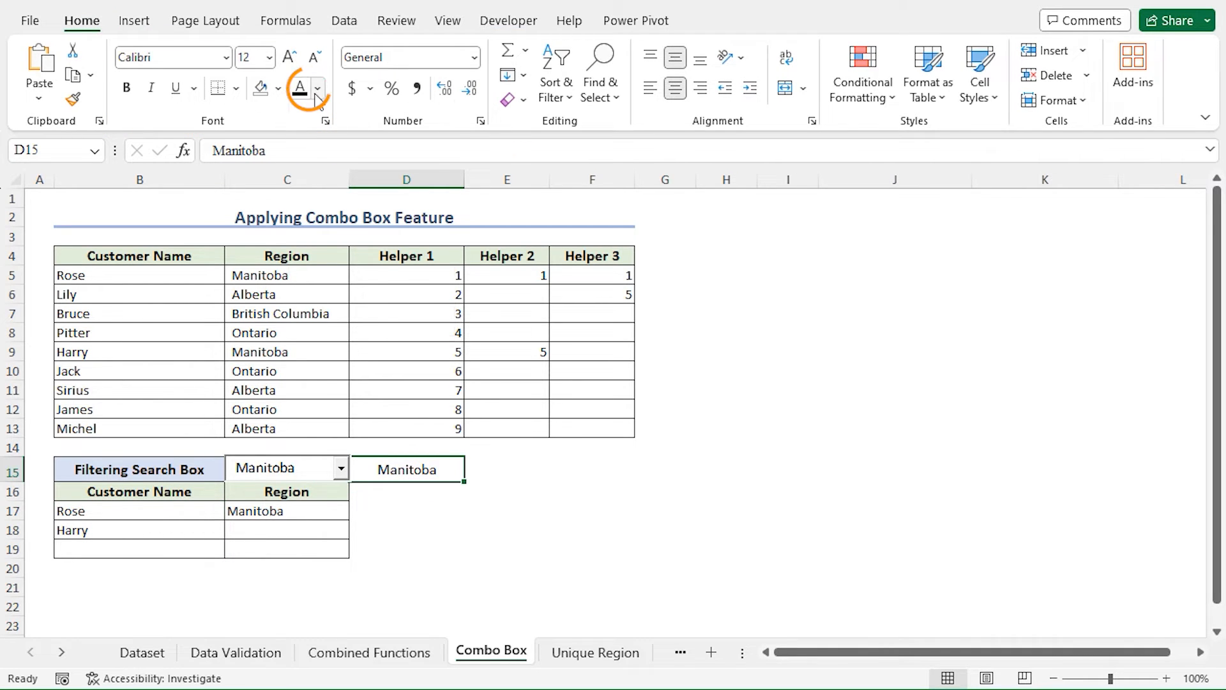
pyautogui.click(317, 92)
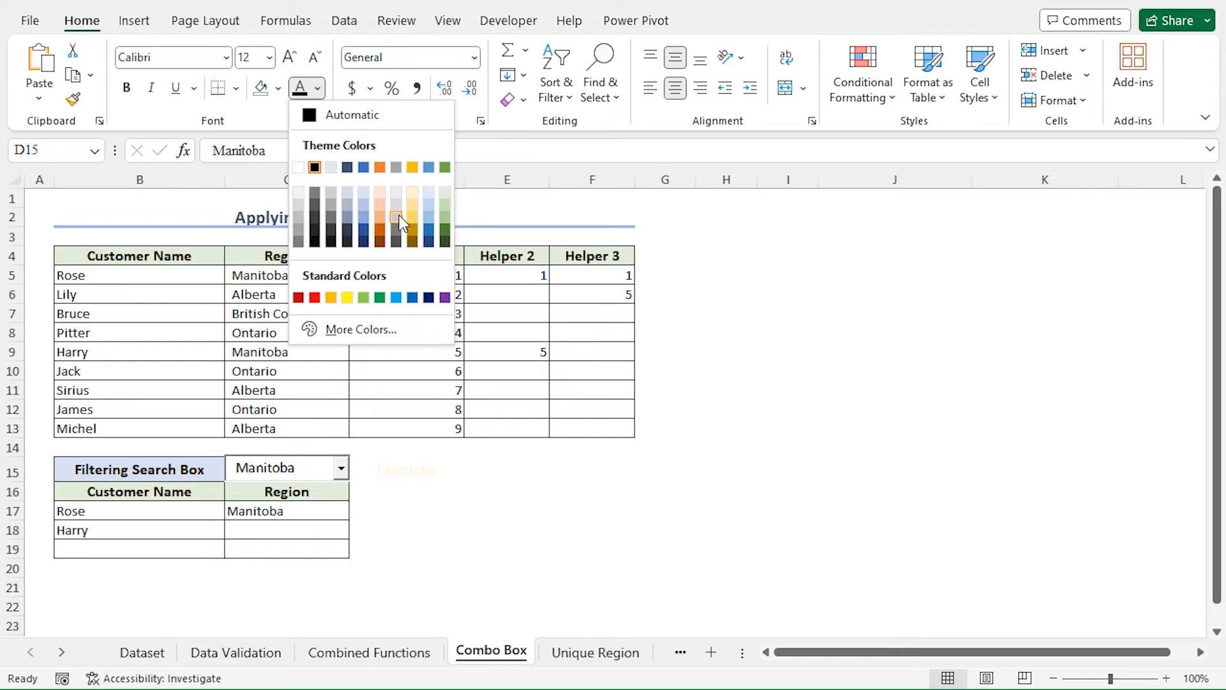
pyautogui.click(299, 167)
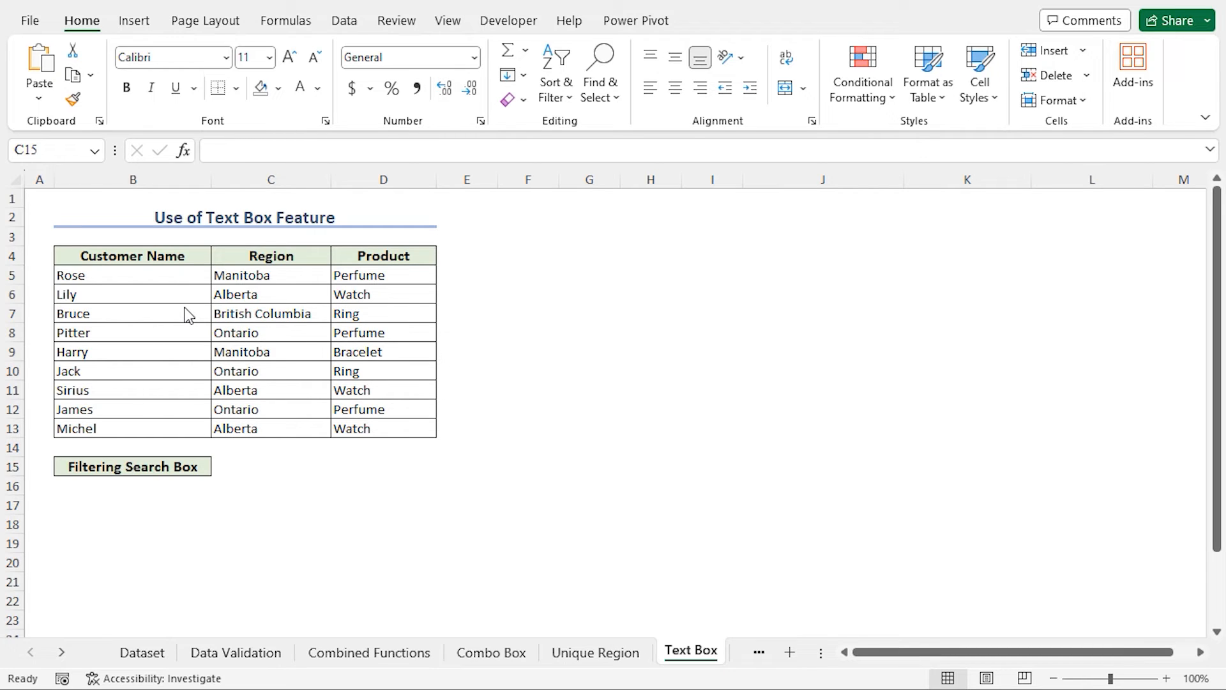
# - Convert the range $B$4:$D$13 on the Text Box sheet into a table with headers
pyautogui.click(158, 254)
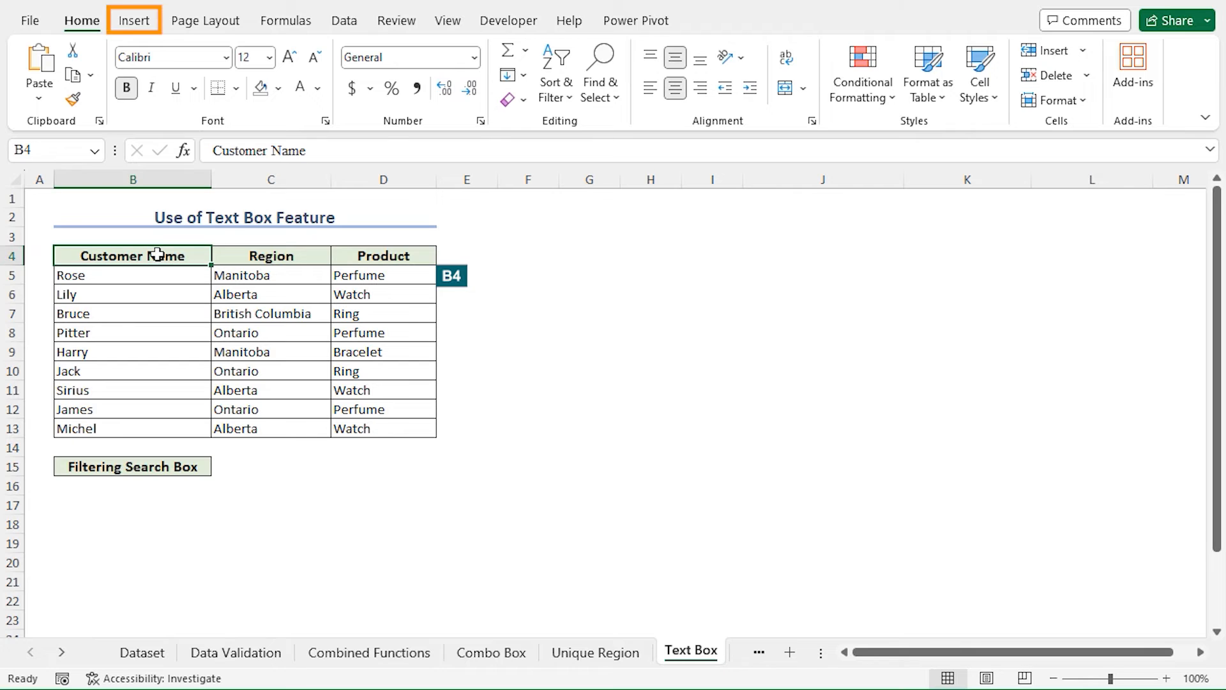
pyautogui.click(134, 21)
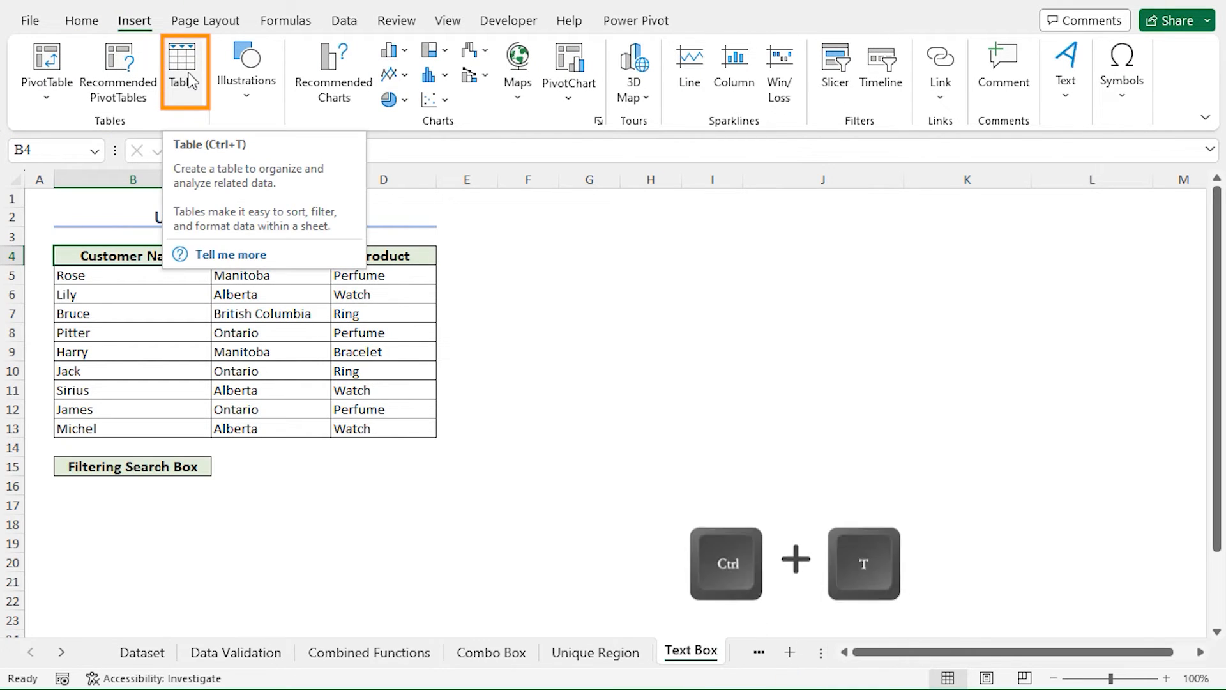
pyautogui.click(185, 70)
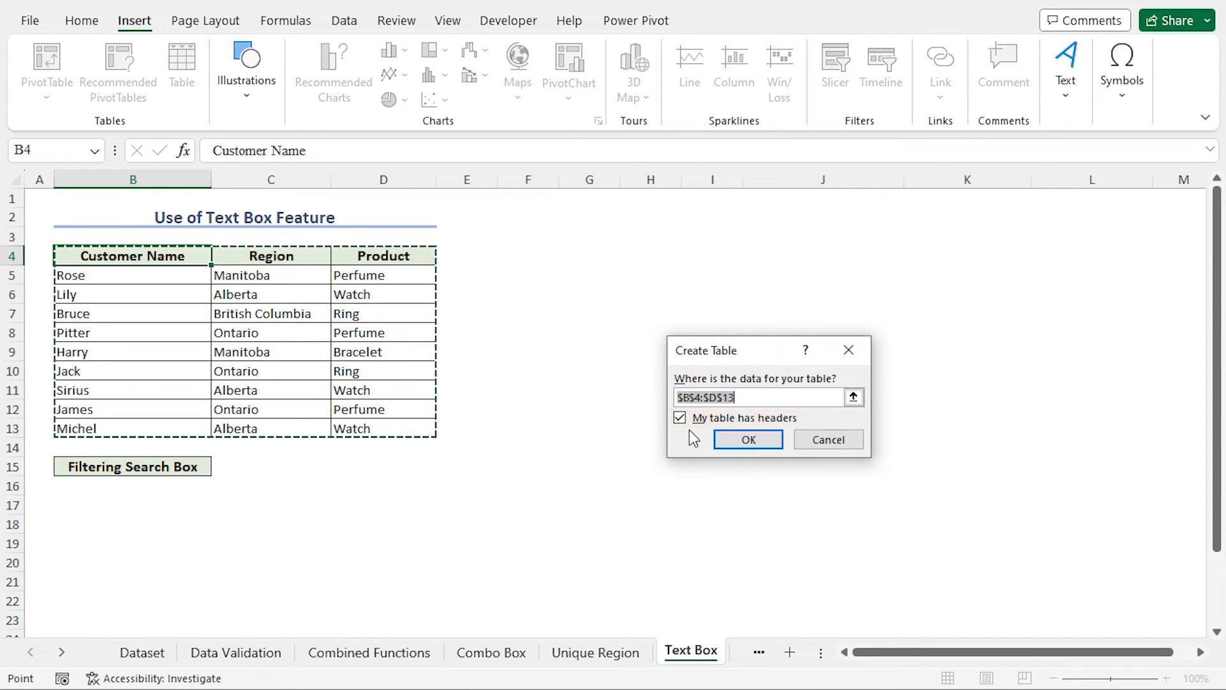
pyautogui.click(733, 441)
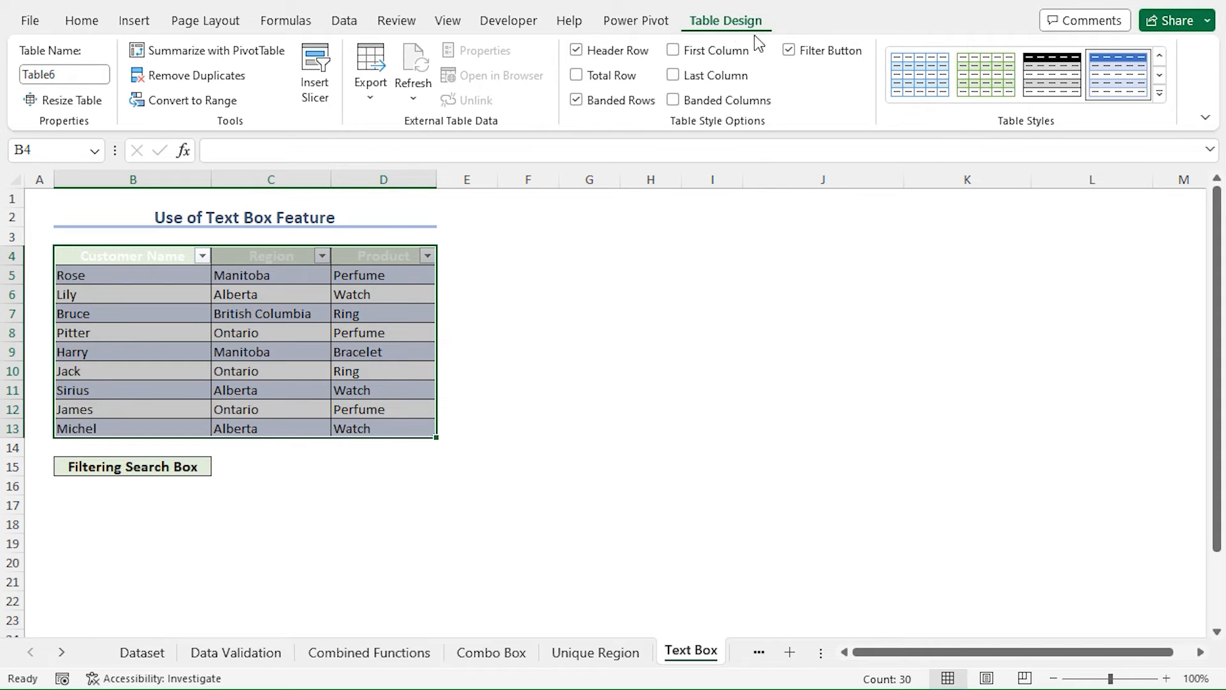
# - Apply the first, uncolored Light style to the new table and name the table Sales
pyautogui.click(1159, 95)
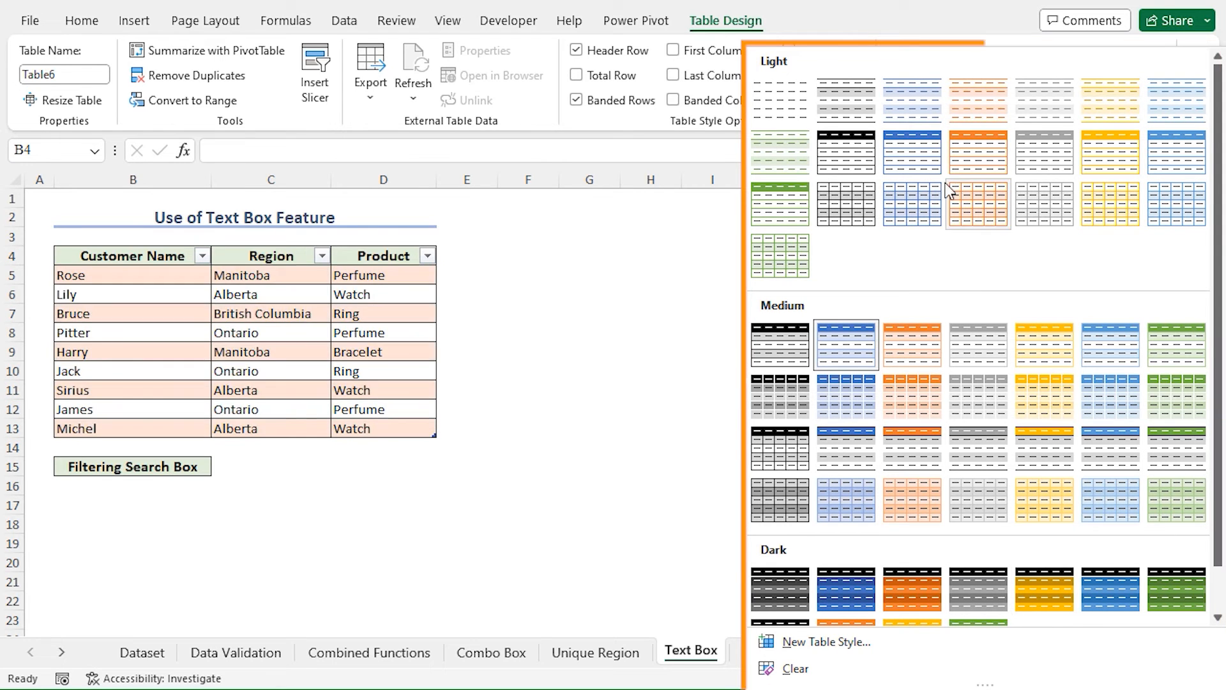
pyautogui.click(783, 99)
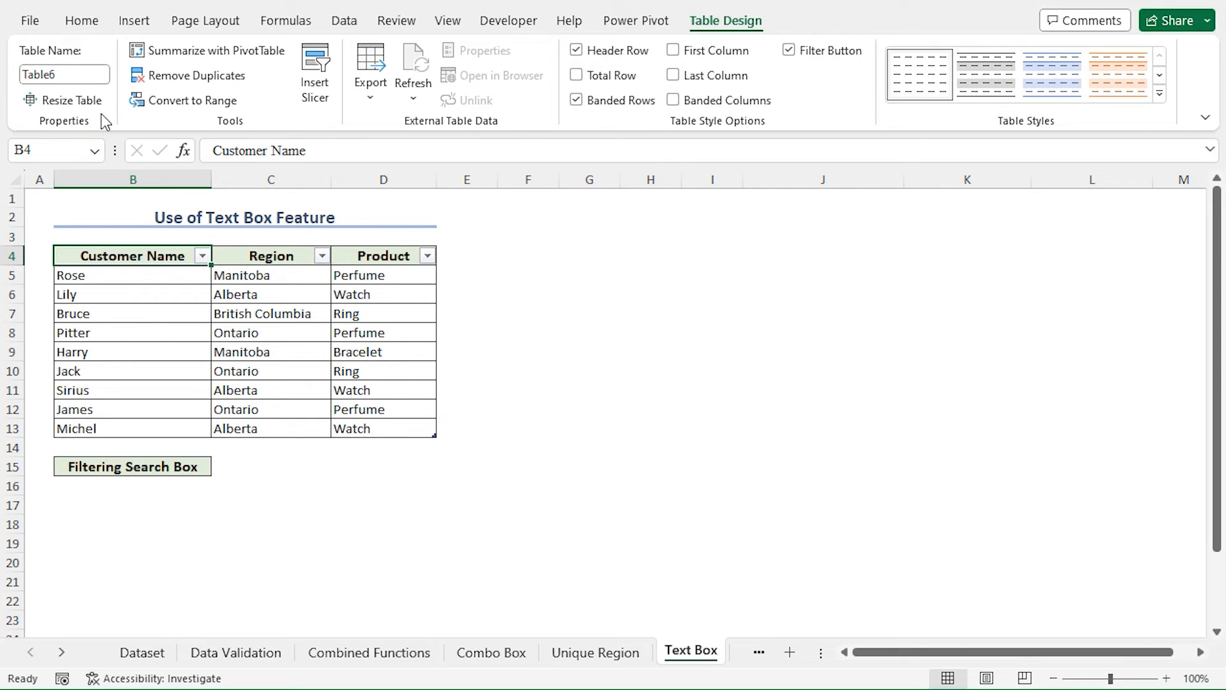
pyautogui.click(81, 74)
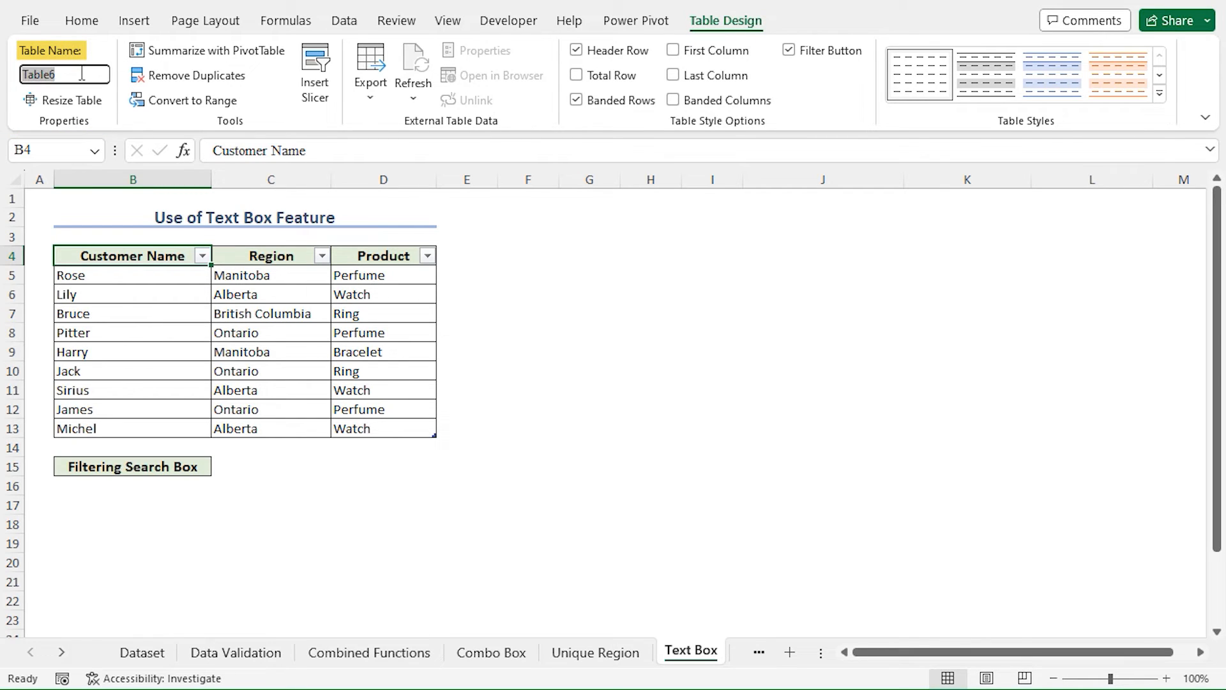
pyautogui.write('Sales')
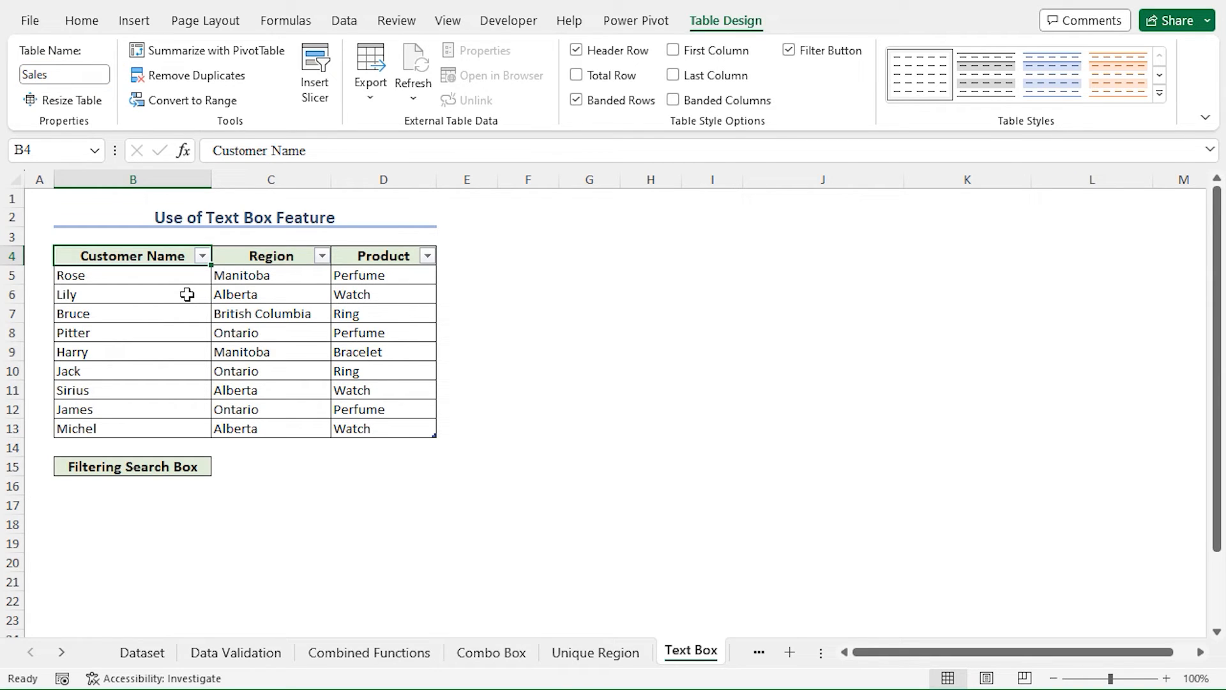
# - Insert an ActiveX text box over cell C15 beside the Filtering Search Box label and align it with the row
pyautogui.click(246, 466)
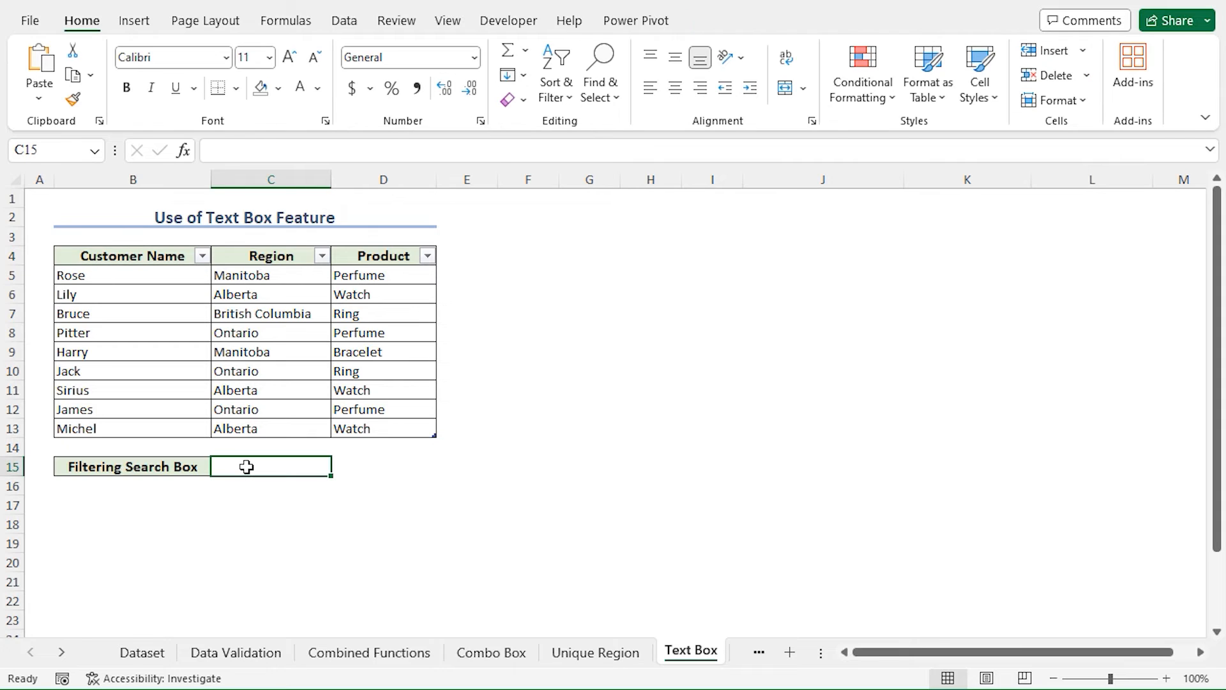
pyautogui.click(496, 19)
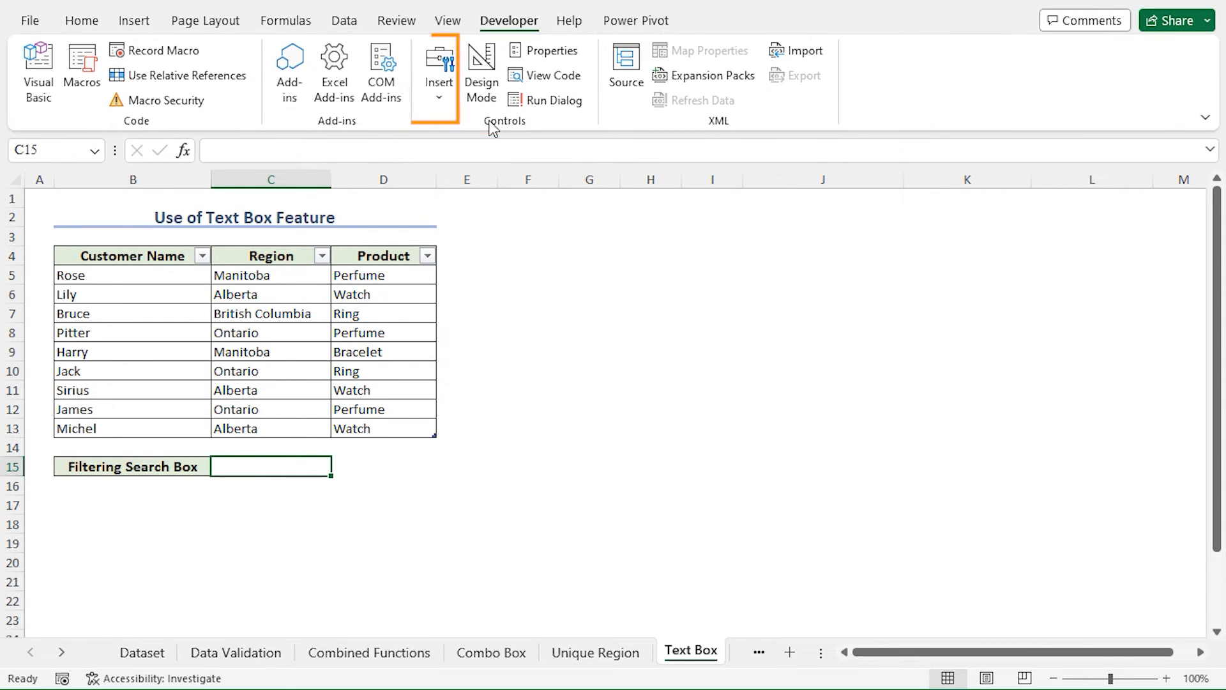
pyautogui.click(439, 90)
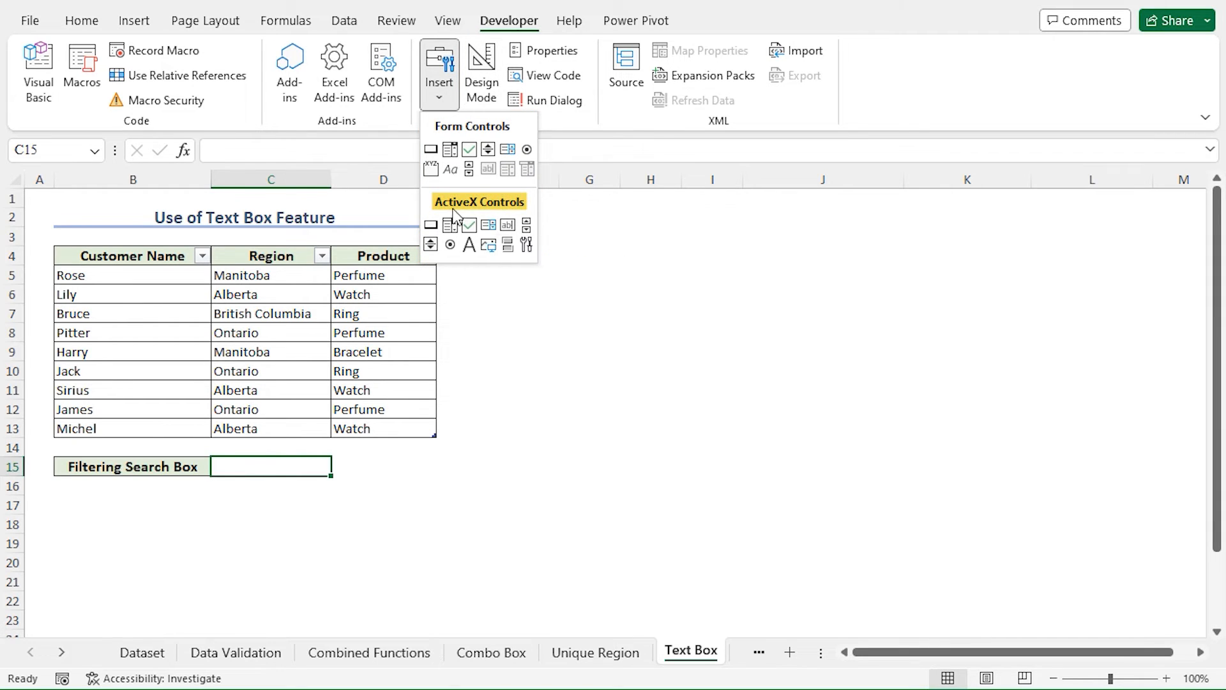
pyautogui.click(508, 225)
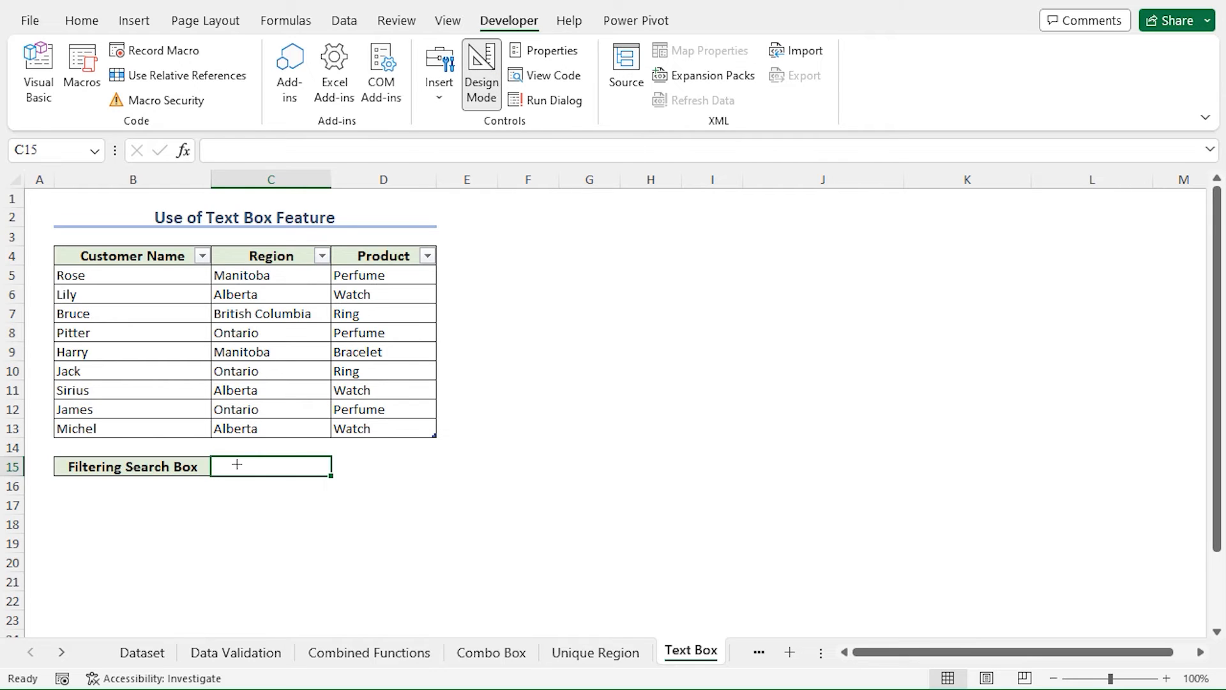
pyautogui.moveTo(213, 459); pyautogui.dragTo(307, 482)
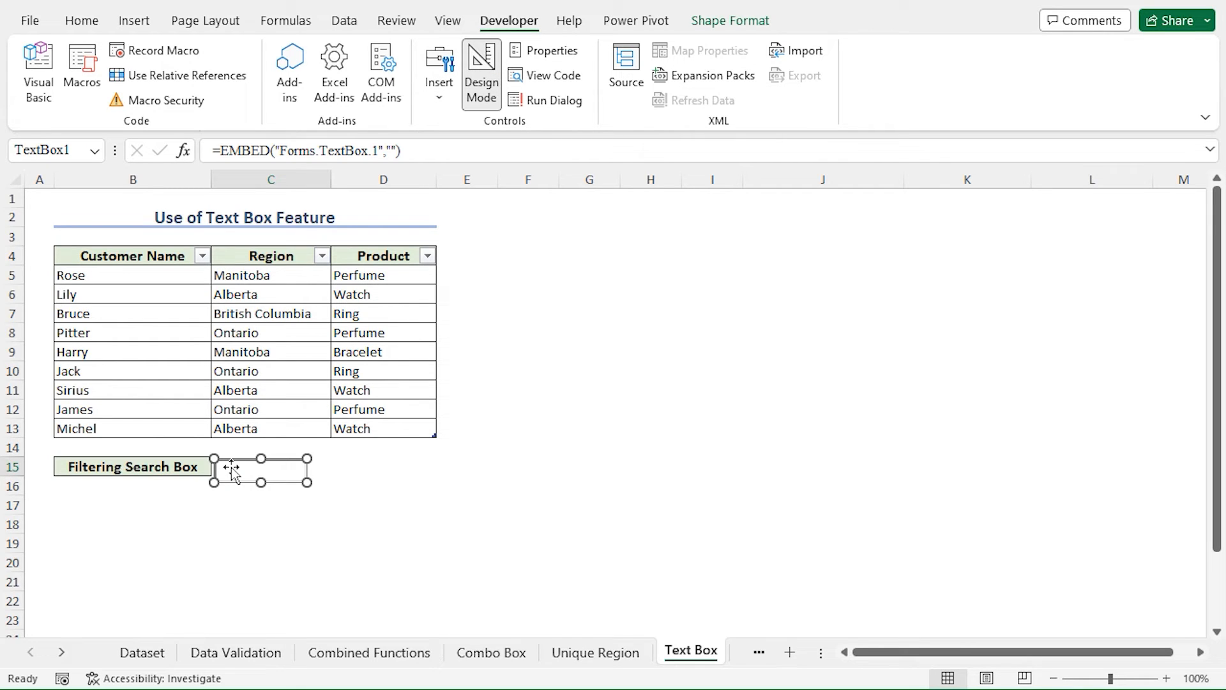
pyautogui.moveTo(231, 467); pyautogui.dragTo(231, 463)
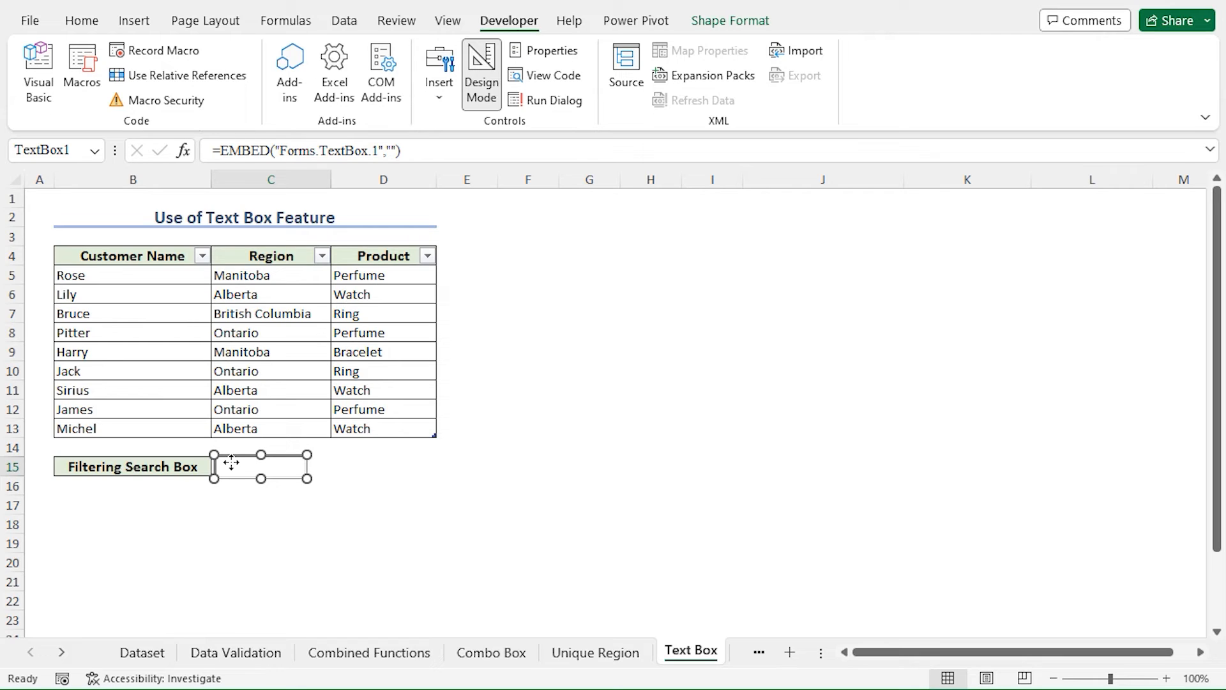
# - Set the text box's LinkedCell property to C15
pyautogui.rightClick(242, 466)
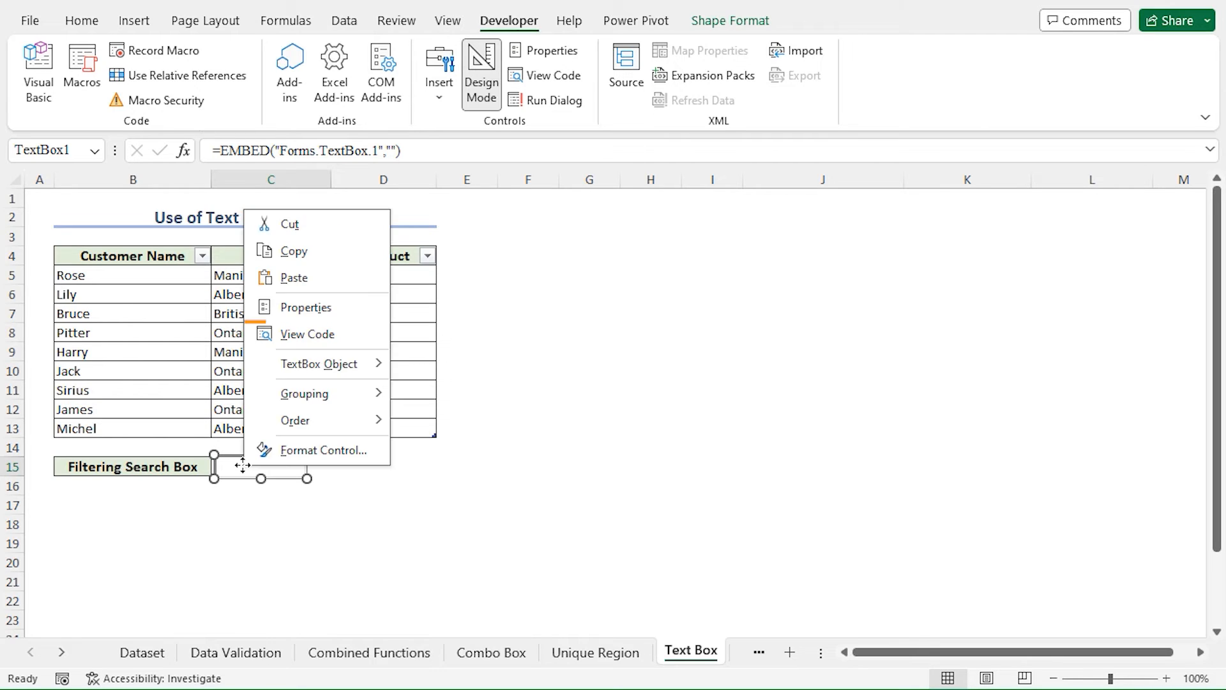
pyautogui.click(359, 317)
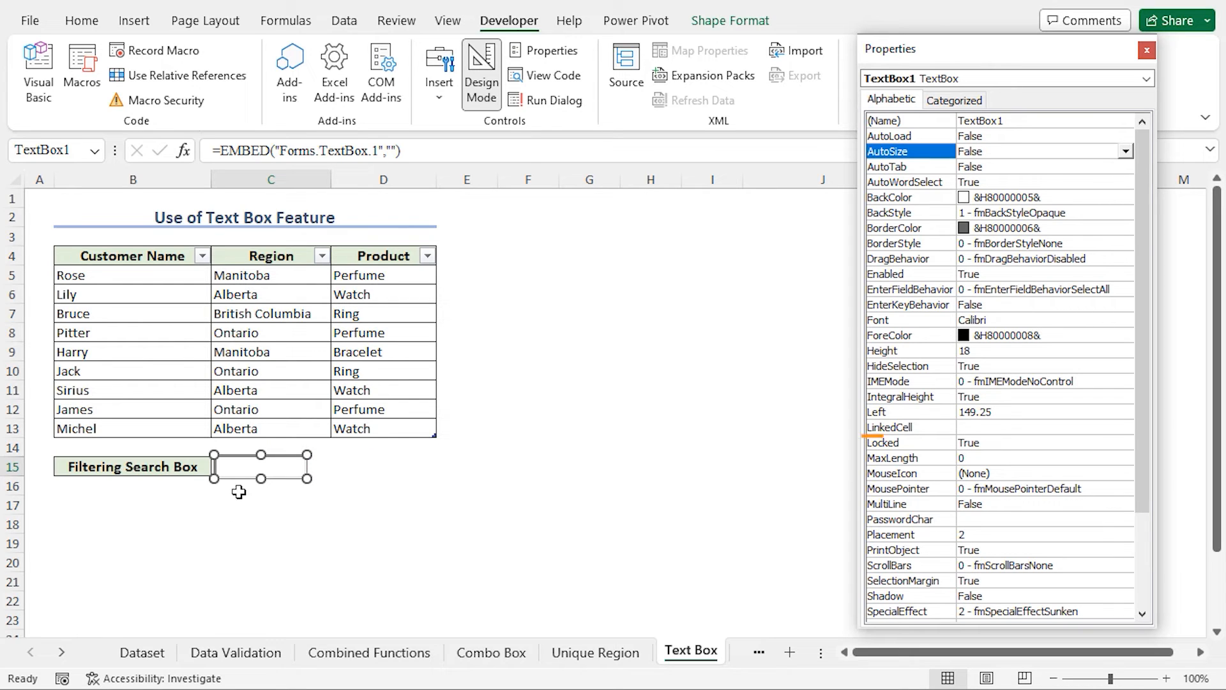
pyautogui.click(965, 428)
pyautogui.write('C15')
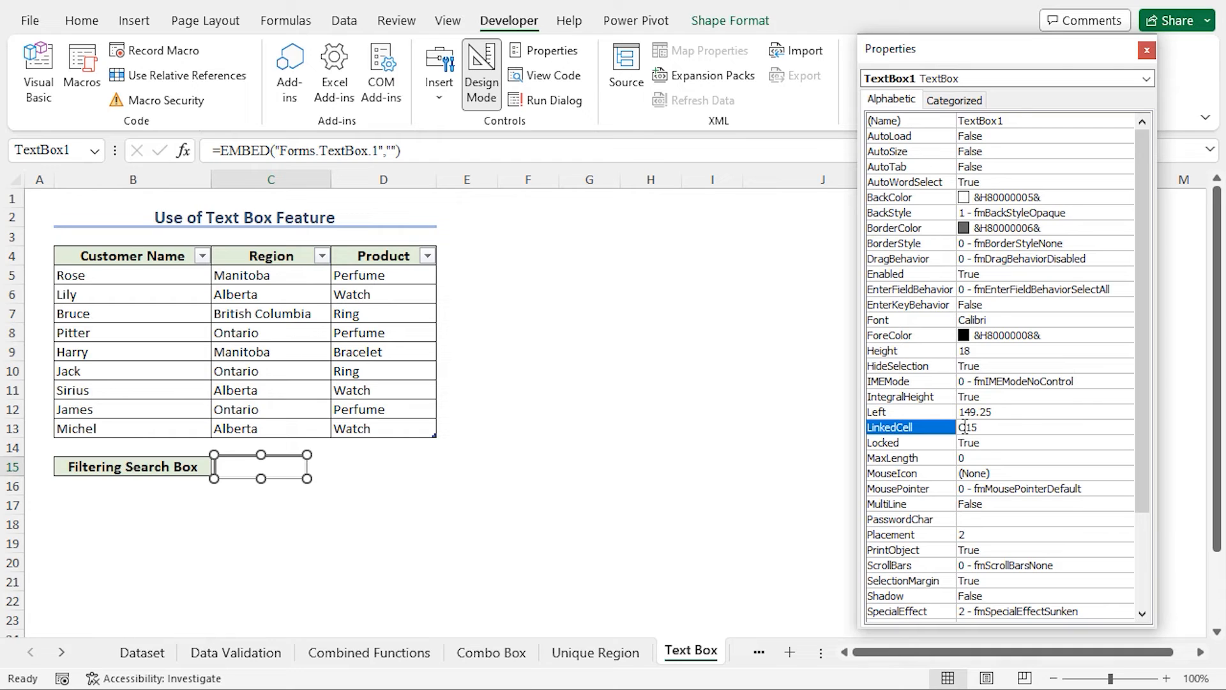
# - In the Text Box sheet's code, write a TextBox1_Change procedure that toggles ScreenUpdating and AutoFilters "Sales" with Field:=3, Criteria1:=[C15] & "*", Operator:=xlFilterValues
pyautogui.click(1146, 50)
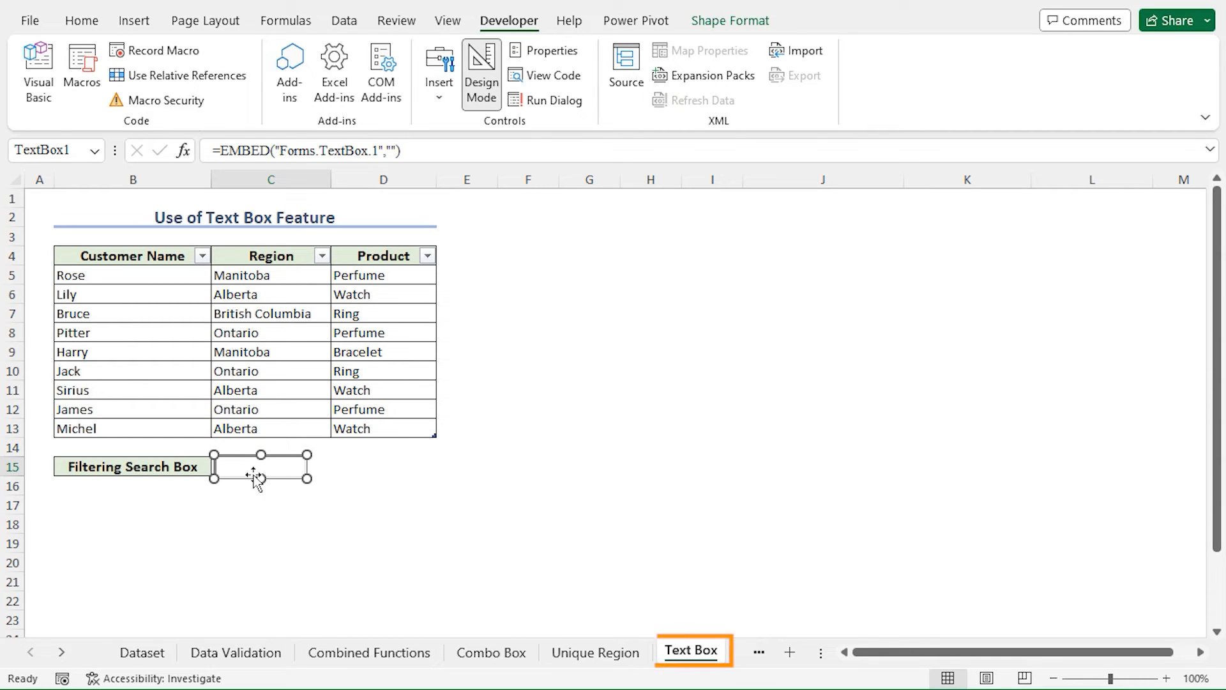
pyautogui.rightClick(682, 652)
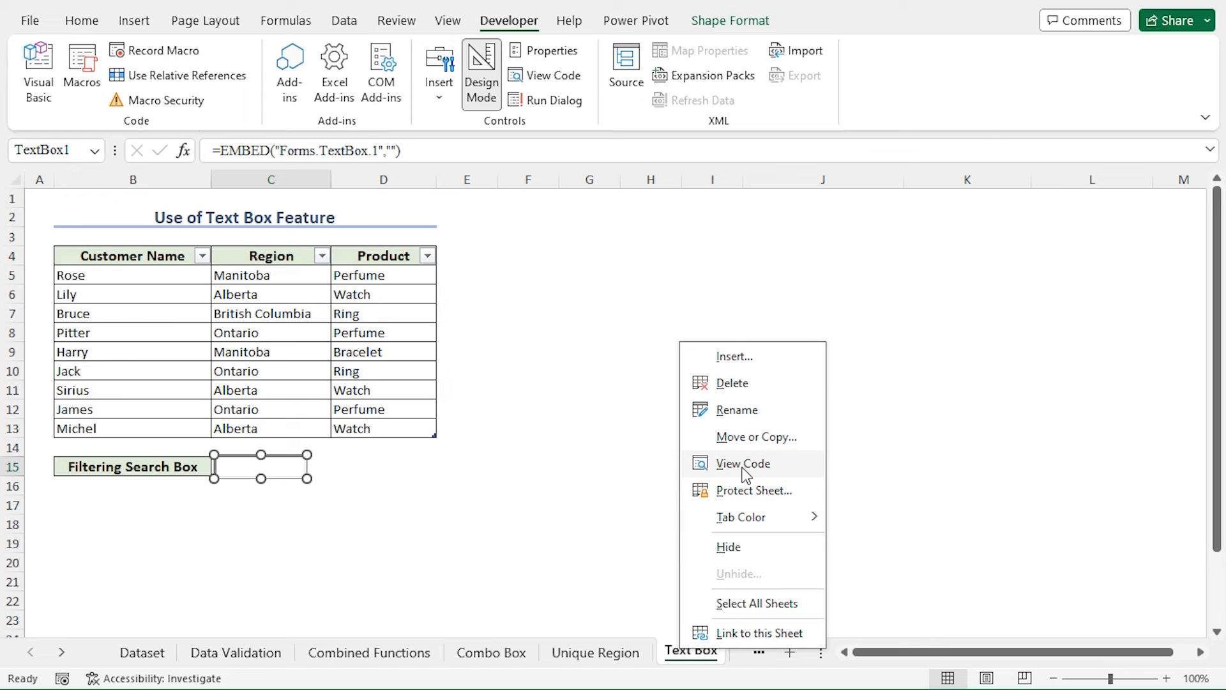
pyautogui.rightClick(239, 463)
pyautogui.click(305, 332)
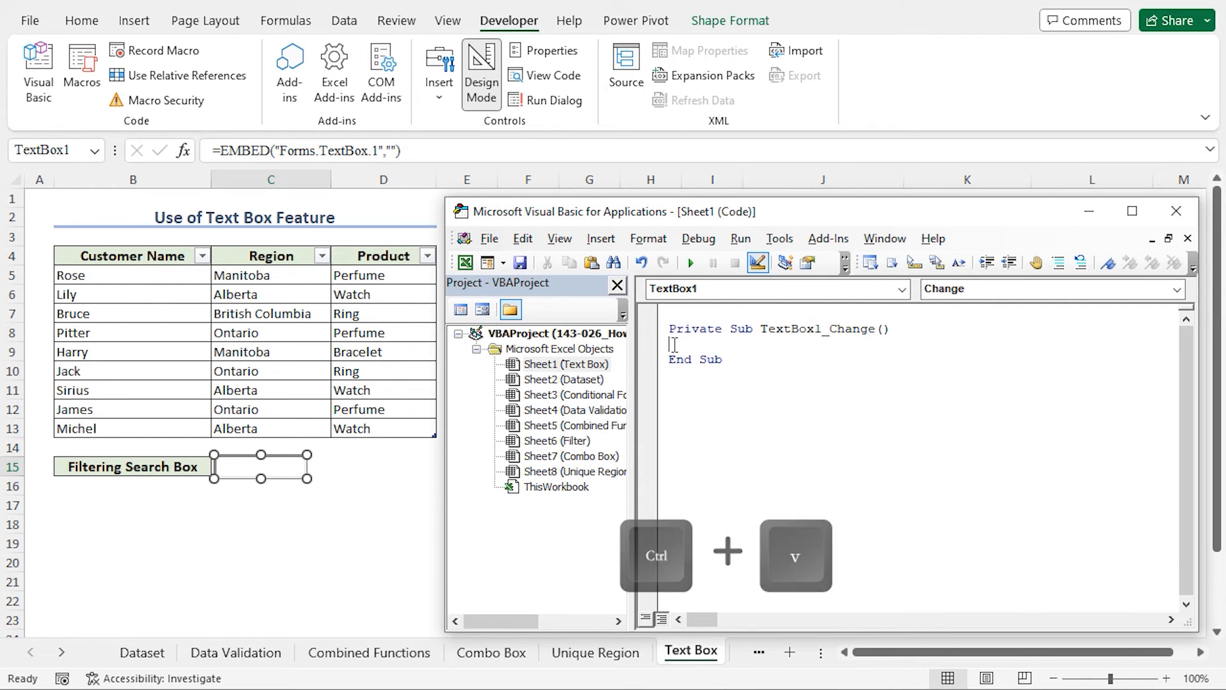
pyautogui.write('Application.ScreenUpdating = False     ActiveSheet.ListObjects("Sales").Range.AutoFilter _     Field:=3, Criterial:=[C15] & "*", Operator:=xlFilterValues     Application.ScreenUpdating = True')
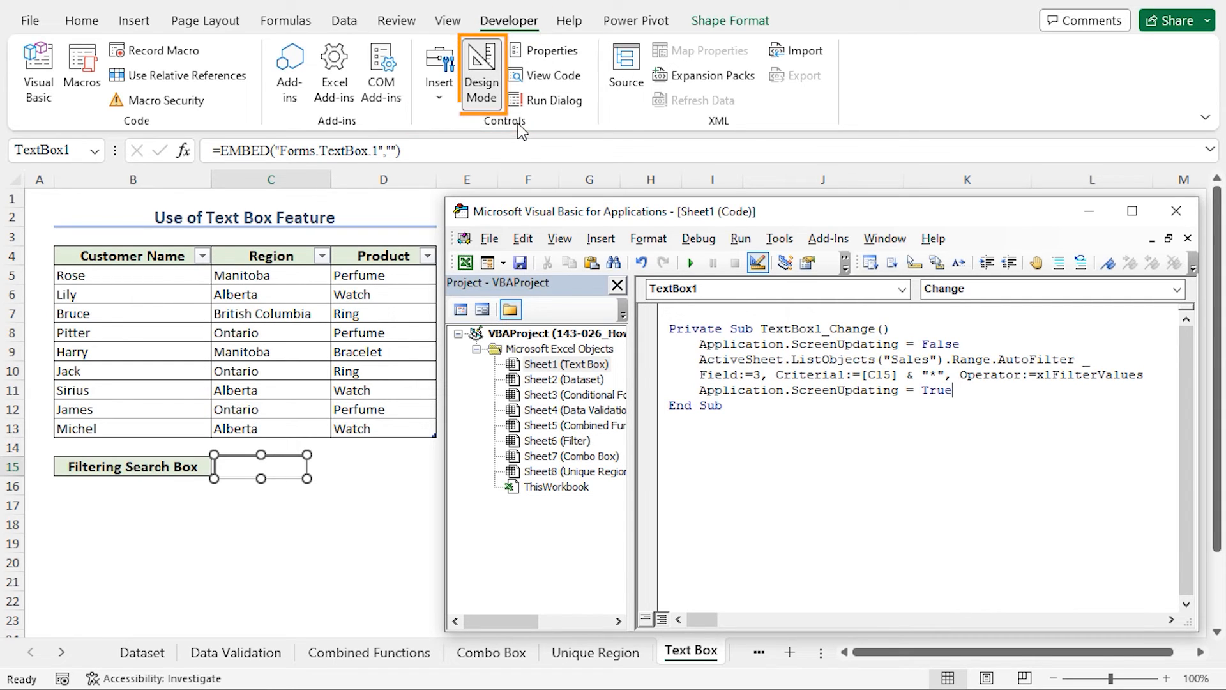
# - Turn off design mode and test the filtering text box with R, replacing it with Perfume
pyautogui.click(482, 95)
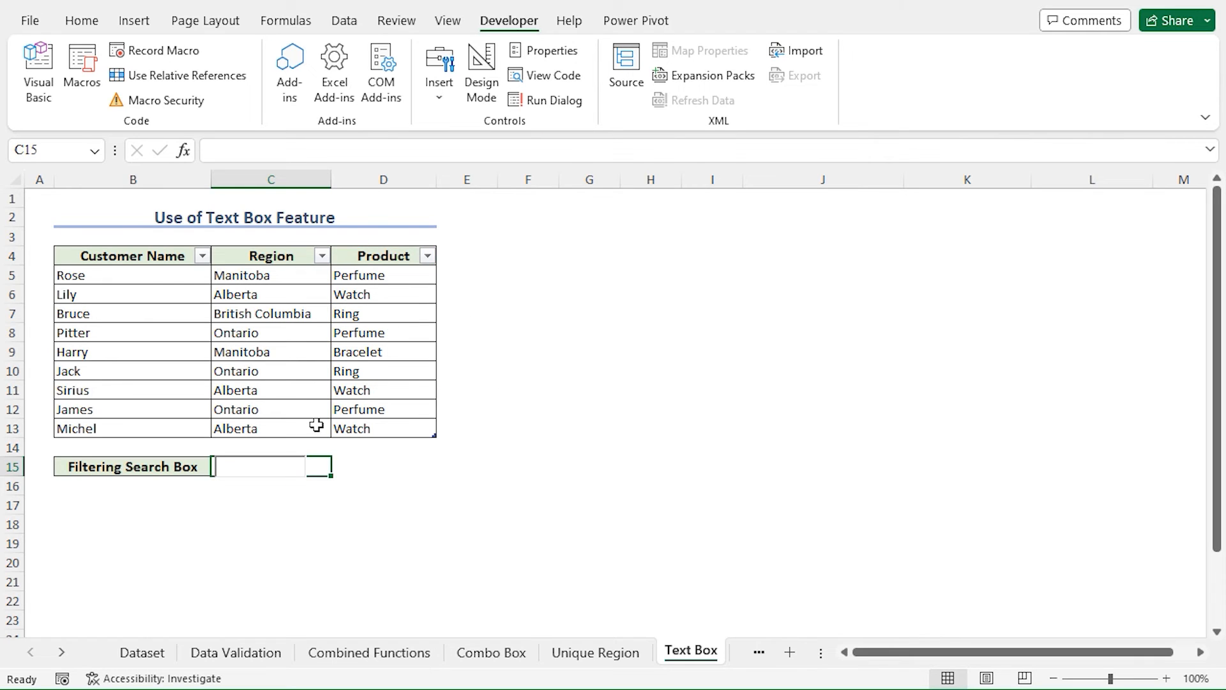
pyautogui.click(271, 463)
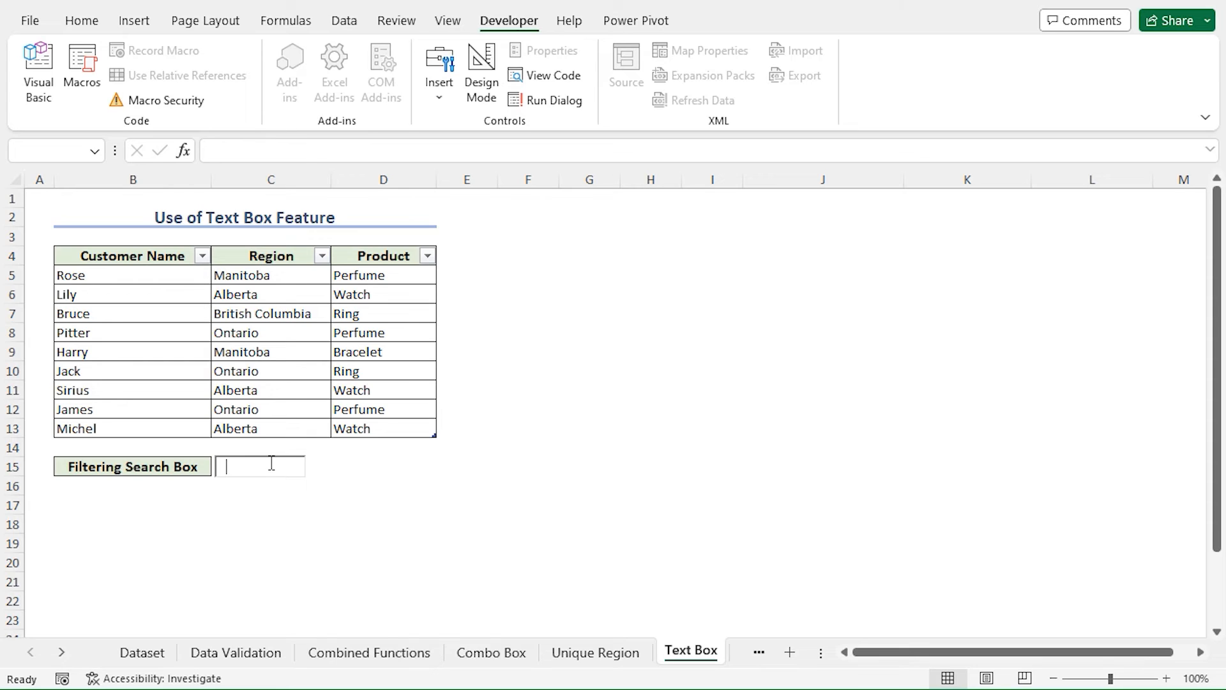
pyautogui.write('R')
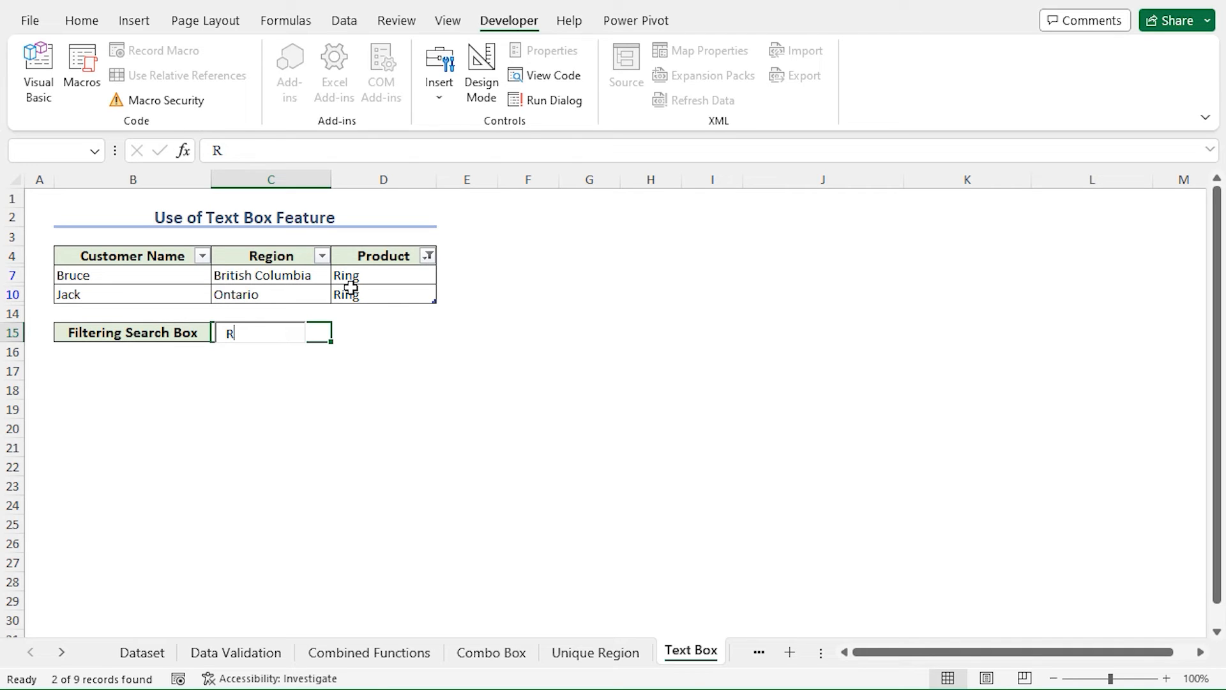
pyautogui.press('BackSpace')
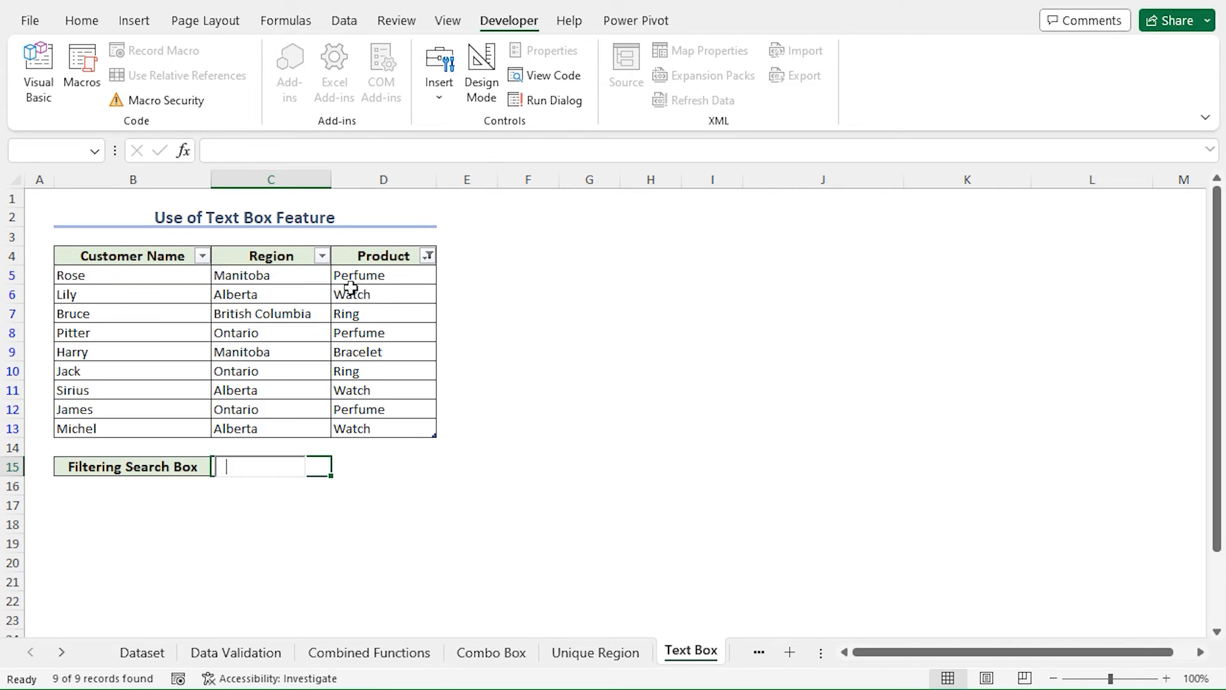
pyautogui.write('Perfume')
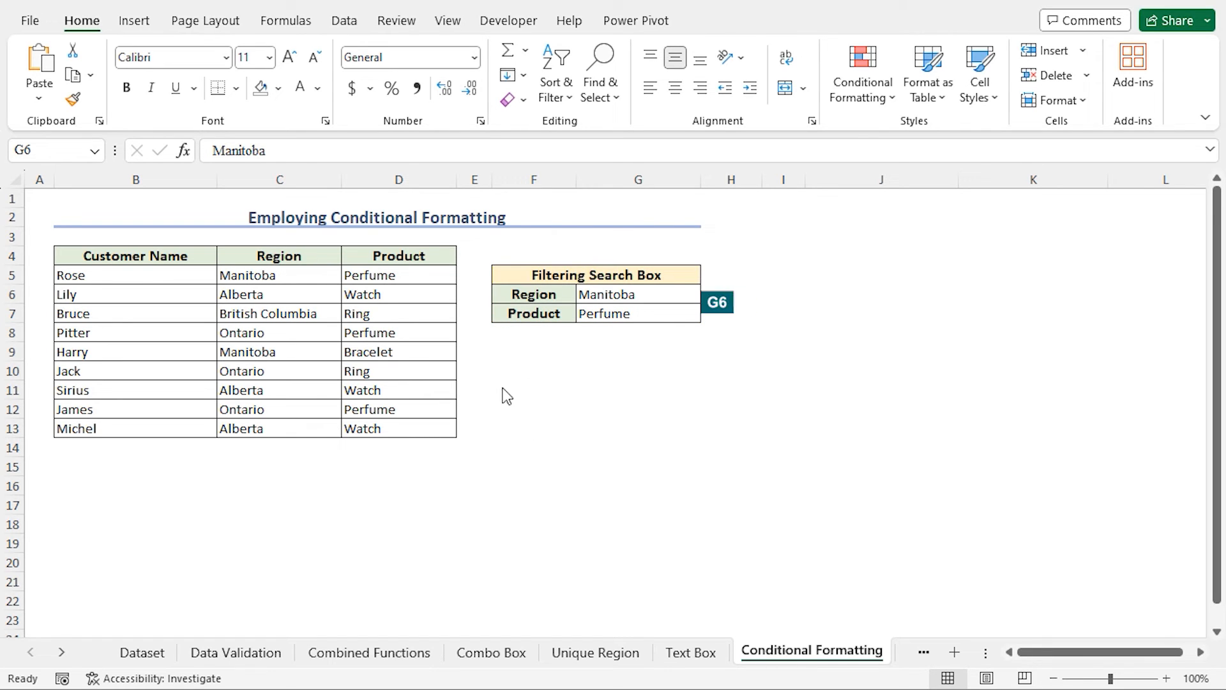
# - On the Conditional Formatting sheet, start a new conditional formatting rule for cell G6 that uses a formula to determine which cells to format
pyautogui.click(669, 311)
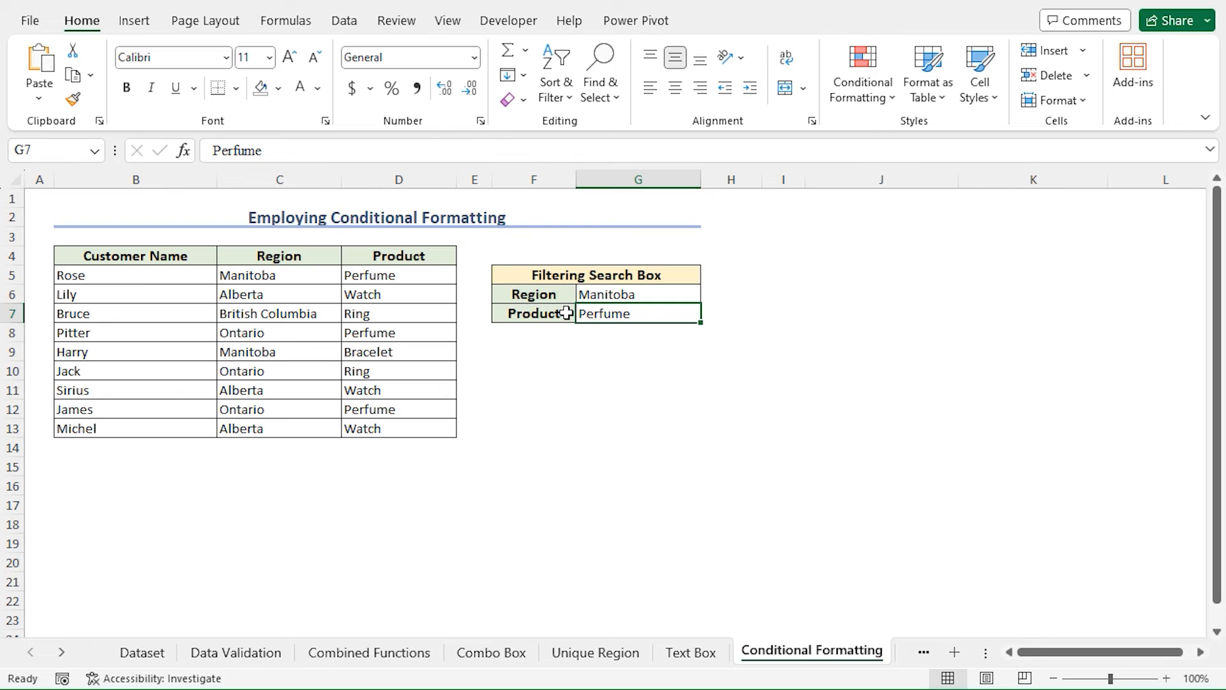
pyautogui.click(606, 299)
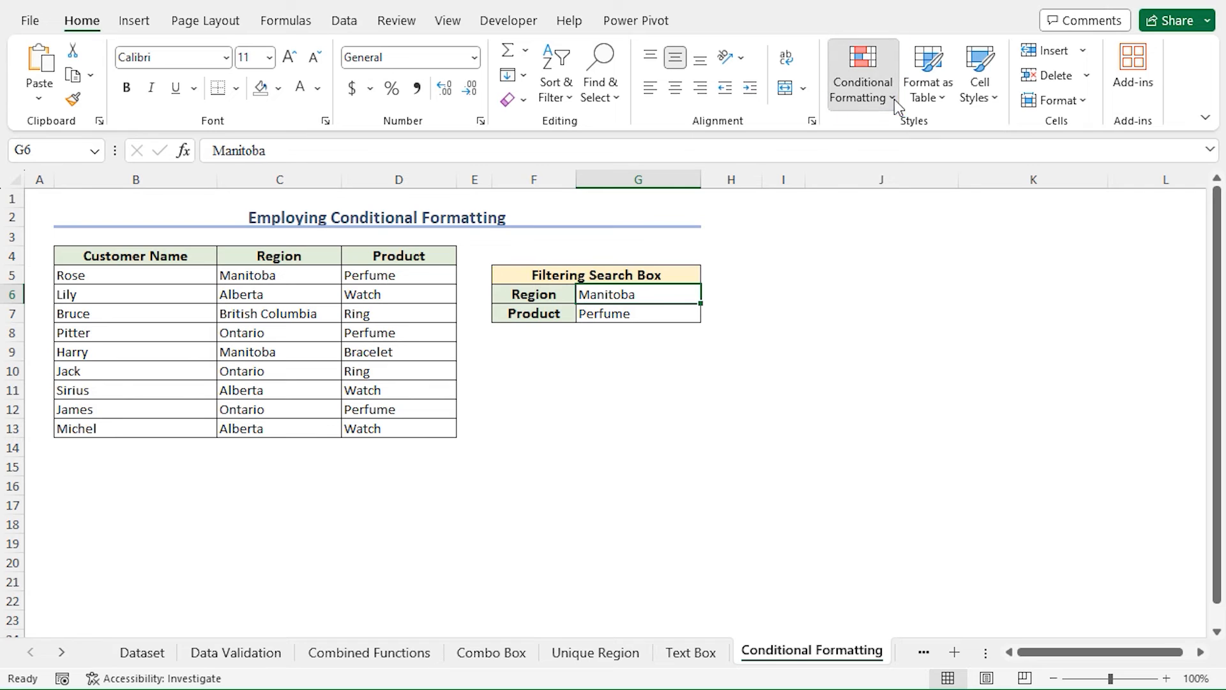
pyautogui.click(875, 89)
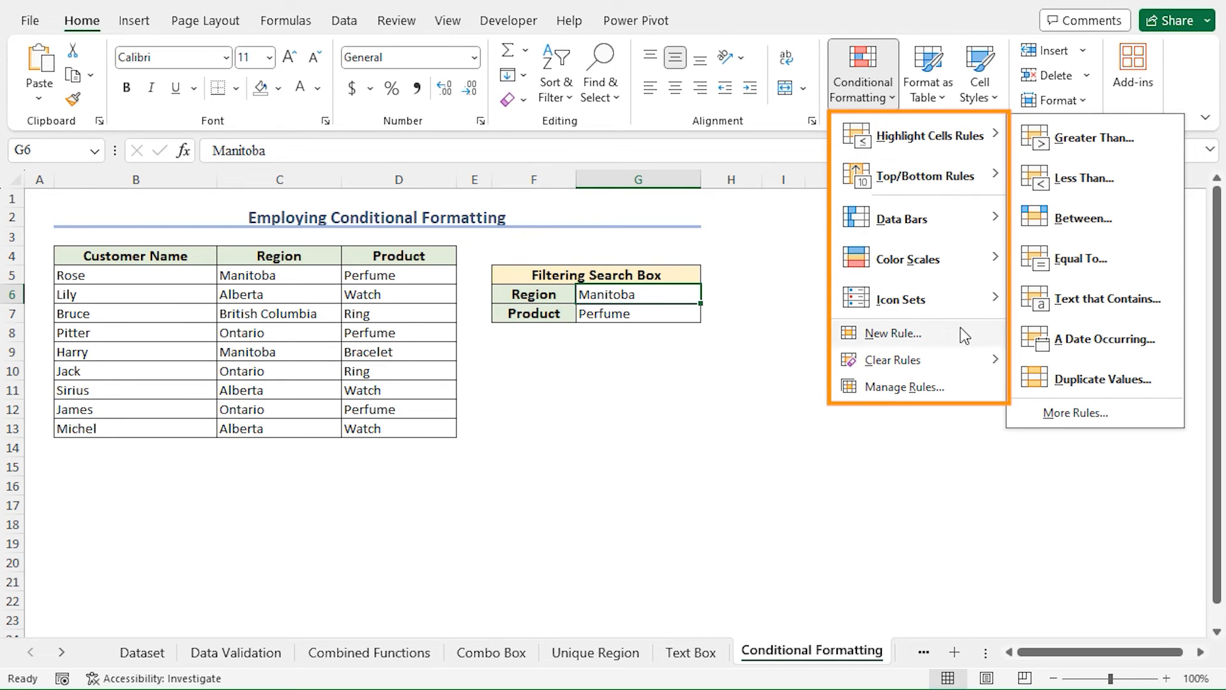
pyautogui.moveTo(954, 276)
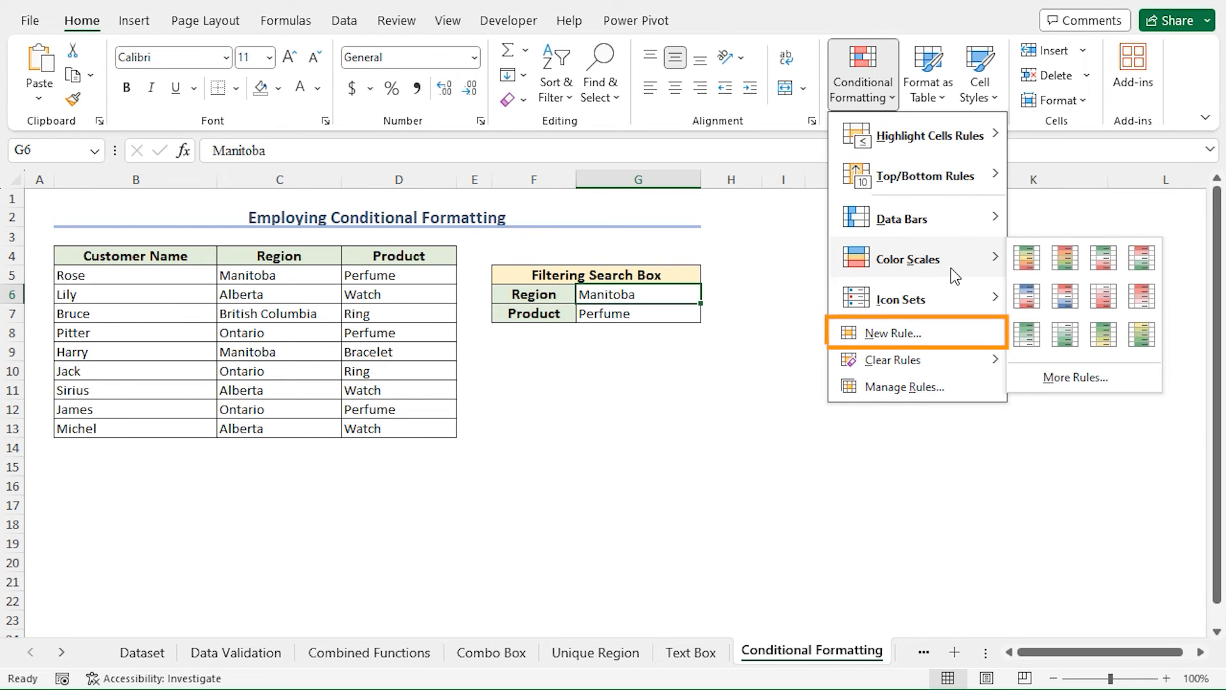
pyautogui.click(924, 334)
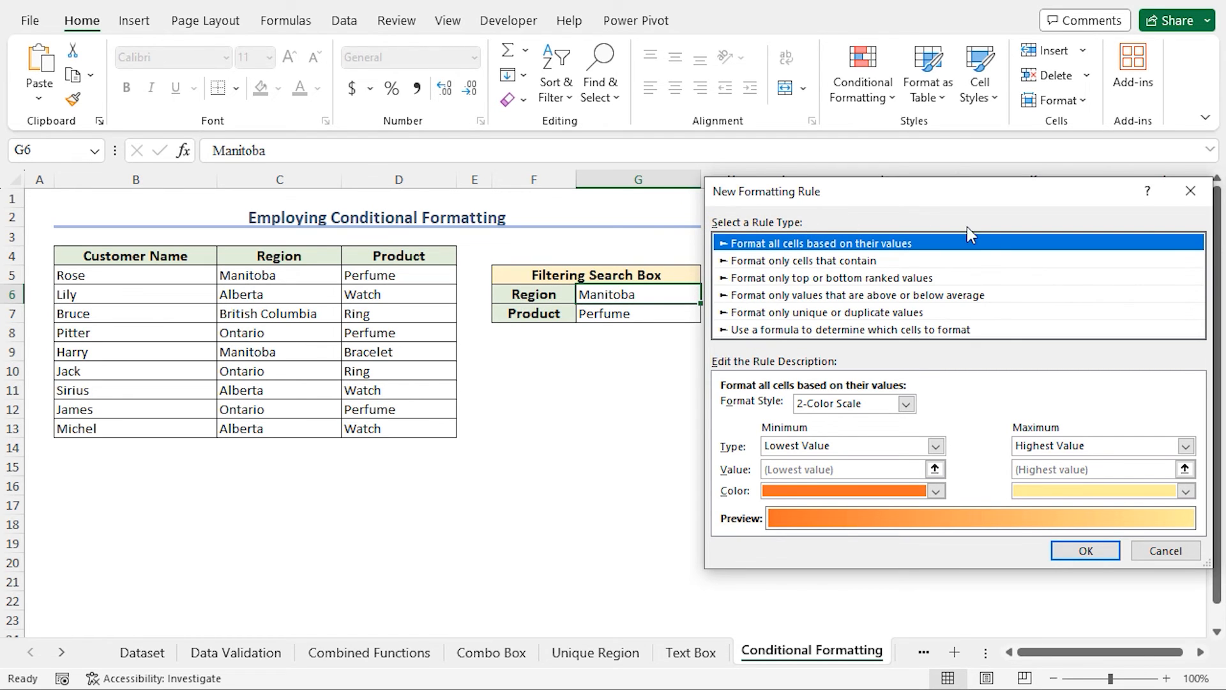
pyautogui.click(856, 336)
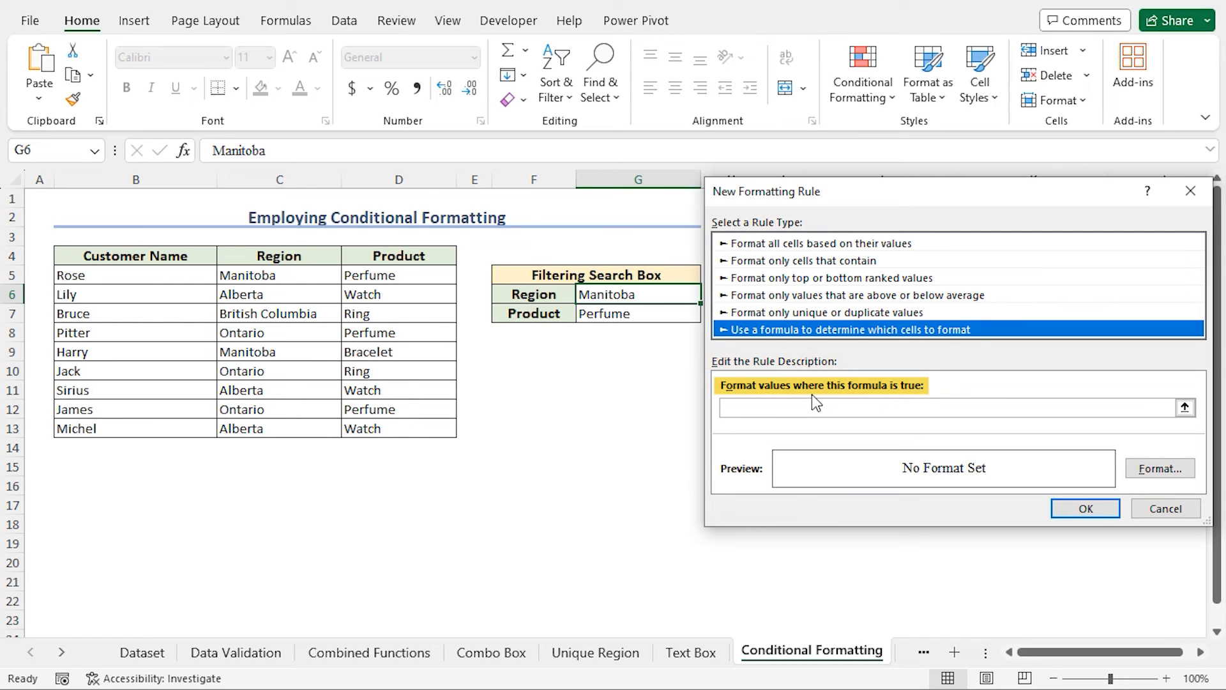
# - Enter the rule formula =IF(AND(ISBLANK($G$6),ISBLANK($G$7)),0,AND(SEARCH($G$6,$C5),SEARCH($G$7,$D5)))
pyautogui.click(752, 407)
pyautogui.write('=')
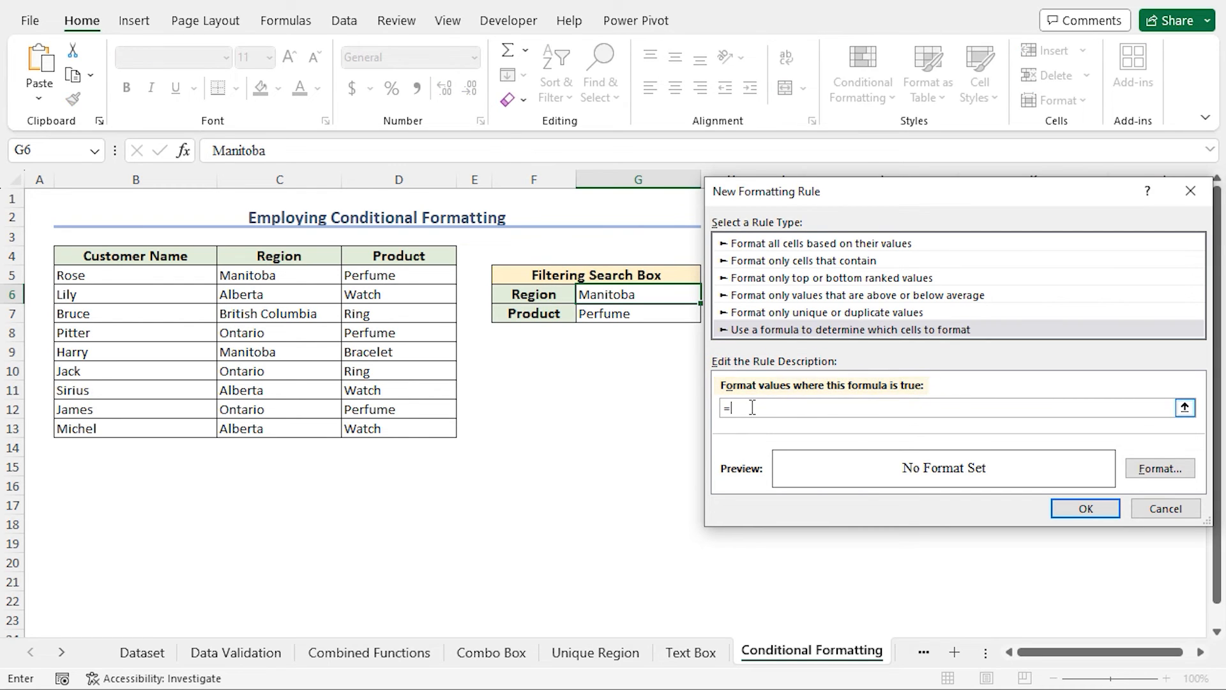
pyautogui.press('BackSpace')
pyautogui.click(729, 404)
pyautogui.write('=IF(')
pyautogui.write('AND(')
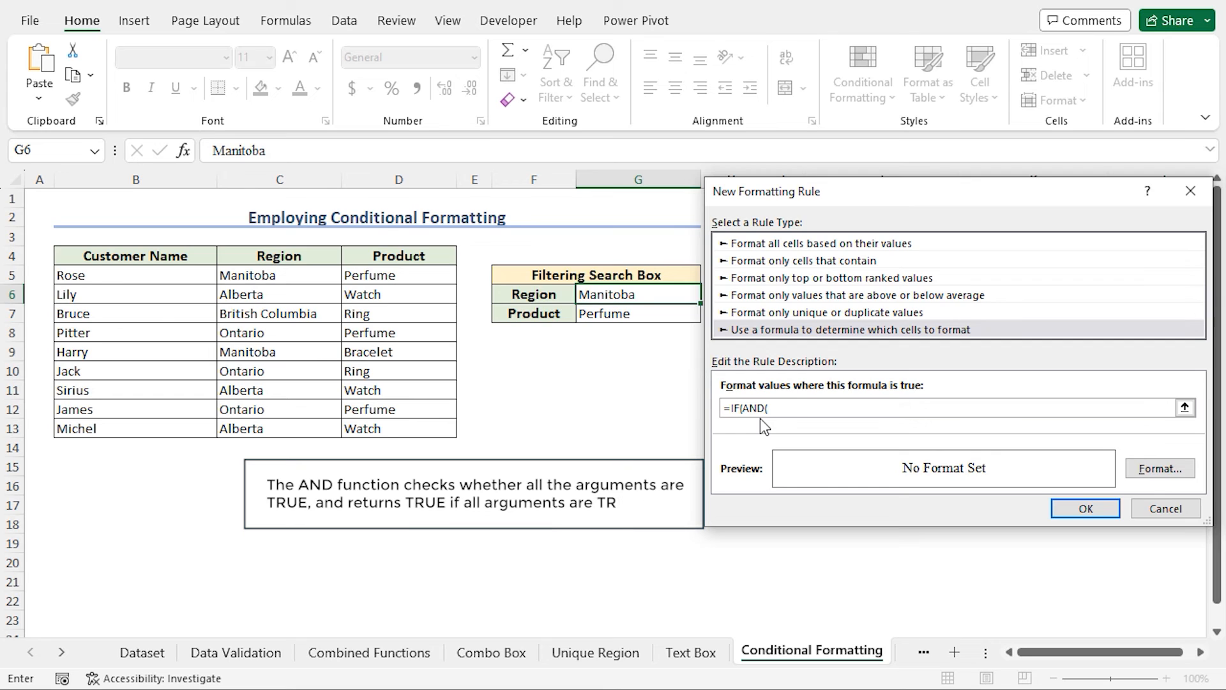
pyautogui.write('ISBLANK(')
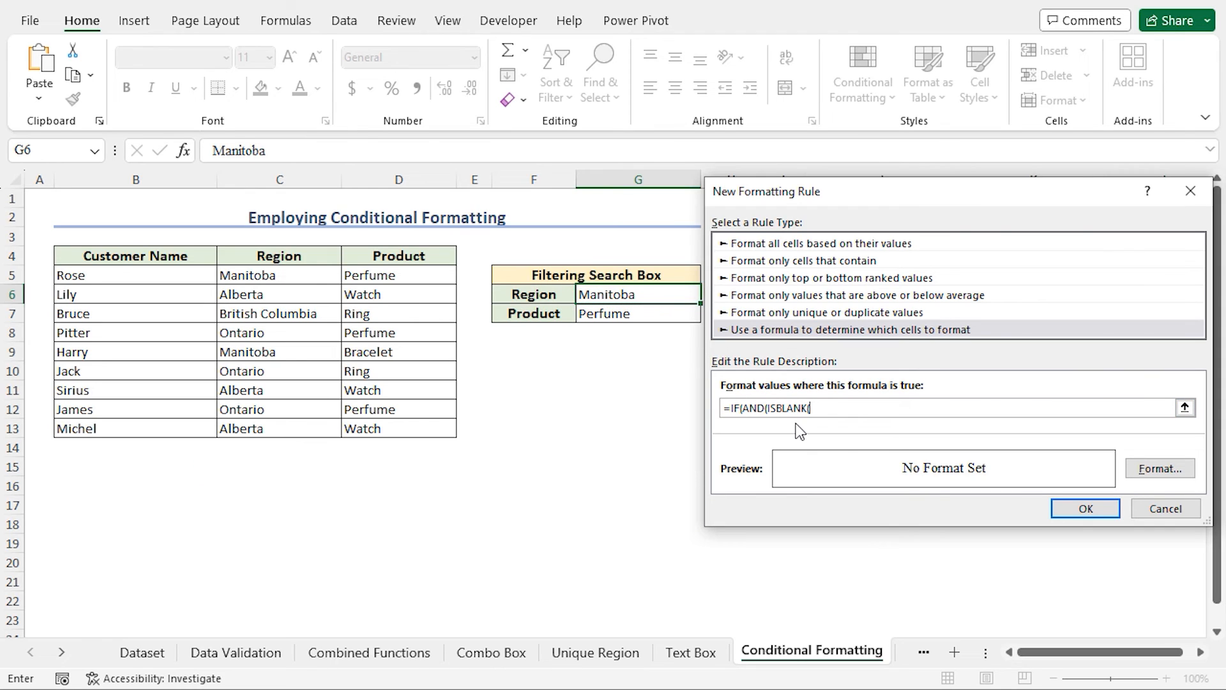
pyautogui.write('$G$6),')
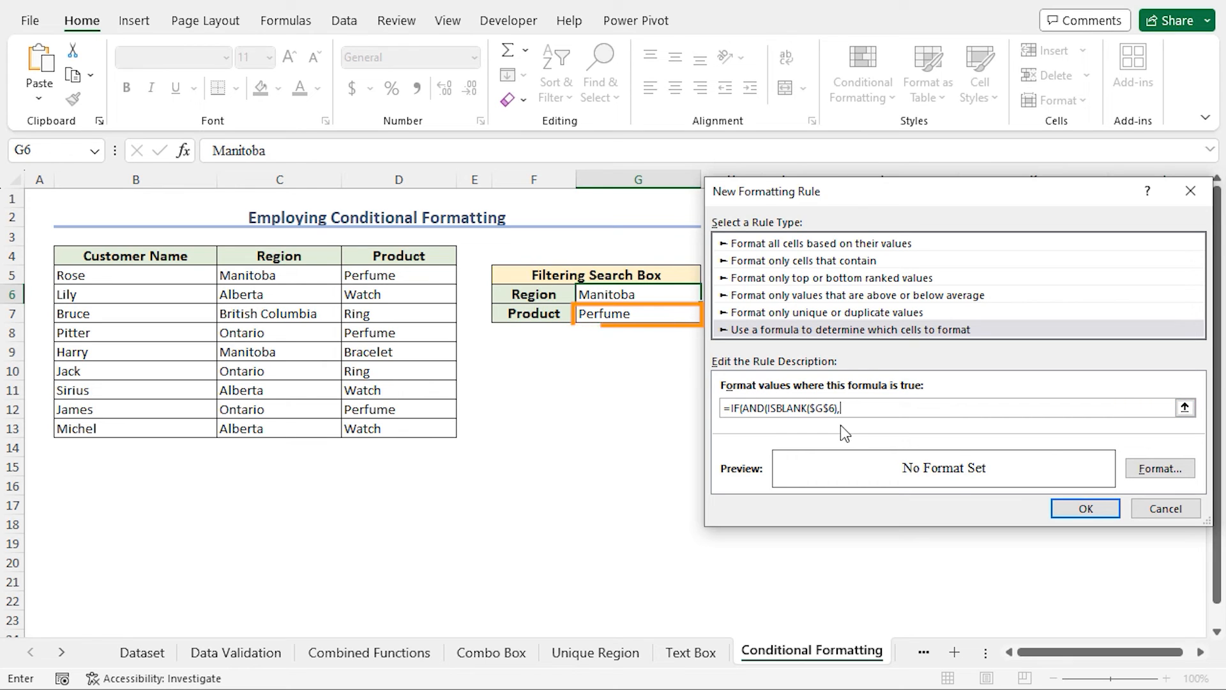
pyautogui.write('ISBLANK($G$7)')
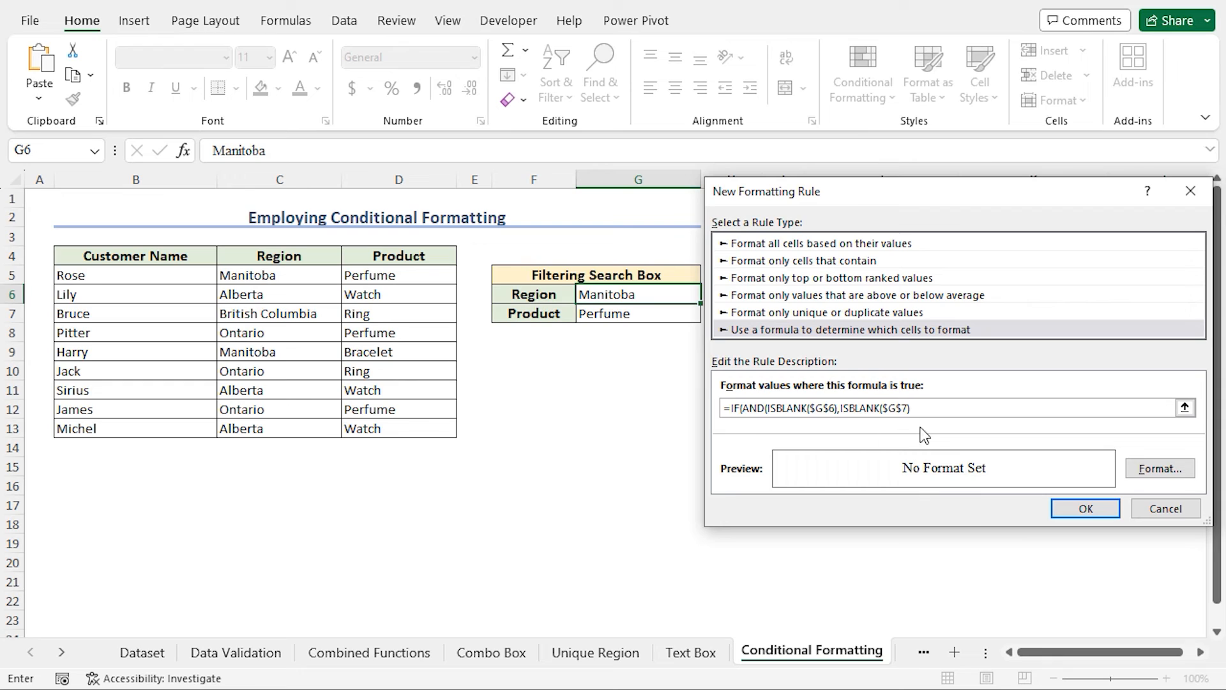
pyautogui.write('),')
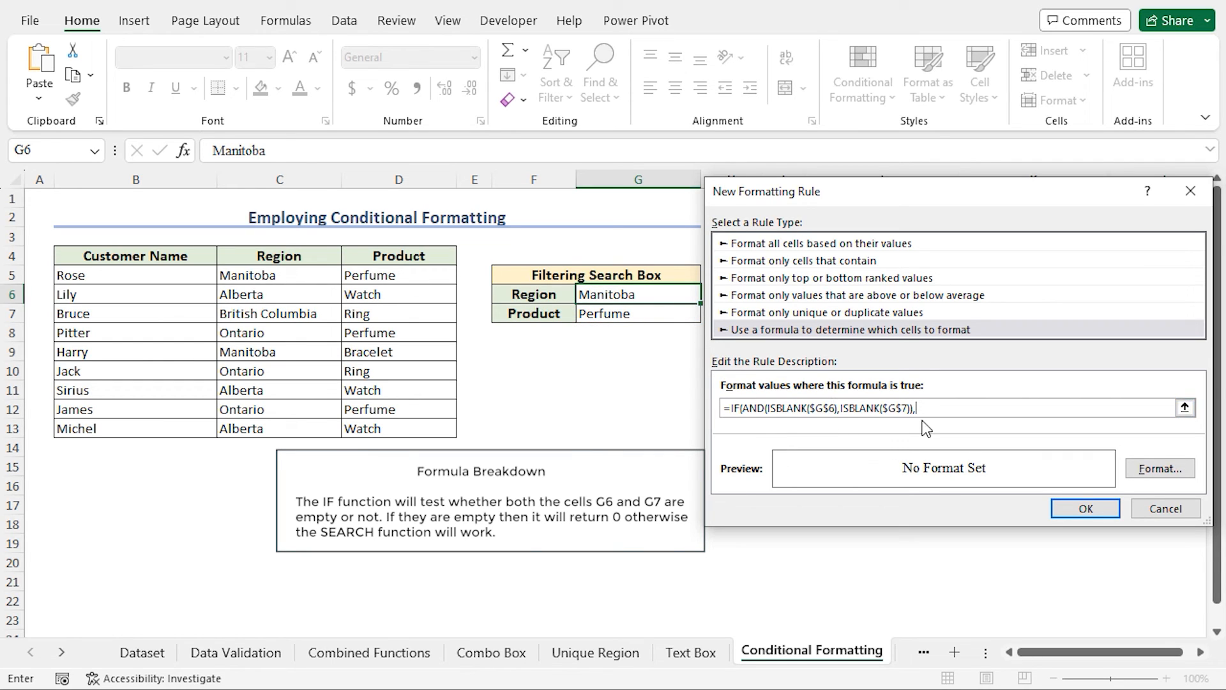
pyautogui.write('0,AND(')
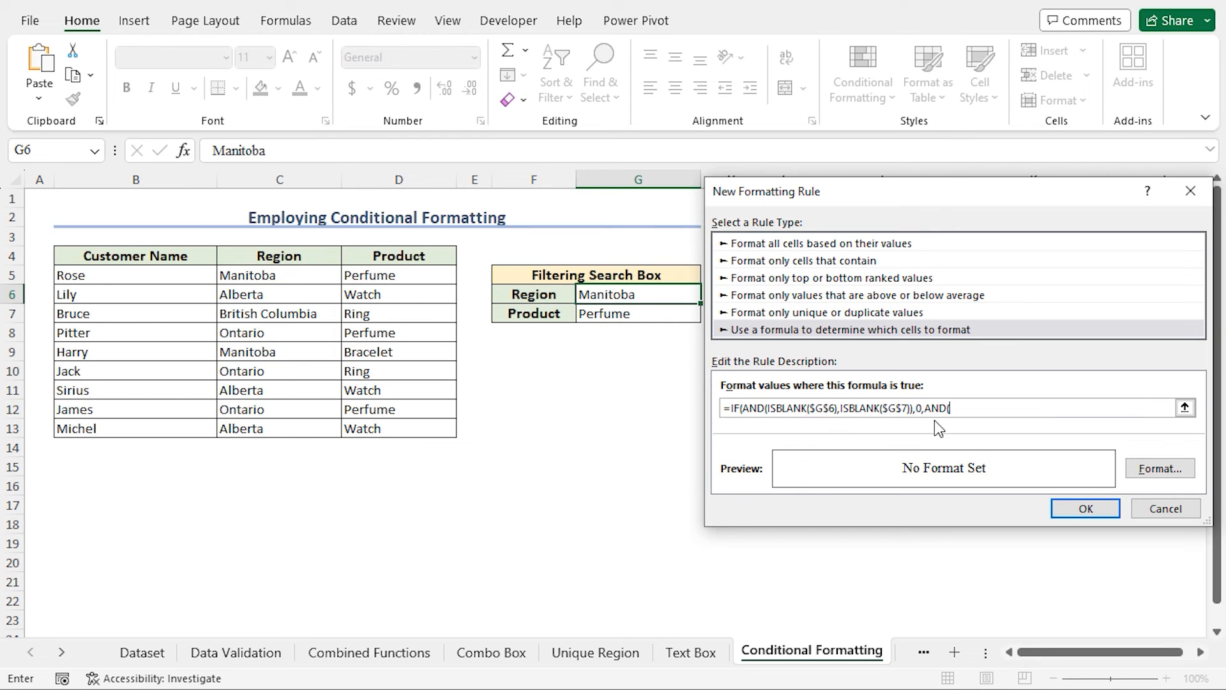
pyautogui.write('EARCH(')
pyautogui.write('SEARCH($G$7,$D5')
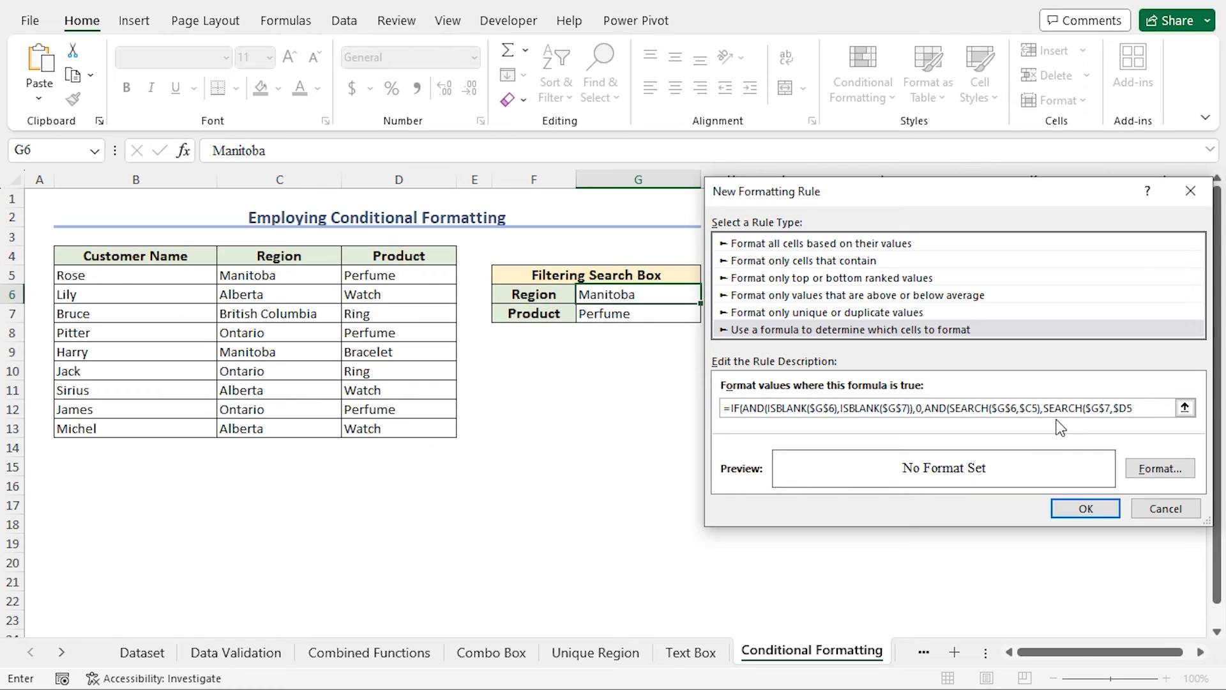
pyautogui.write('))')
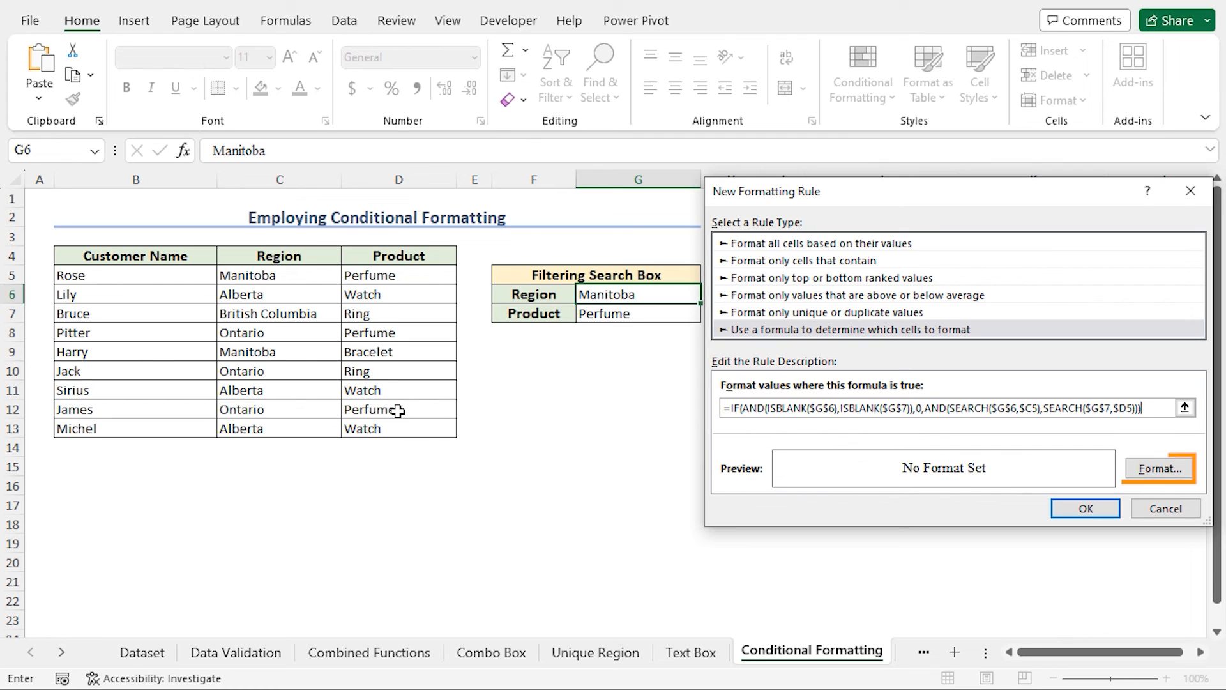
# - Give the rule a light gold background fill and create it
pyautogui.click(1160, 469)
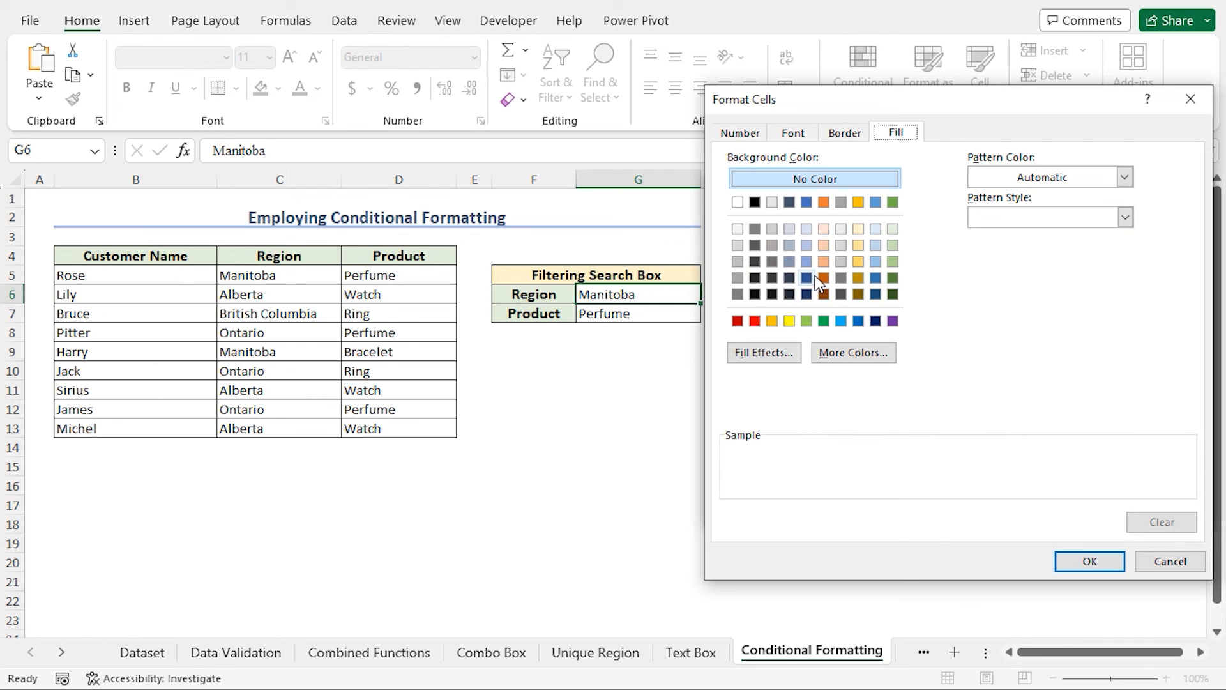
pyautogui.click(860, 246)
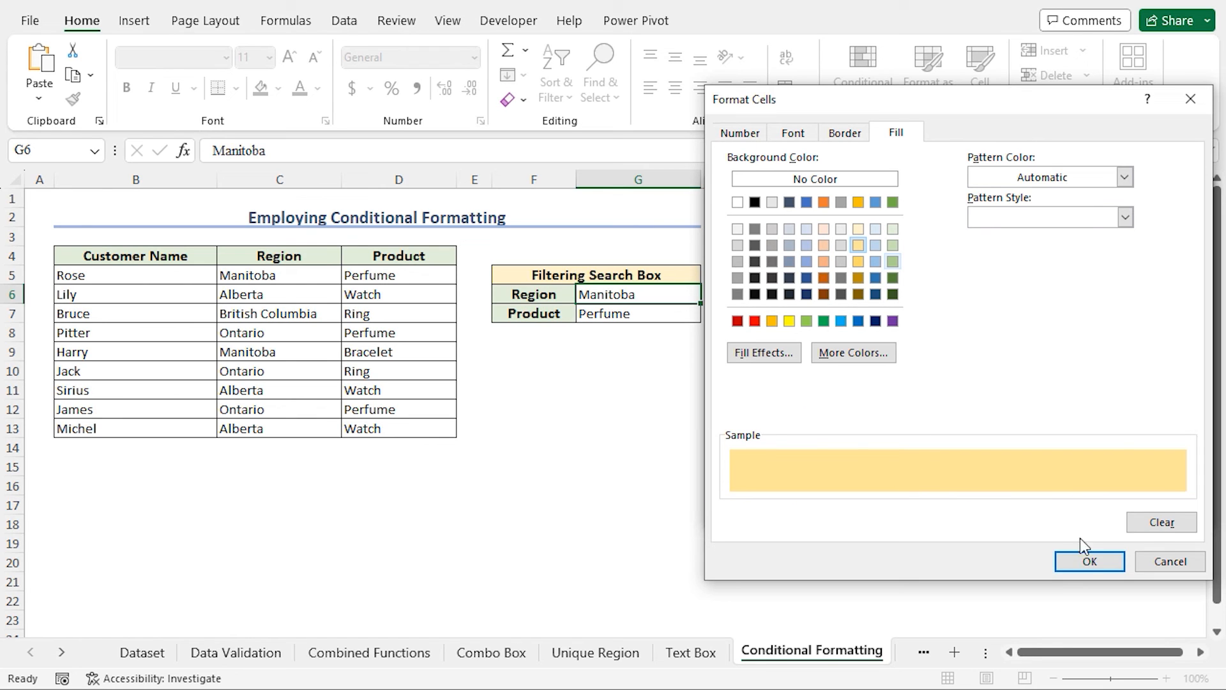
pyautogui.click(1088, 562)
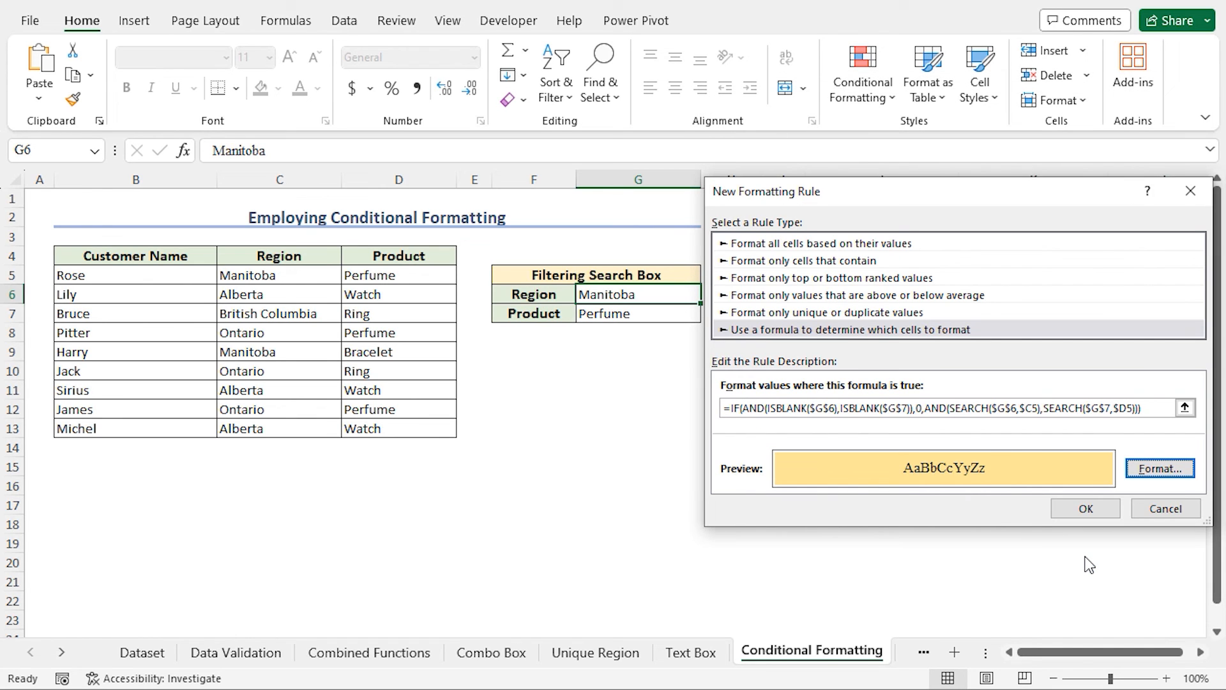
pyautogui.click(1085, 509)
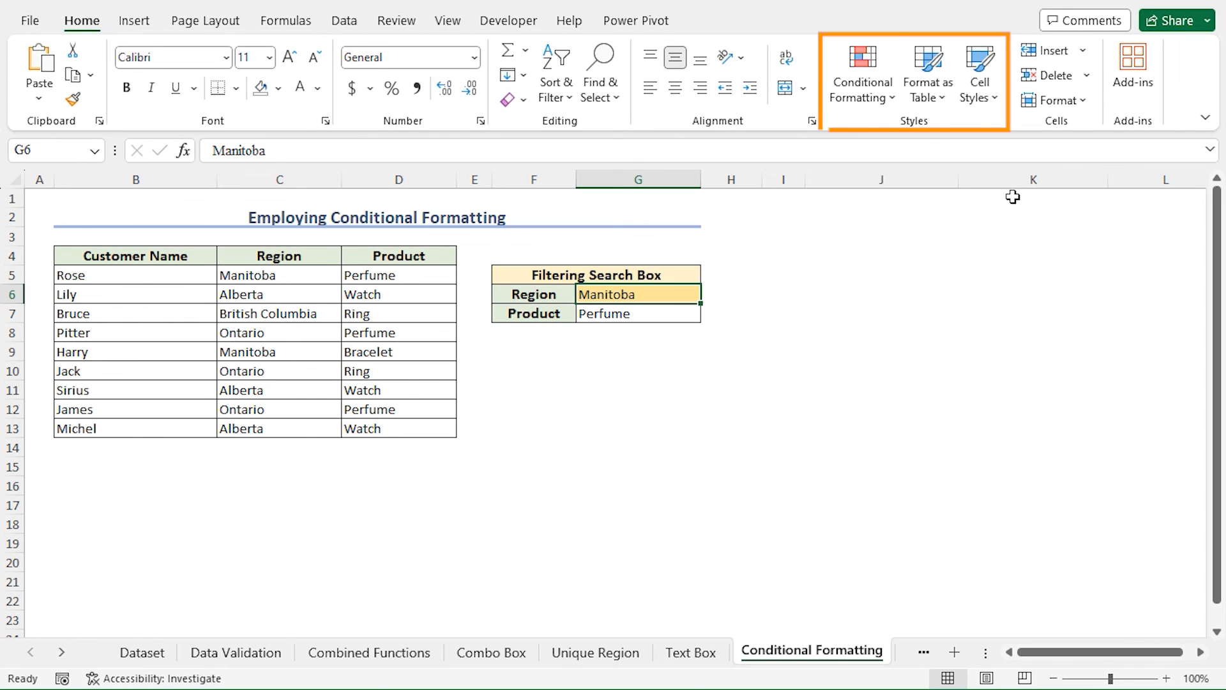
# - Change the rule's applied range to =$B$5:$D$13 and enter Ontario as the Region search value in G6
pyautogui.click(892, 99)
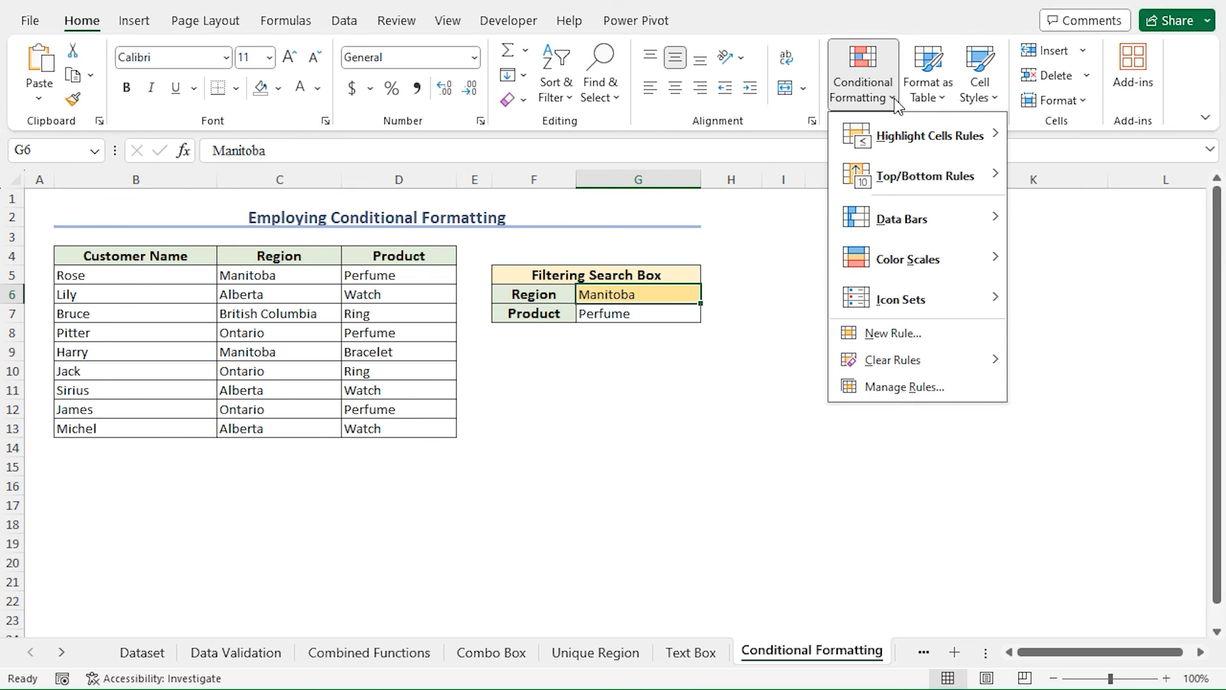
pyautogui.click(891, 390)
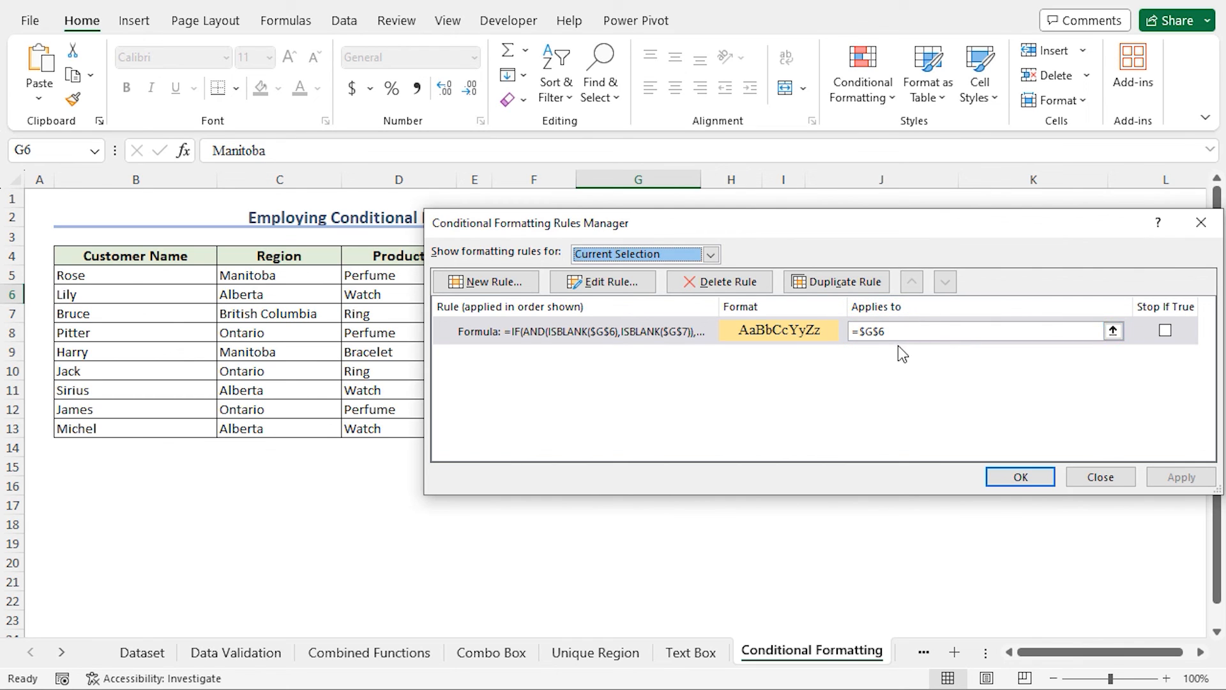
pyautogui.moveTo(905, 332); pyautogui.dragTo(839, 331)
pyautogui.press('BackSpace')
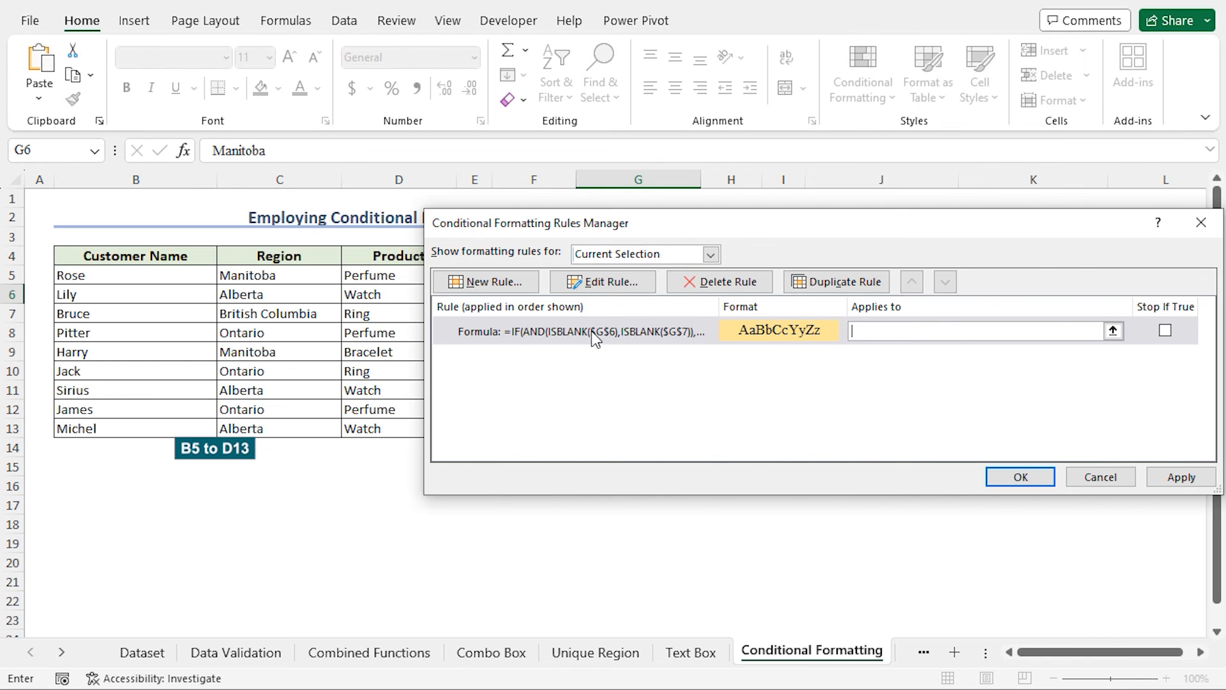
pyautogui.moveTo(135, 273); pyautogui.dragTo(408, 428)
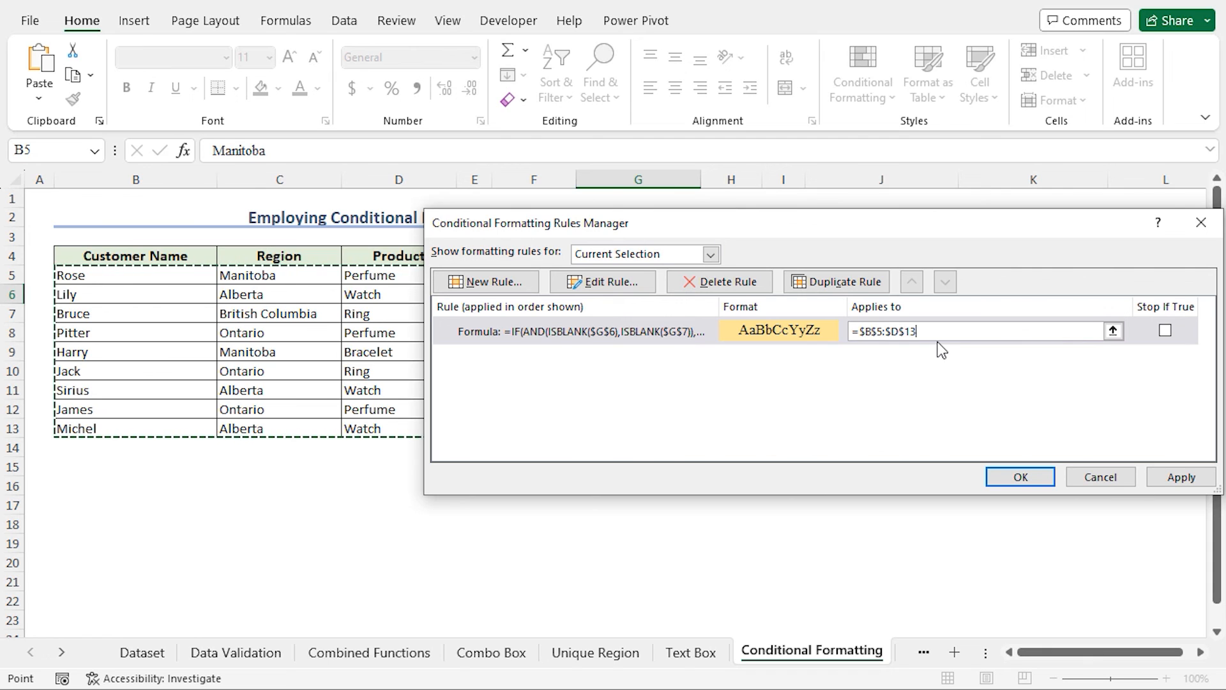
pyautogui.click(1016, 478)
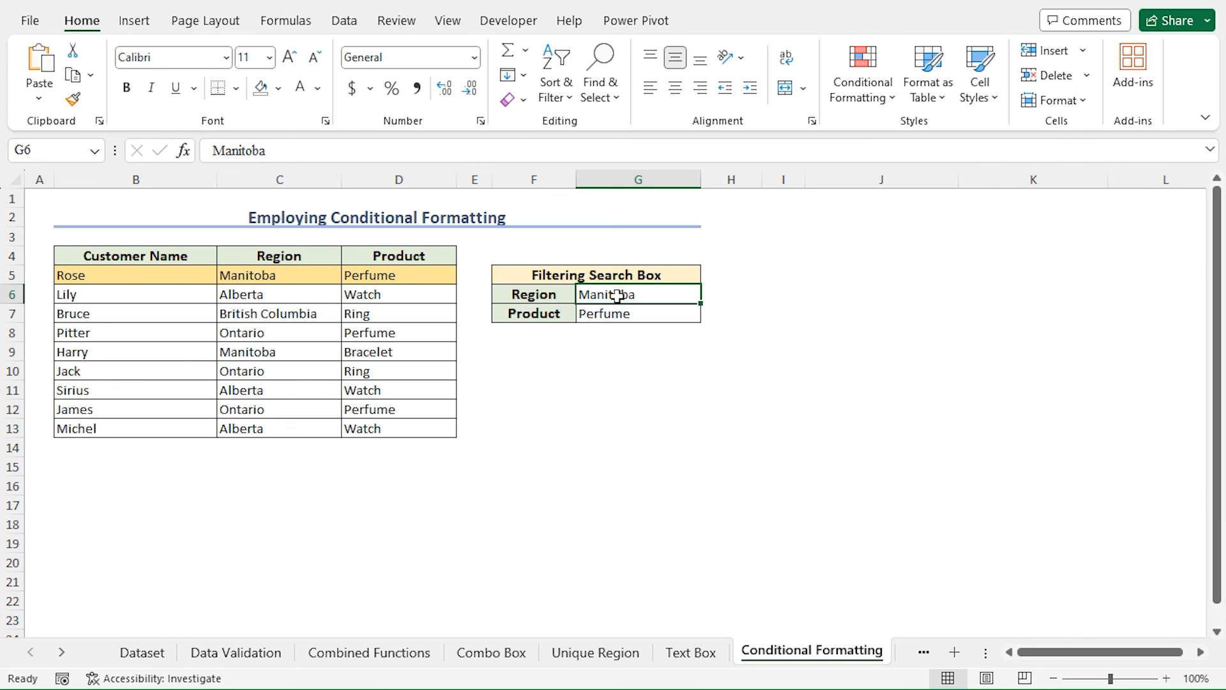
pyautogui.write('Ontario')
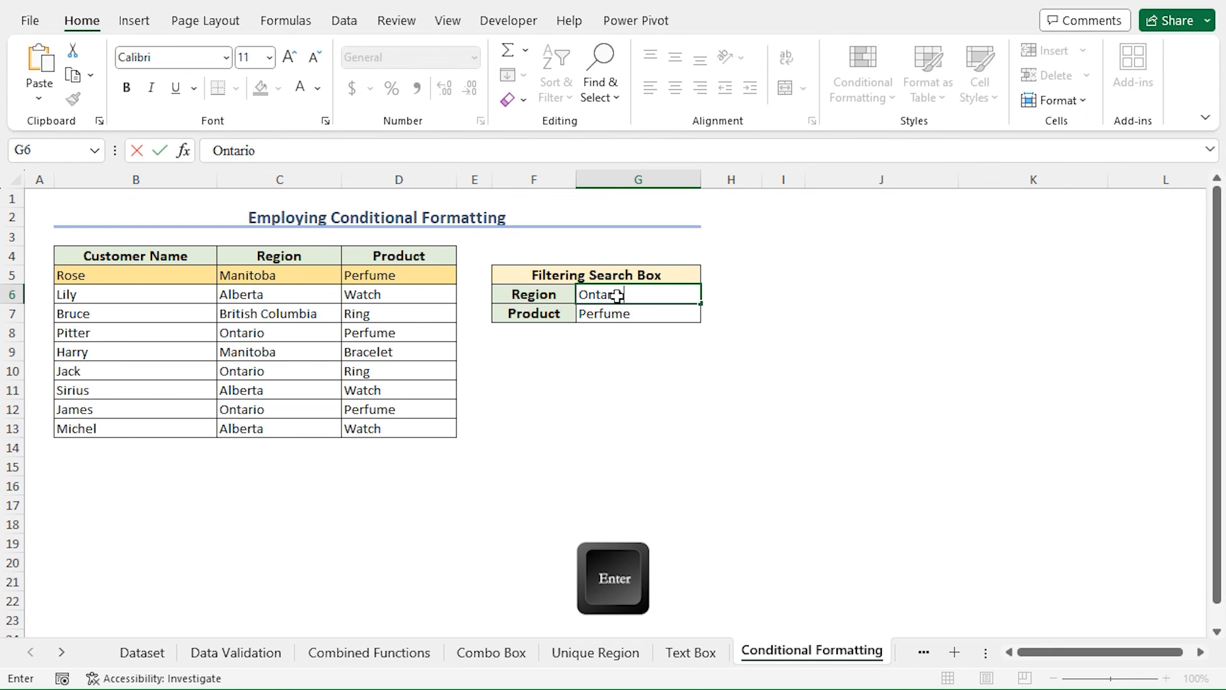
pyautogui.press('Return')
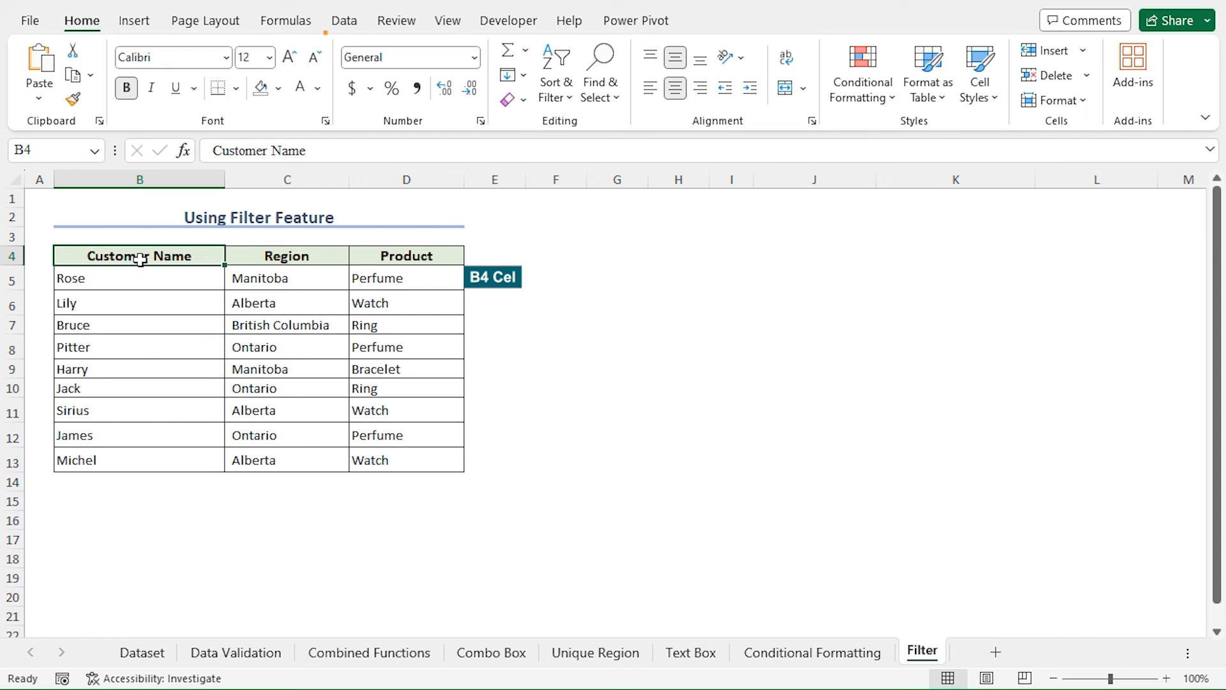
# - Turn on filtering for the Filter sheet's table and filter the Product column to show only Ring and Watch
pyautogui.click(344, 20)
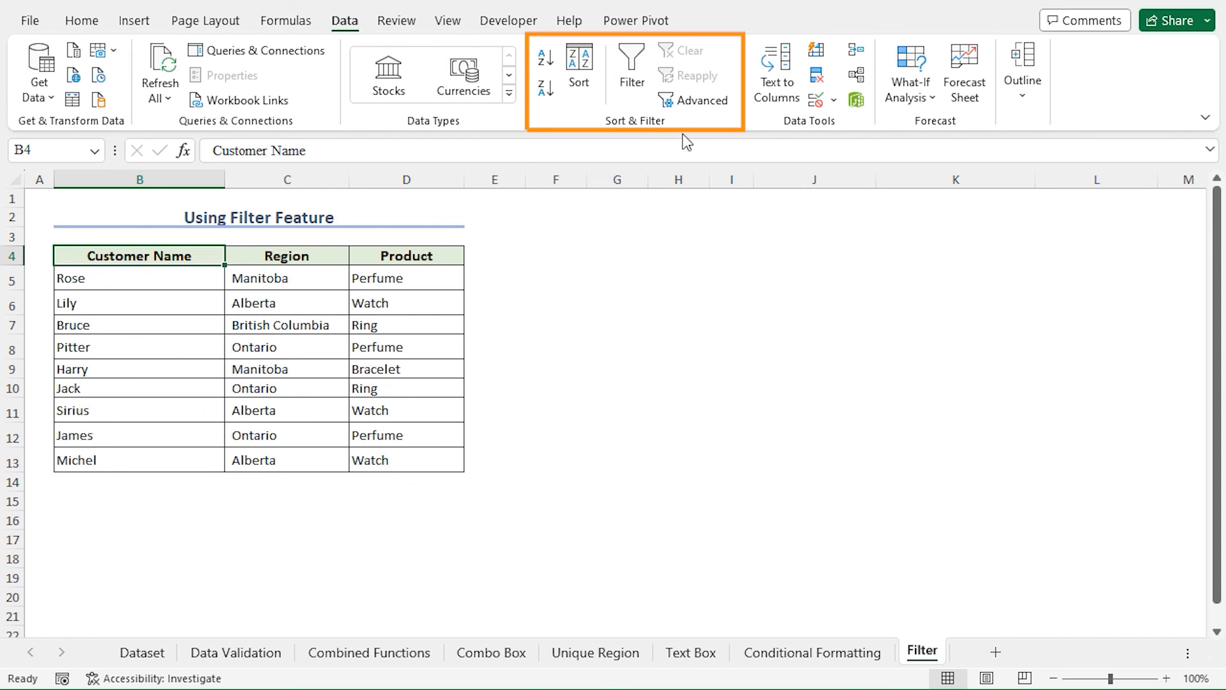
pyautogui.click(632, 81)
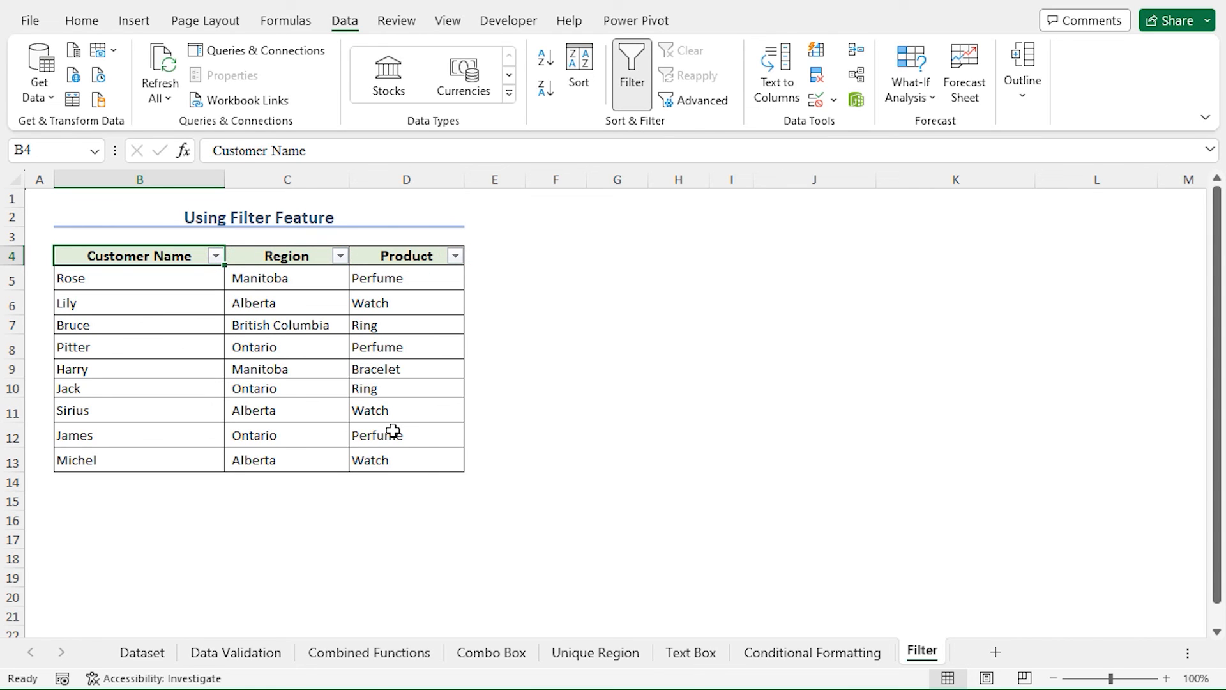
pyautogui.click(456, 256)
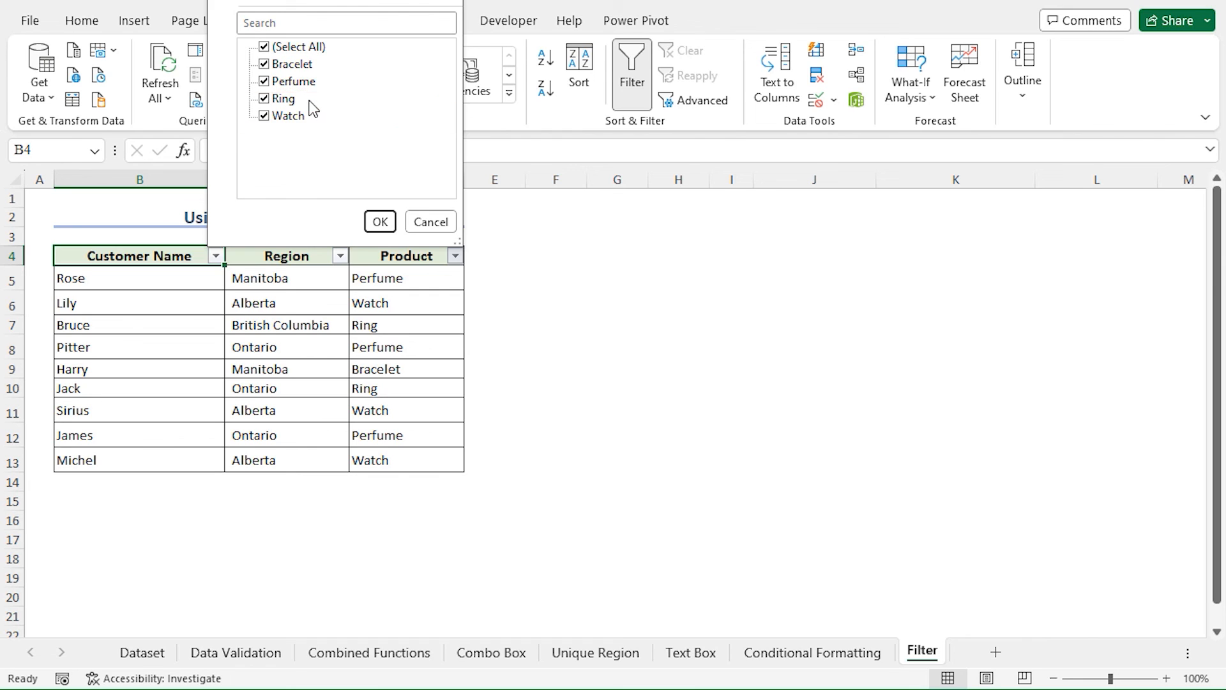
pyautogui.click(264, 81)
pyautogui.click(263, 64)
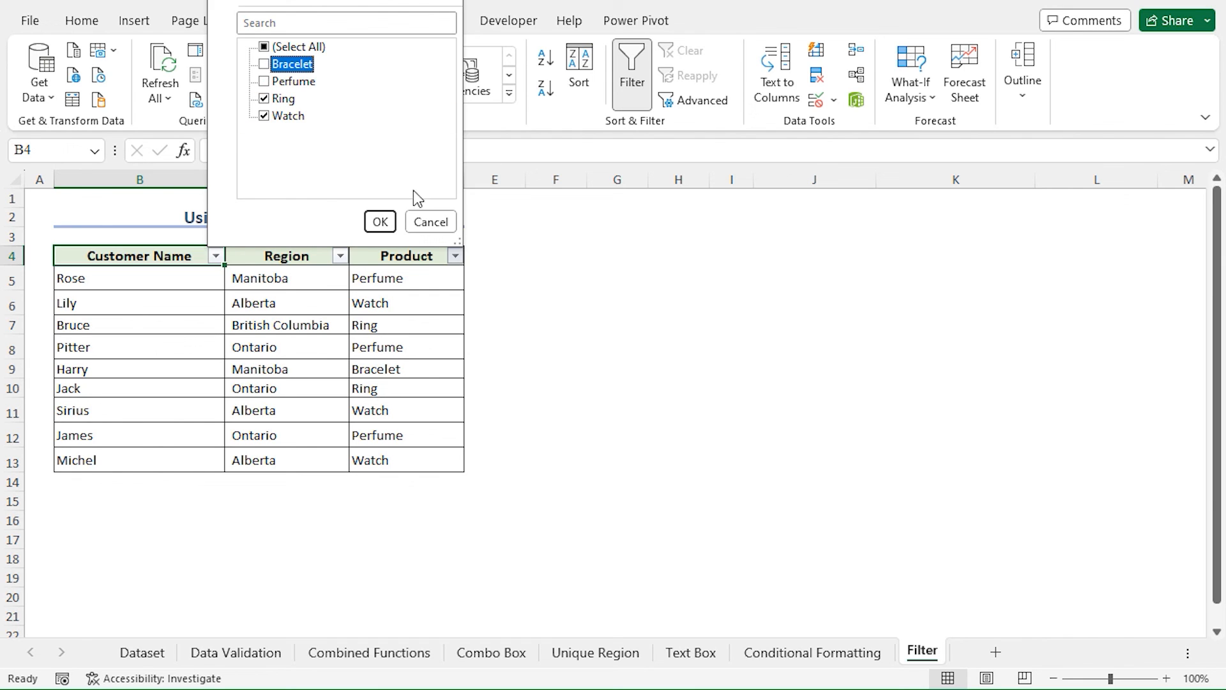
pyautogui.click(381, 221)
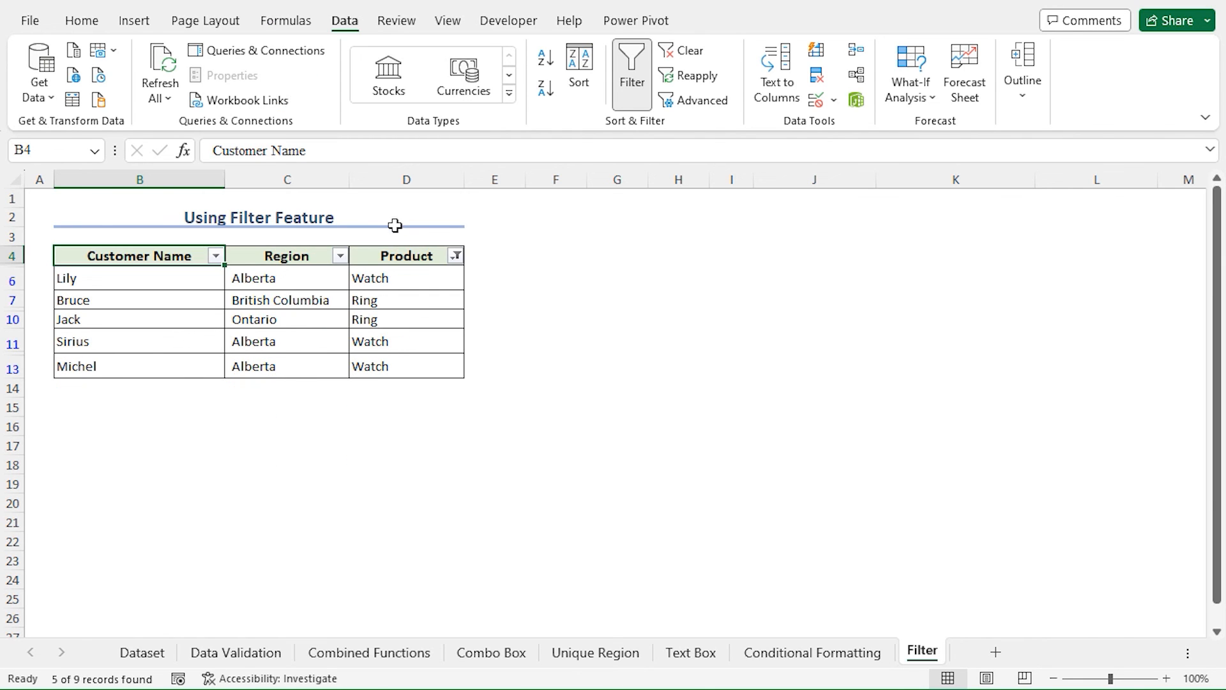